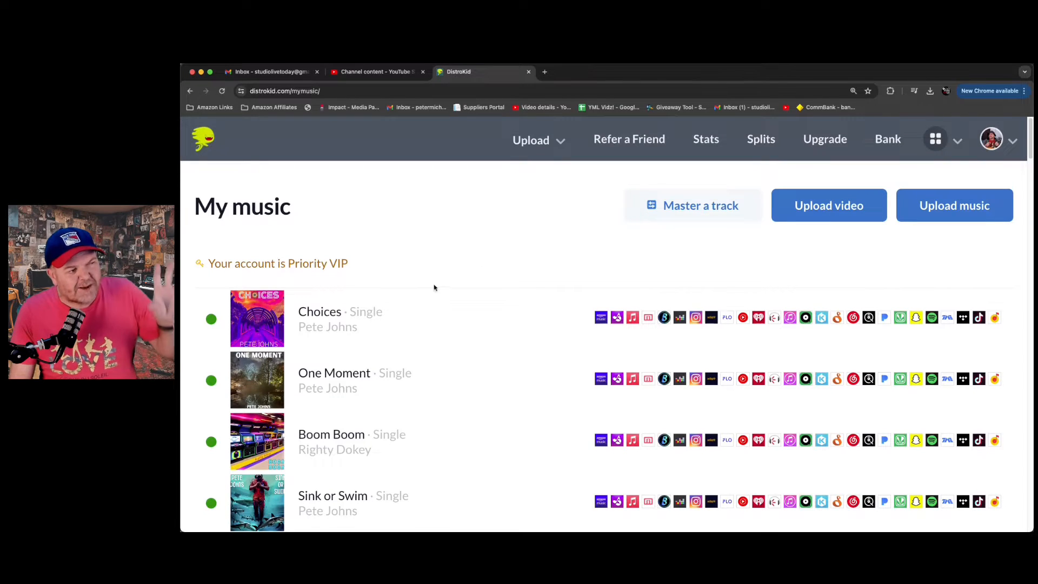
scroll(435, 301, "down", 2)
scroll(439, 301, "down", 2)
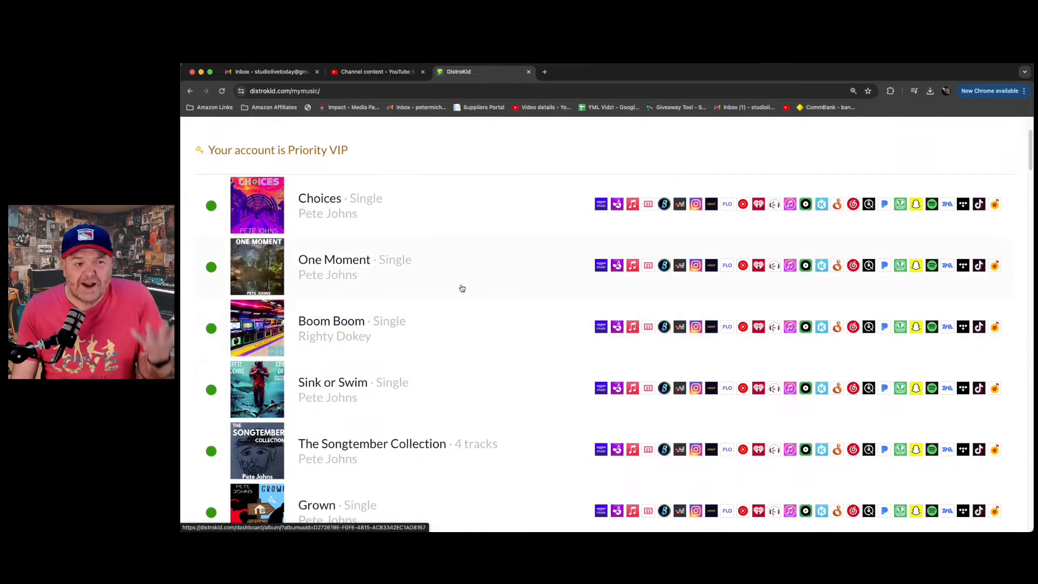
scroll(448, 297, "up", 4)
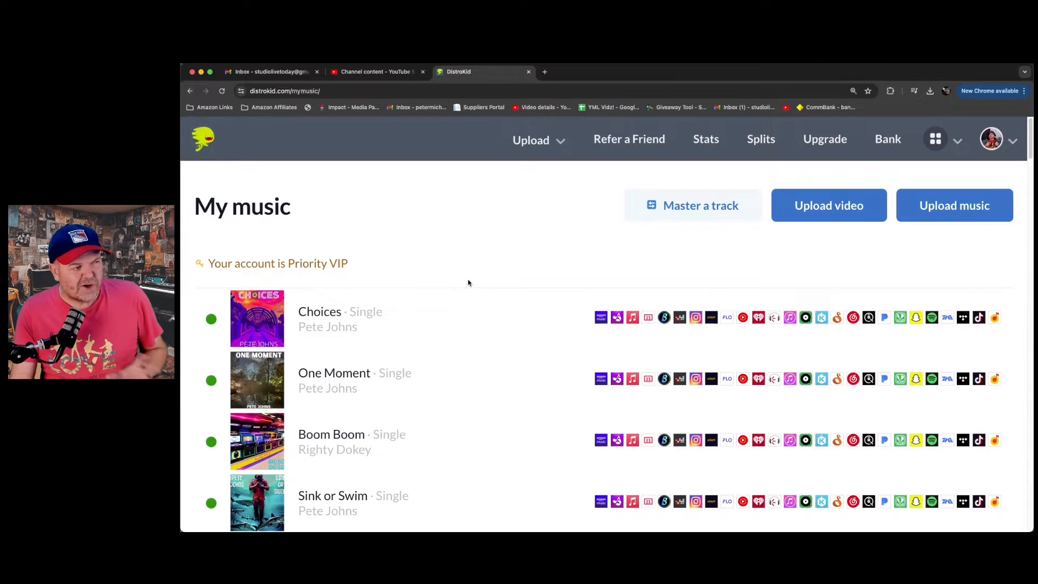
scroll(492, 262, "down", 2)
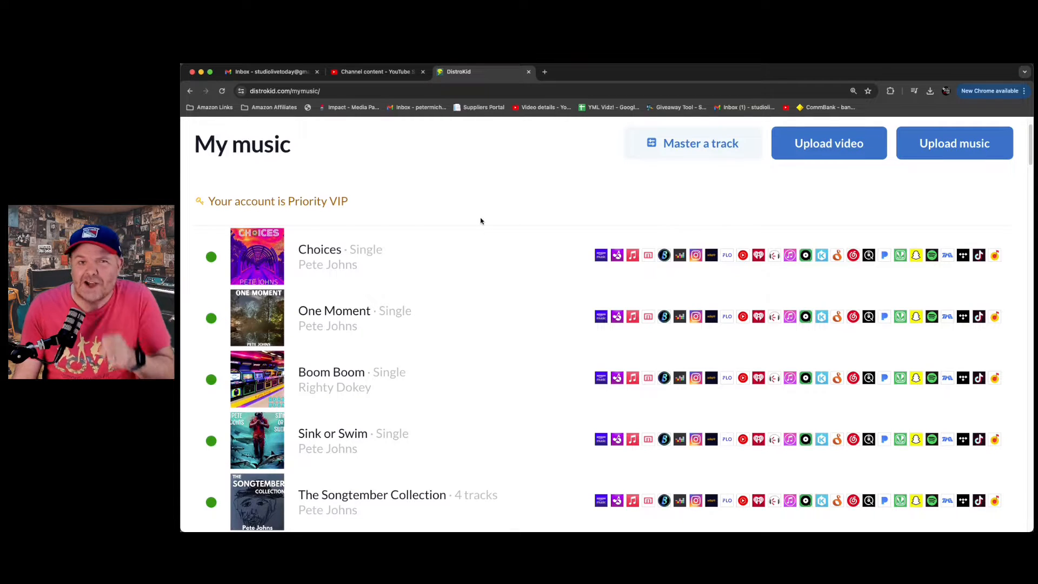
scroll(583, 246, "up", 2)
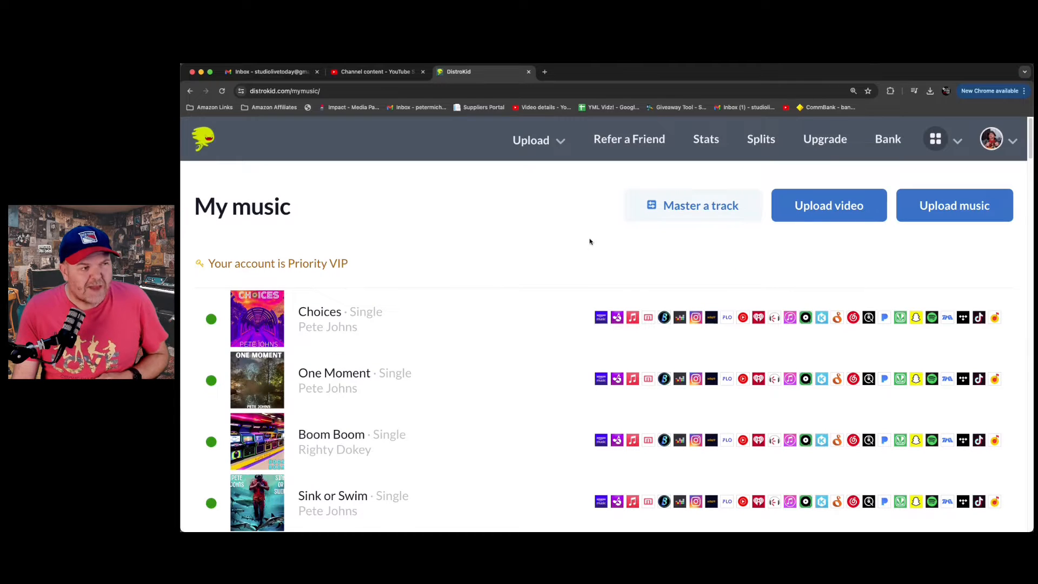
- Start a new music upload and choose 1 song (a single) as the number of songs
left_click(964, 217)
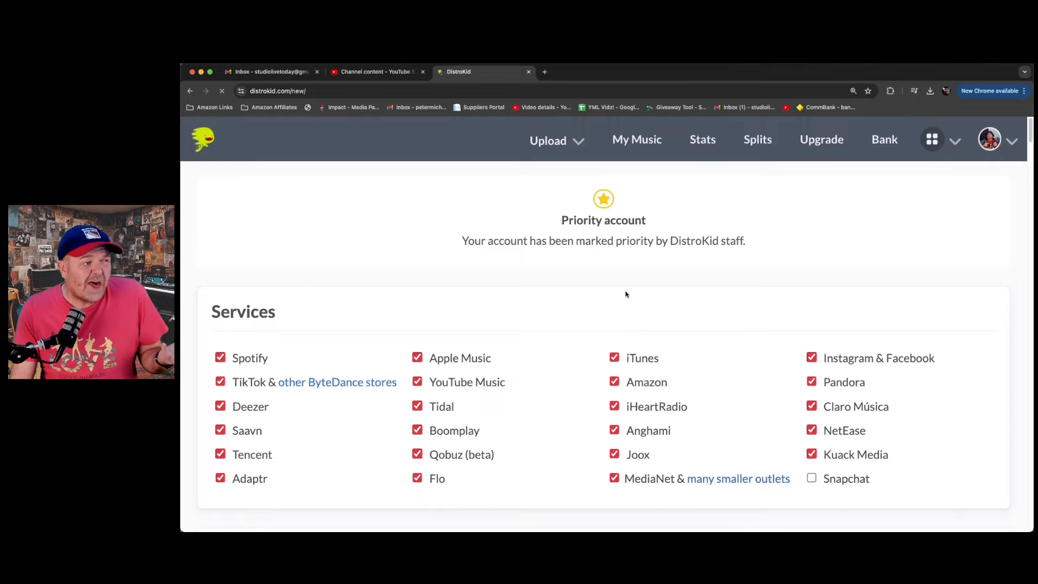
scroll(626, 294, "down", 2)
scroll(625, 294, "down", 4)
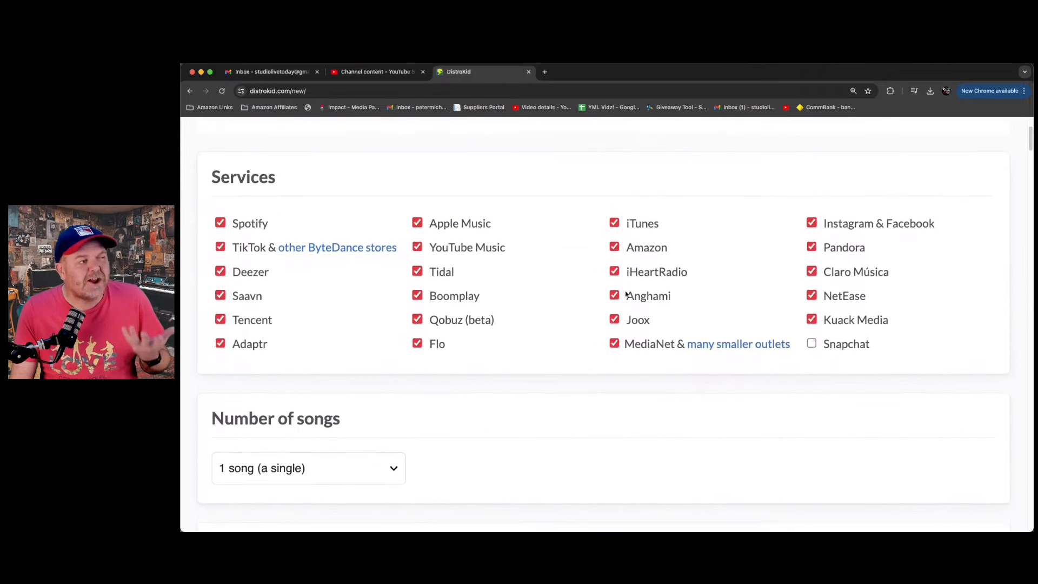
scroll(625, 294, "down", 2)
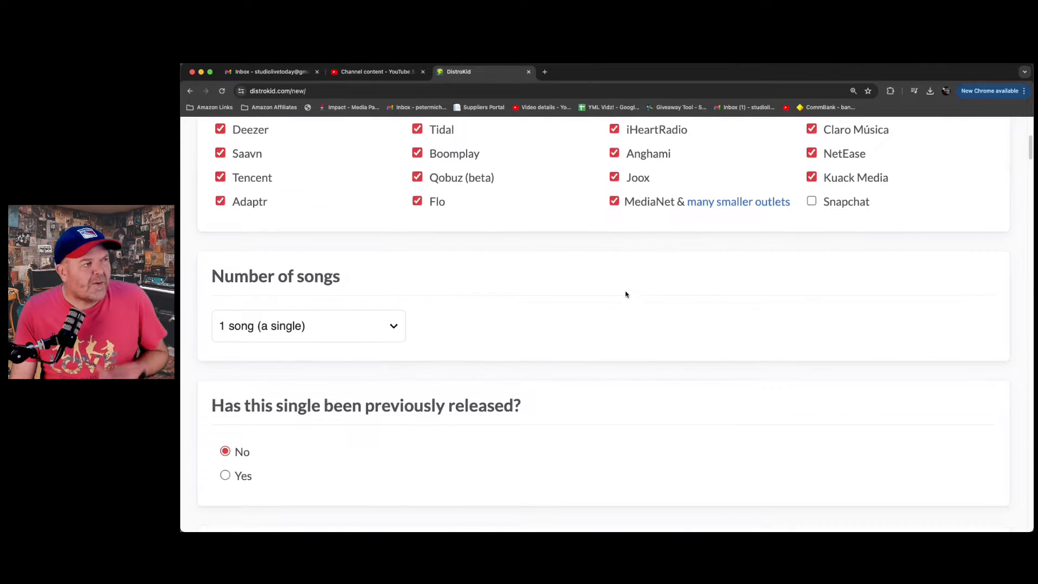
scroll(625, 294, "down", 2)
scroll(625, 294, "up", 1)
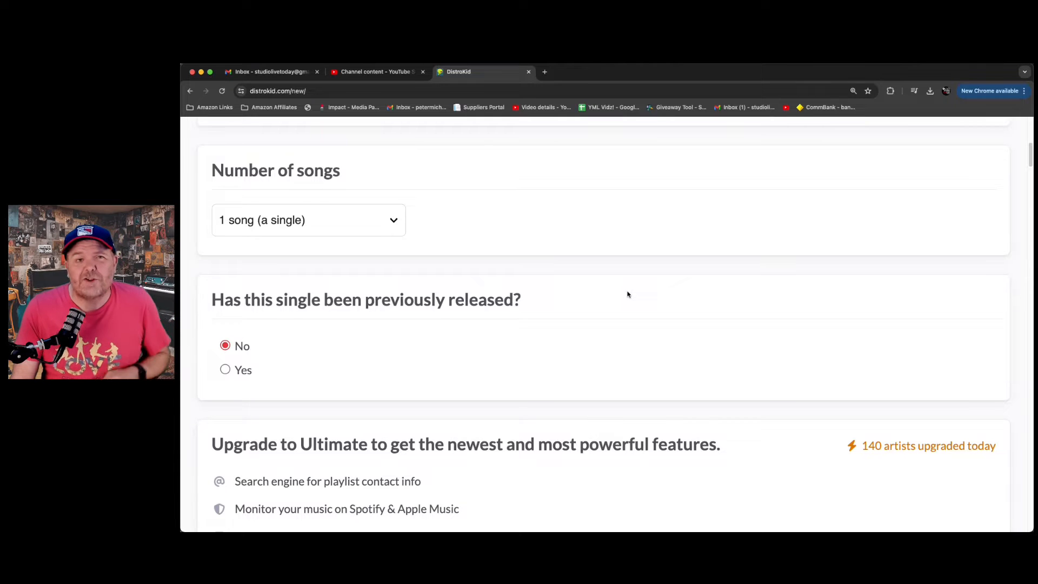
scroll(617, 276, "down", 1)
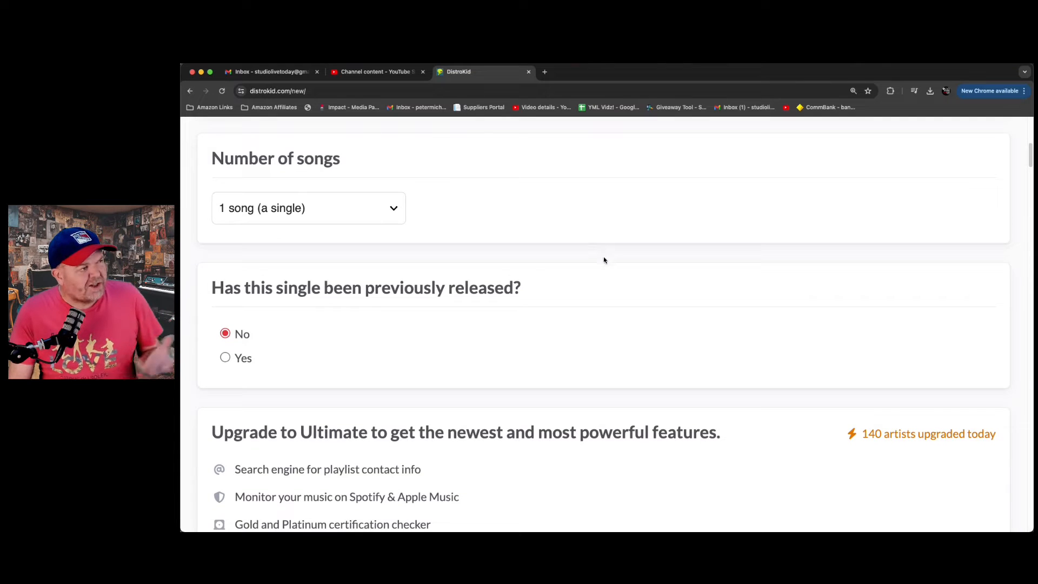
left_click(351, 205)
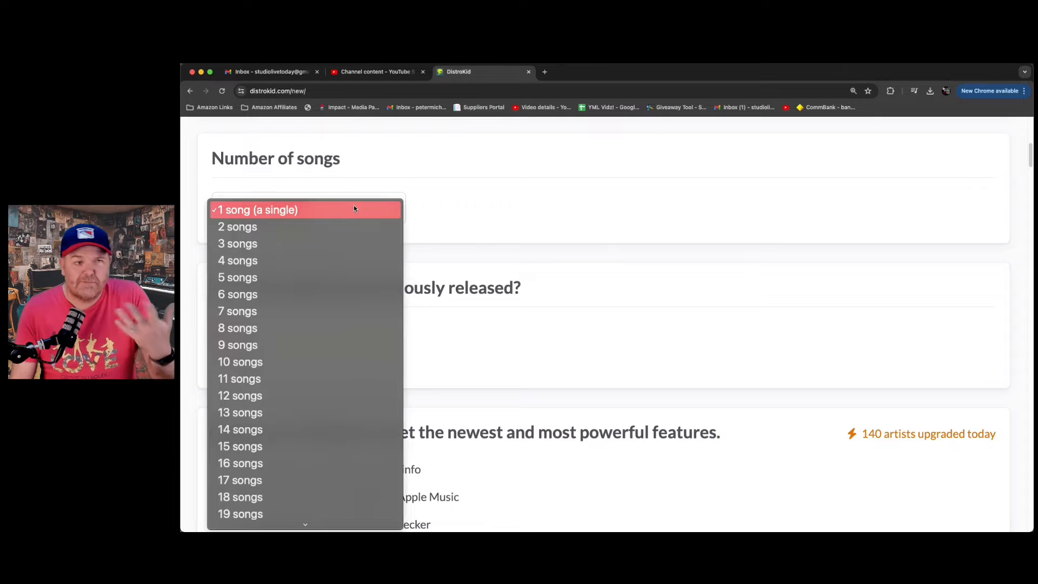
left_click(353, 206)
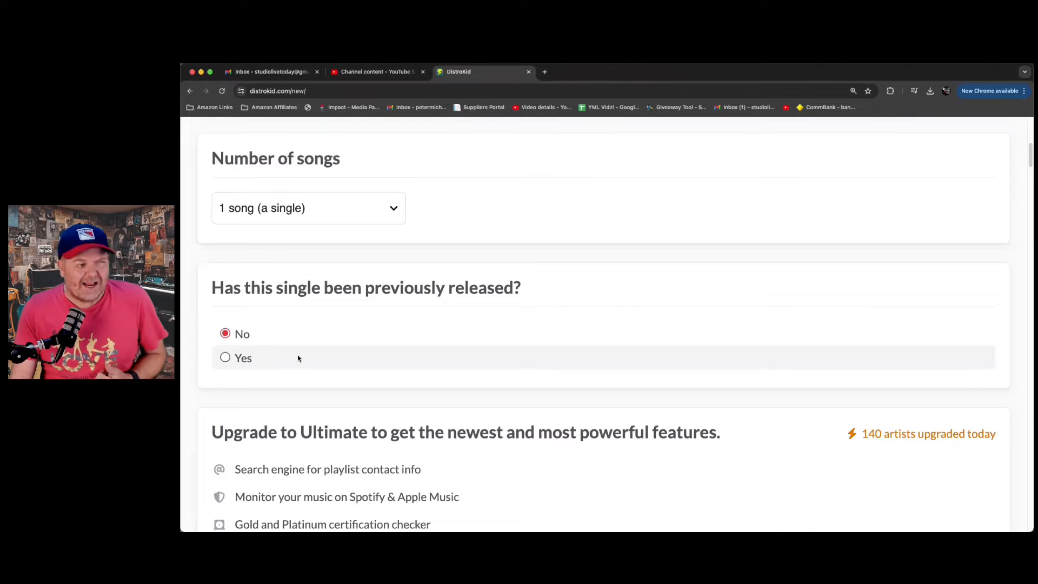
- Choose the first saved artist as the artist/band name for the single
scroll(343, 334, "down", 3)
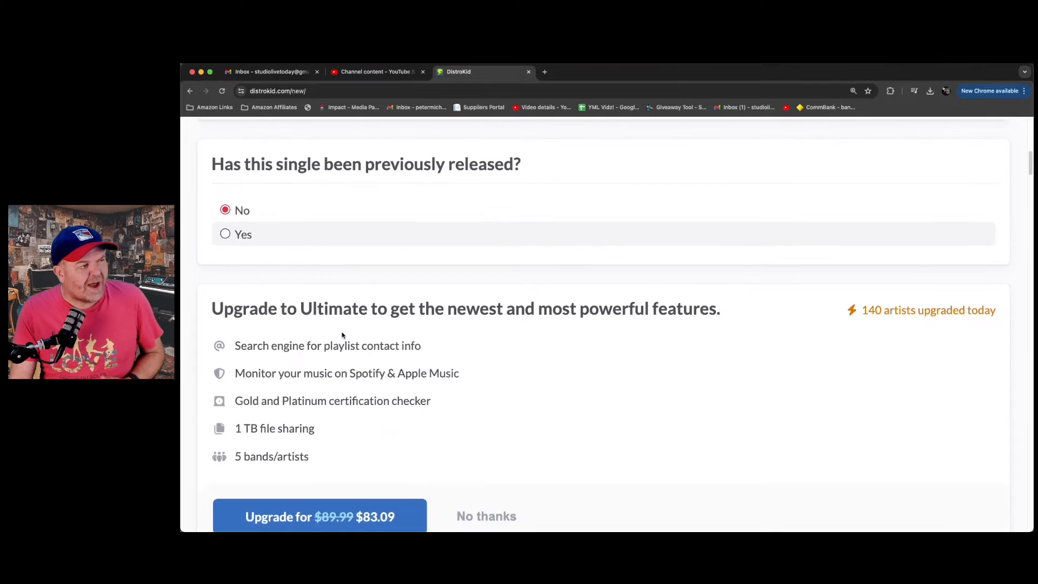
scroll(343, 336, "down", 2)
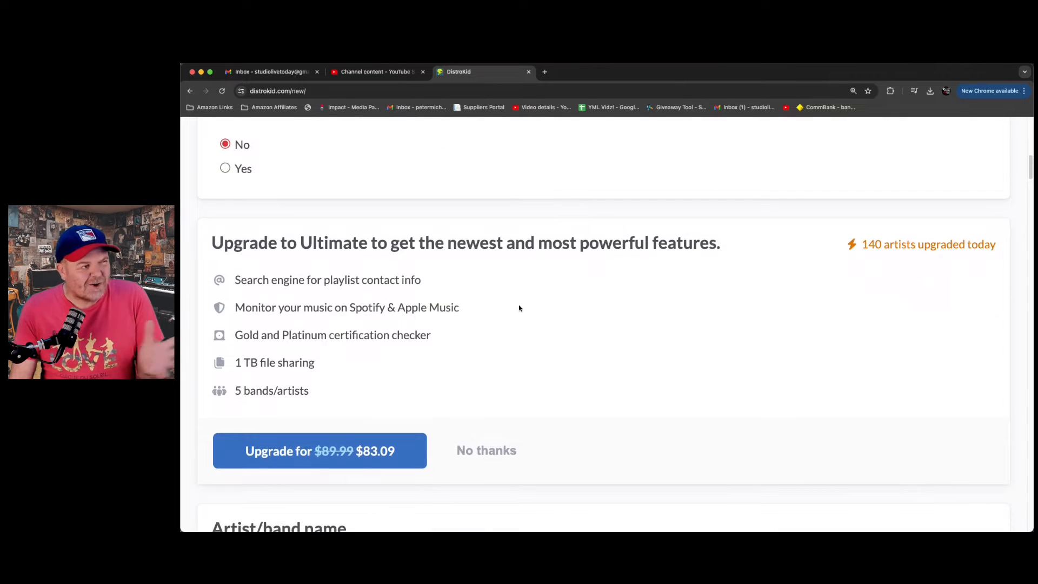
scroll(460, 280, "down", 3)
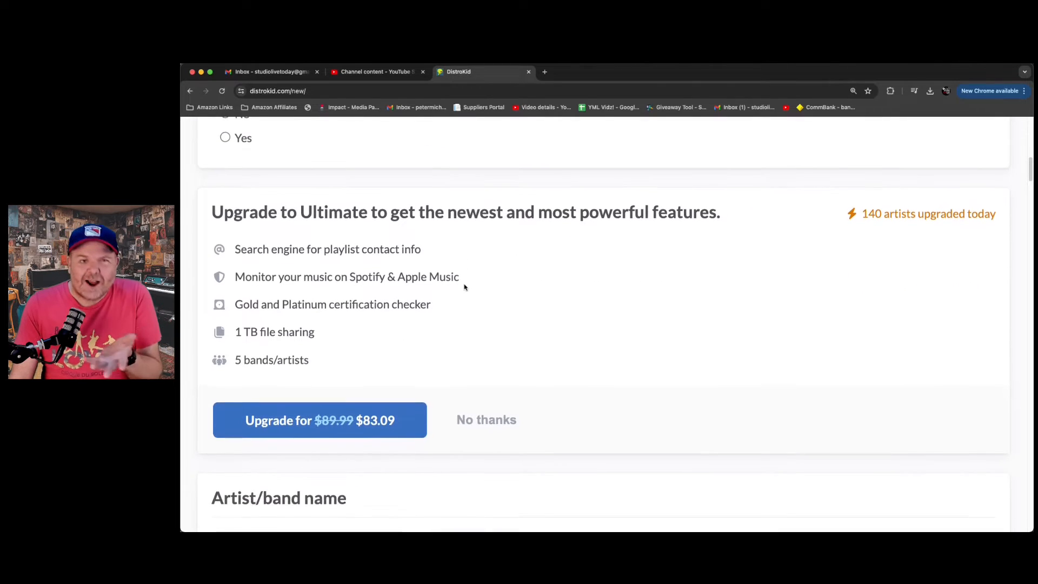
scroll(462, 284, "down", 2)
scroll(462, 288, "down", 5)
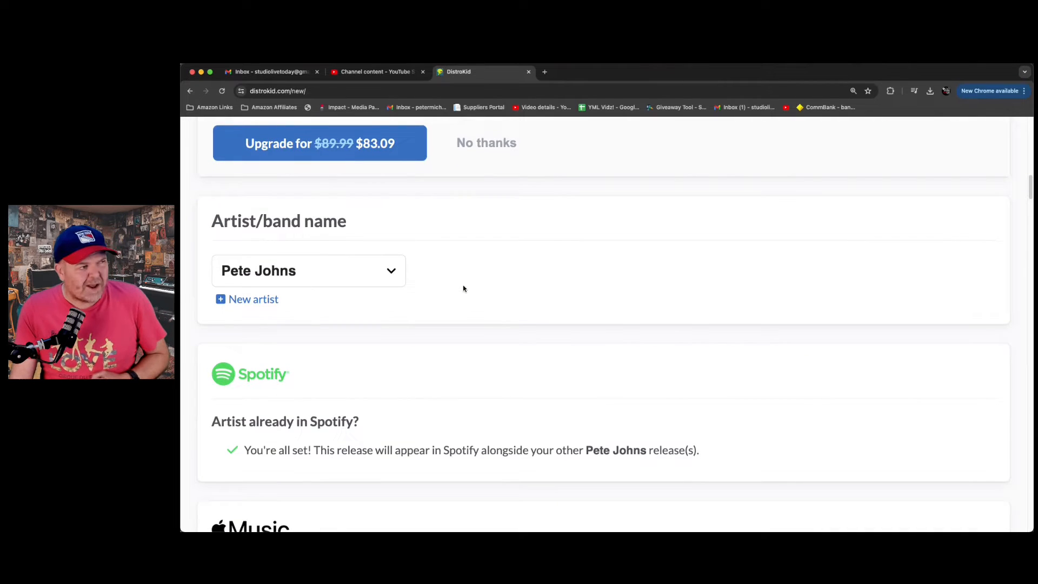
scroll(463, 287, "down", 3)
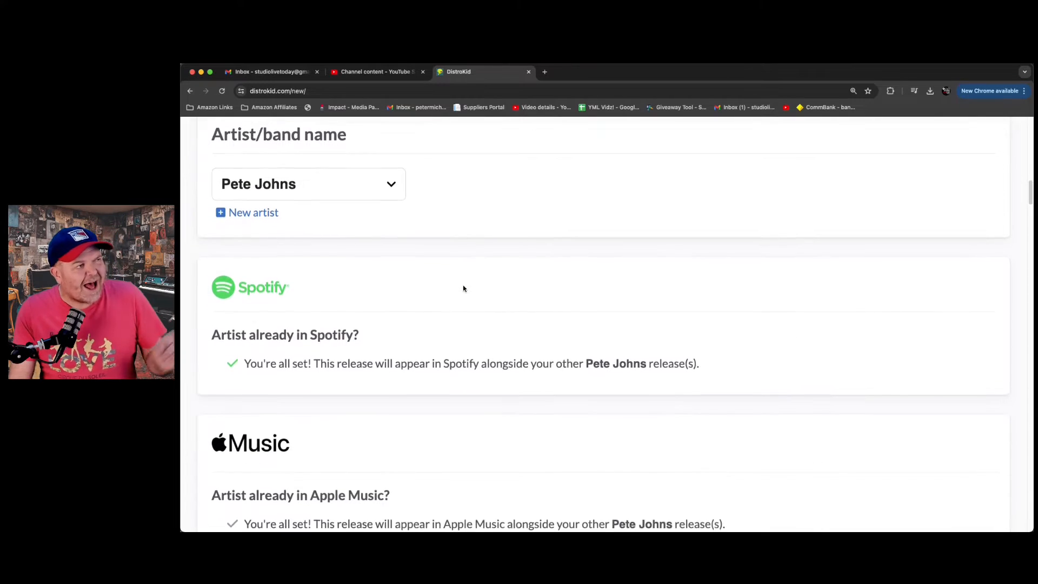
left_click(368, 193)
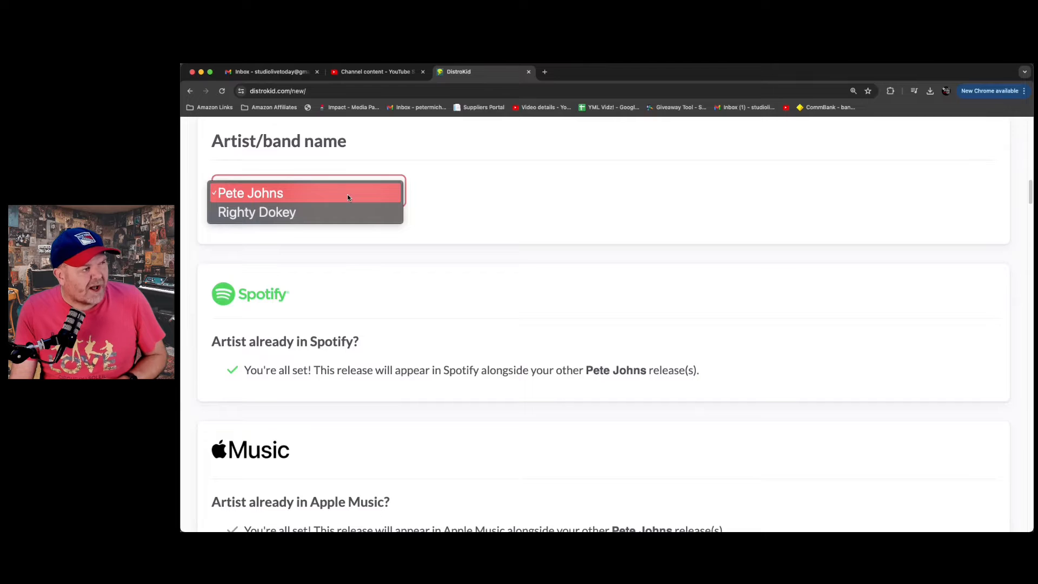
left_click(349, 196)
- Set the single's release date to May 4, 2024
scroll(448, 190, "down", 1)
scroll(448, 189, "down", 3)
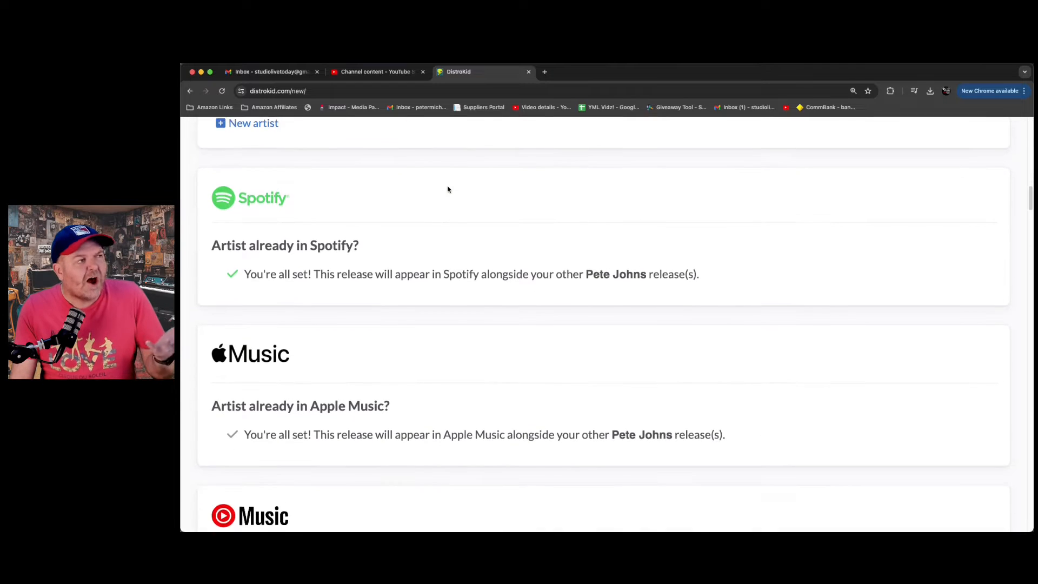
scroll(447, 189, "down", 1)
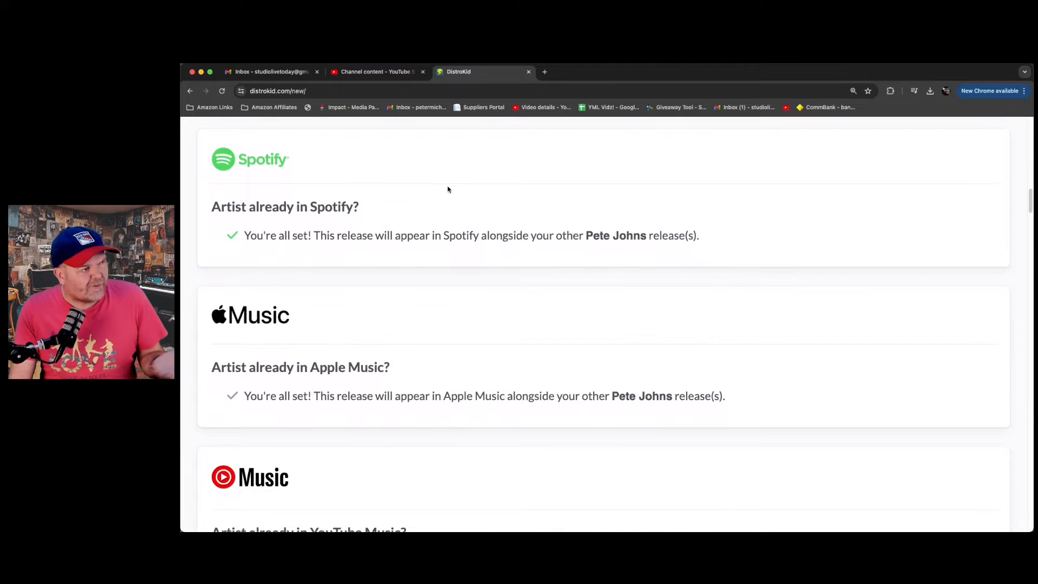
scroll(446, 188, "down", 1)
scroll(383, 198, "down", 6)
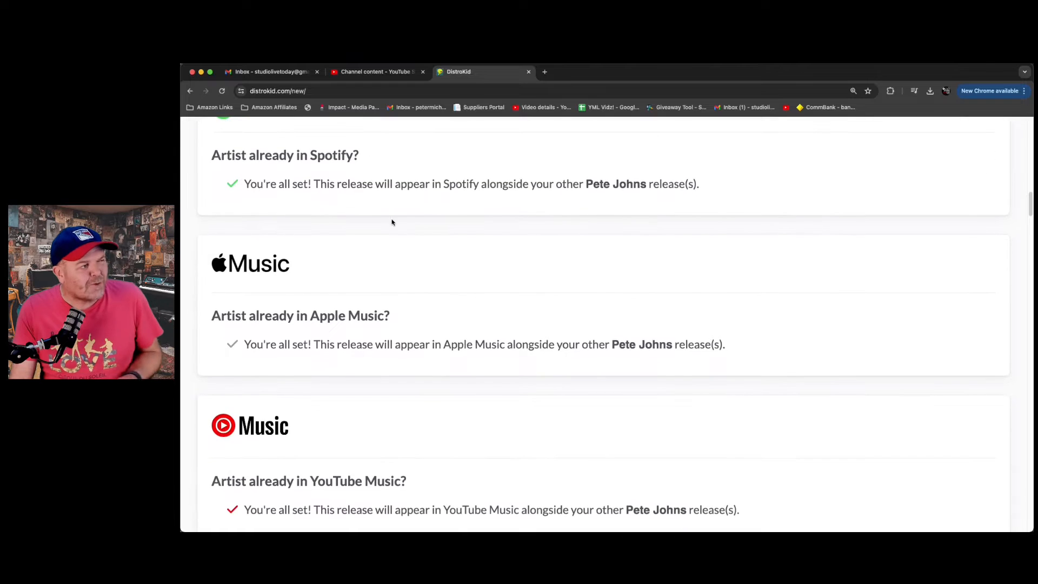
scroll(420, 254, "down", 7)
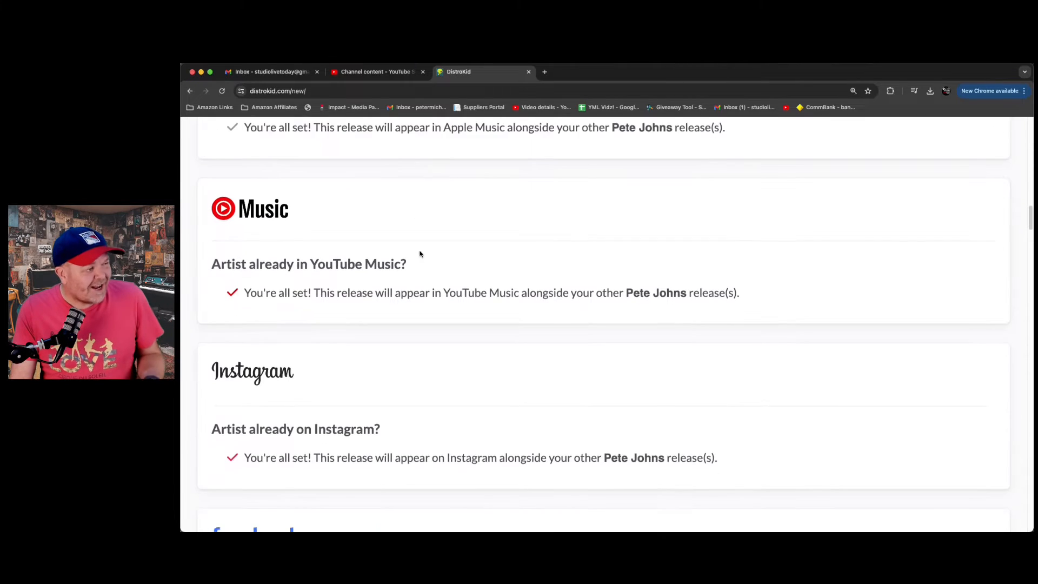
scroll(419, 250, "down", 6)
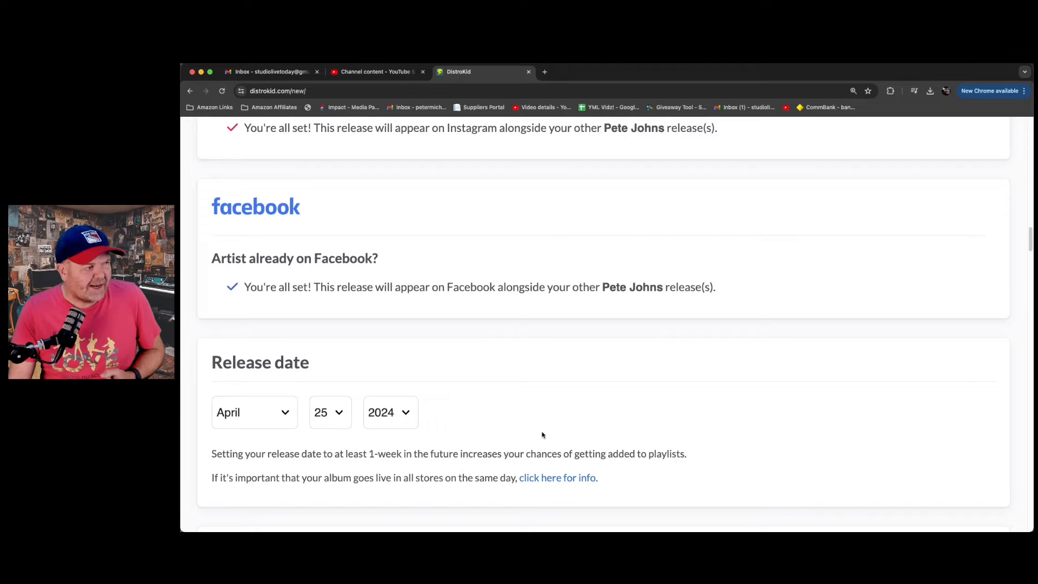
left_click(278, 412)
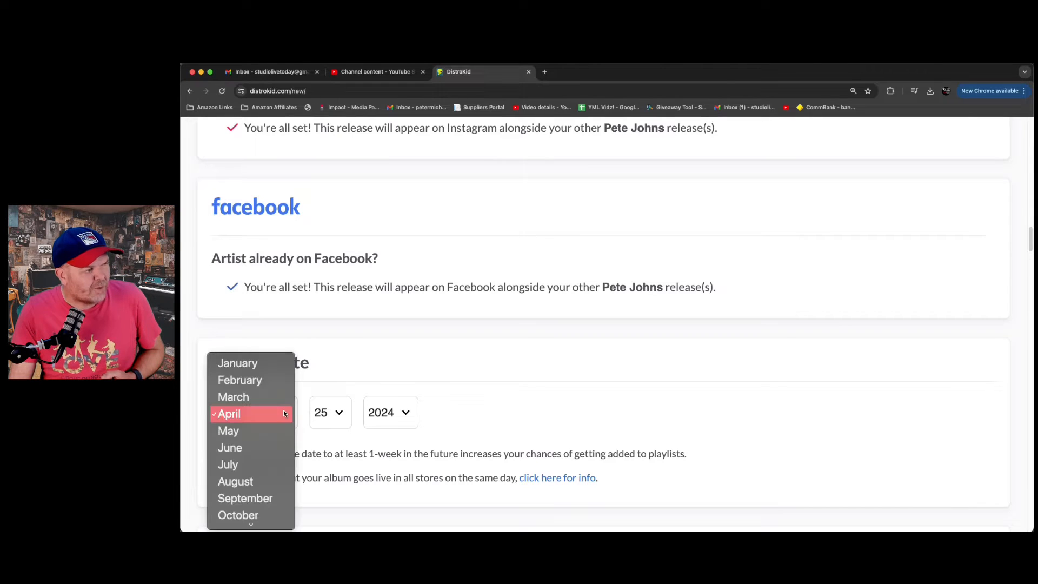
left_click(277, 426)
left_click(332, 417)
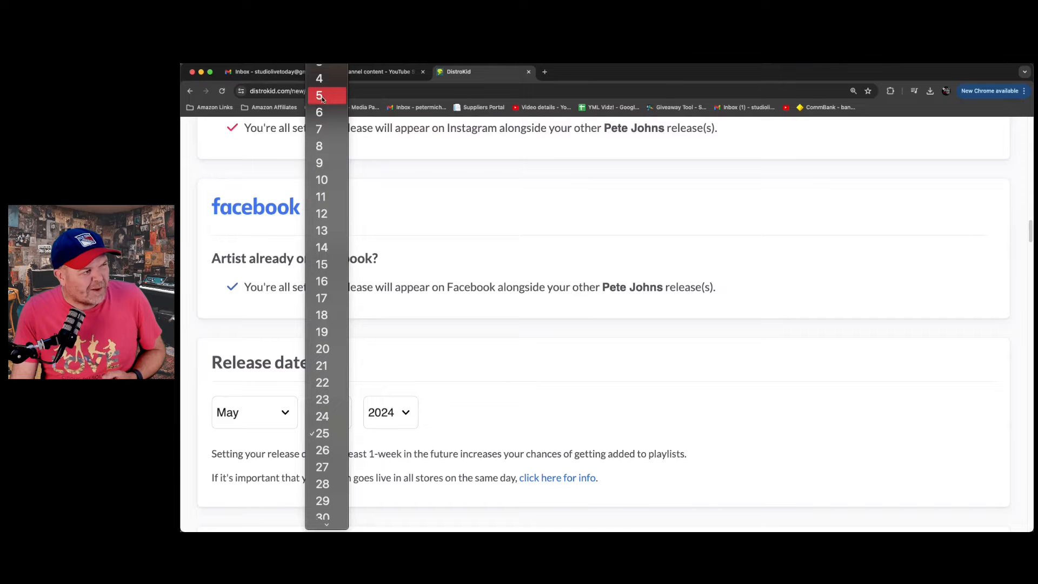
left_click(323, 82)
- Set the Spotify release time to 8:00 PM
scroll(509, 355, "down", 4)
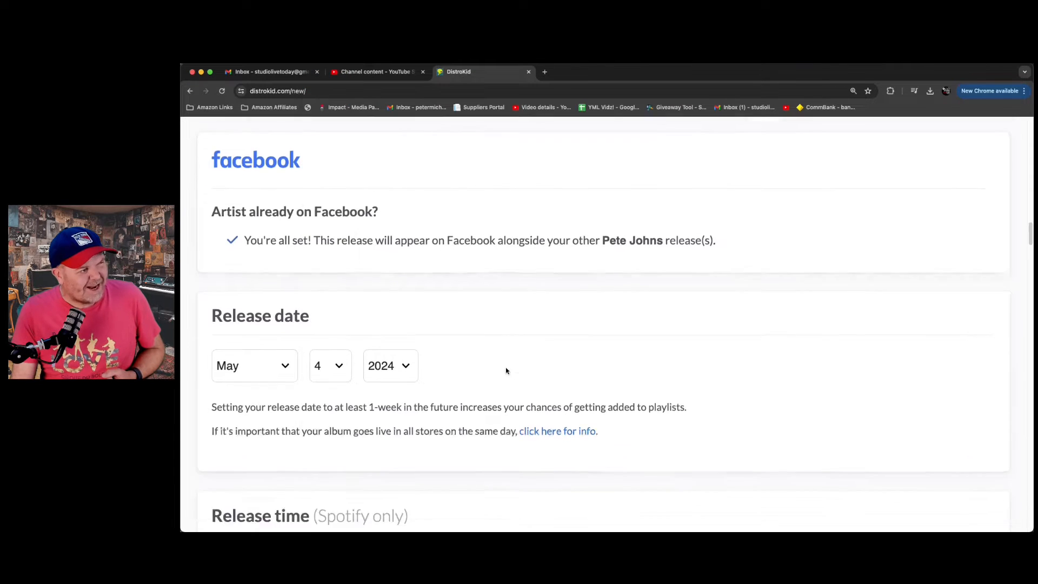
scroll(498, 363, "up", 1)
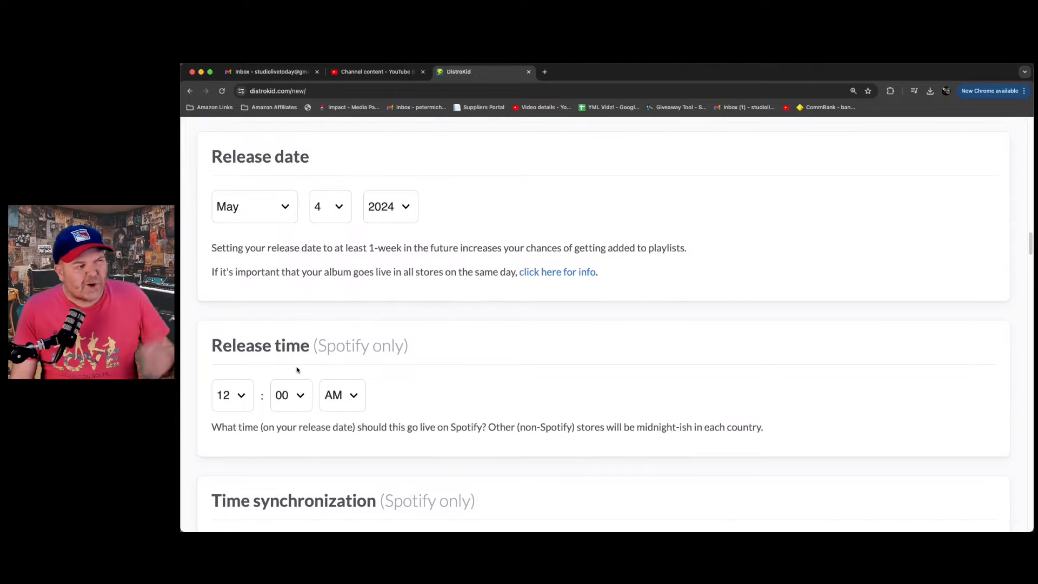
left_click(241, 402)
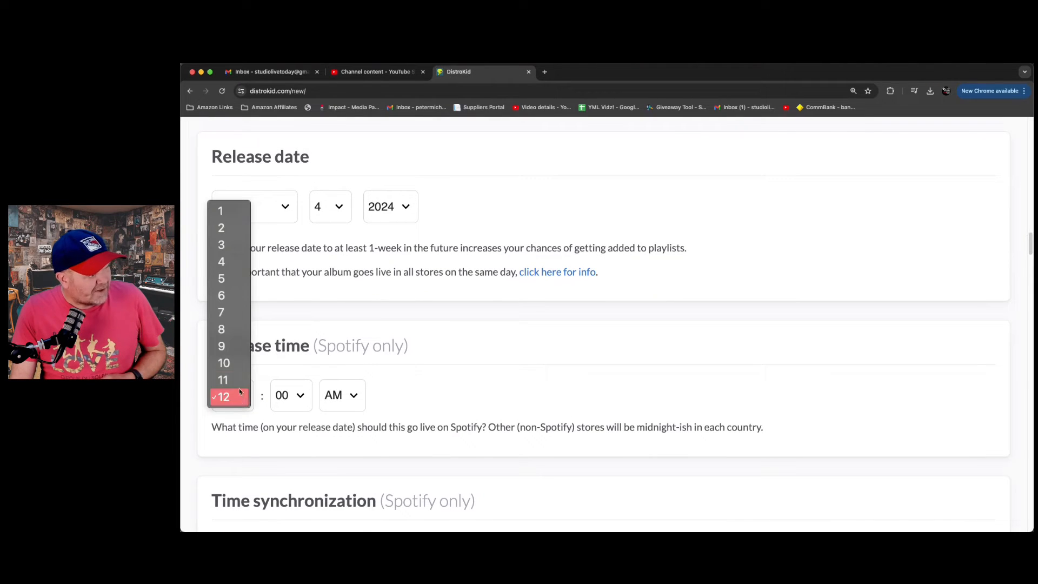
left_click(227, 331)
left_click(350, 391)
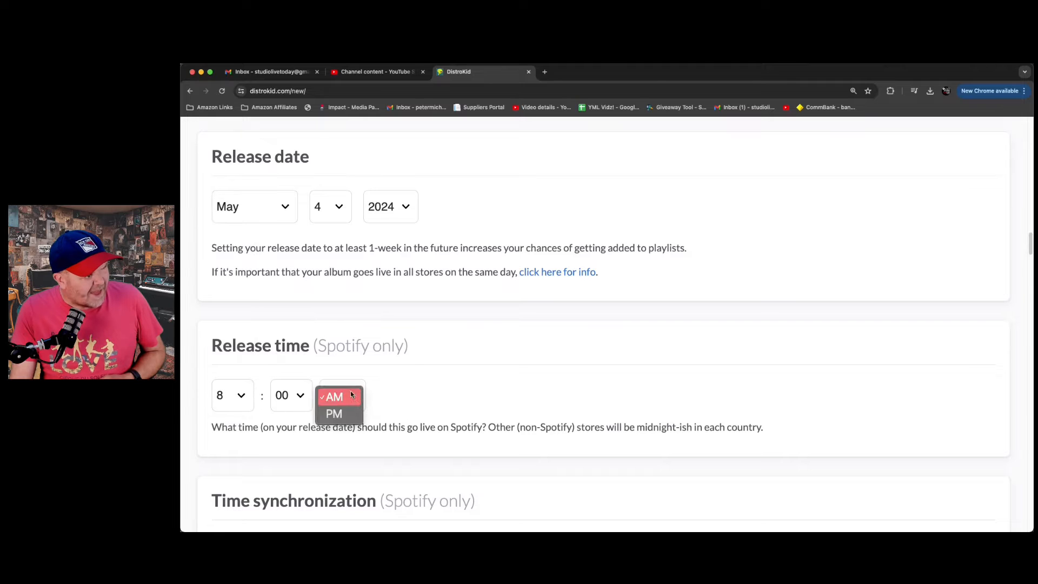
left_click(357, 414)
- Allow iTunes and Amazon preorders before the release date, with a pre-order start date of April 26, 2024
scroll(357, 414, "down", 5)
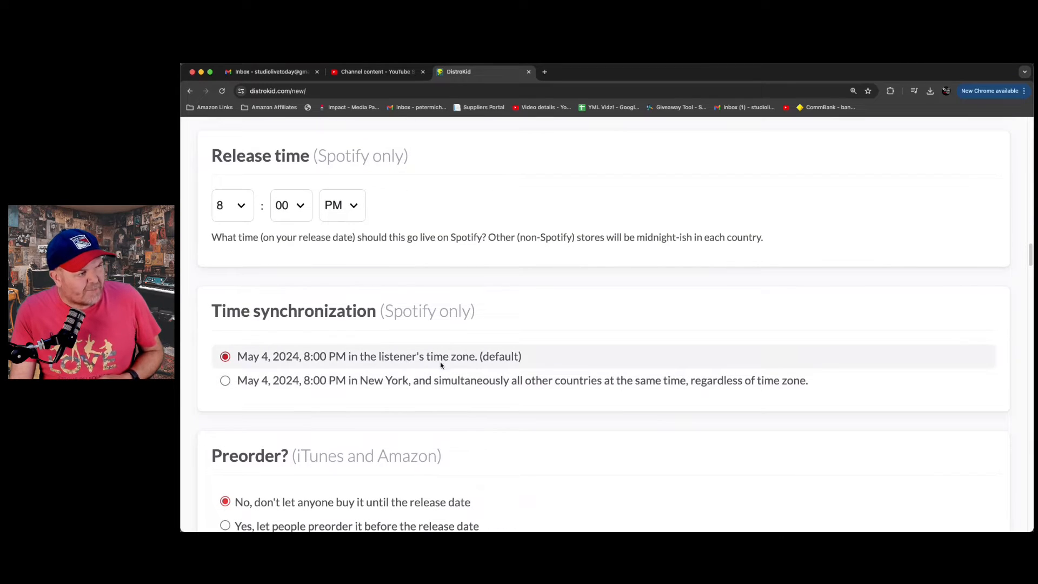
scroll(516, 325, "down", 2)
scroll(506, 329, "down", 2)
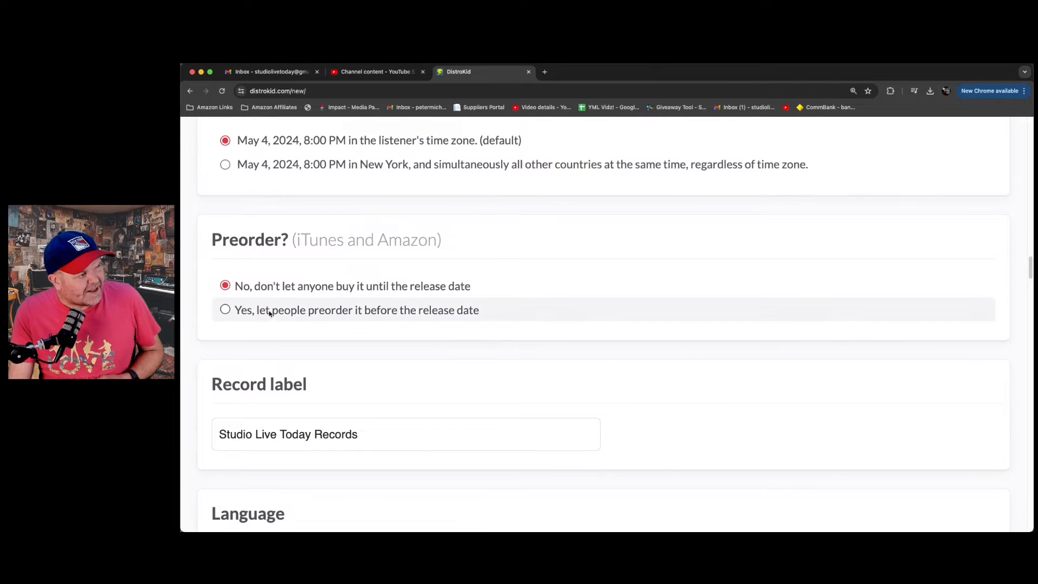
left_click(225, 309)
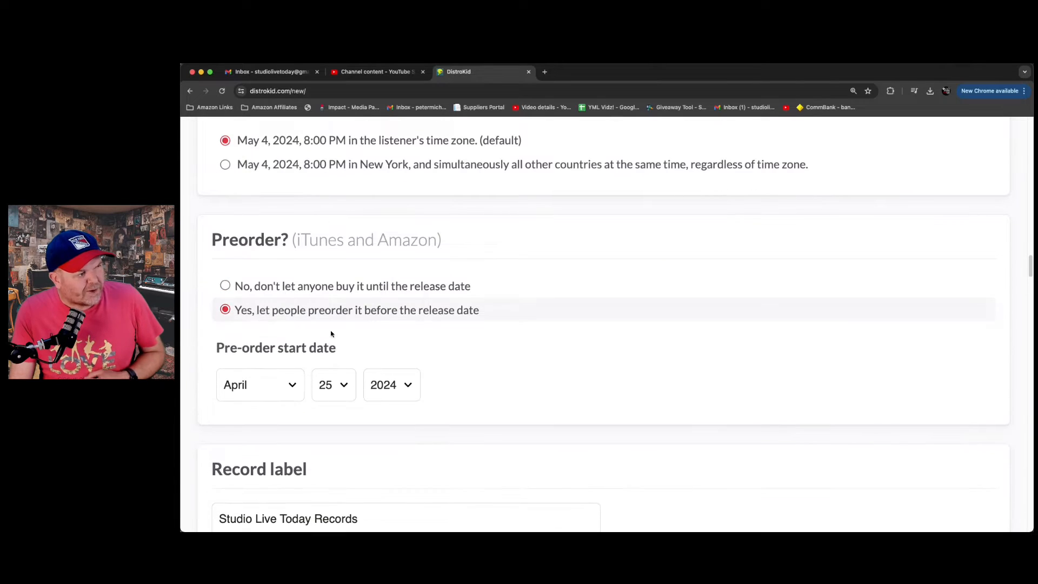
left_click(336, 385)
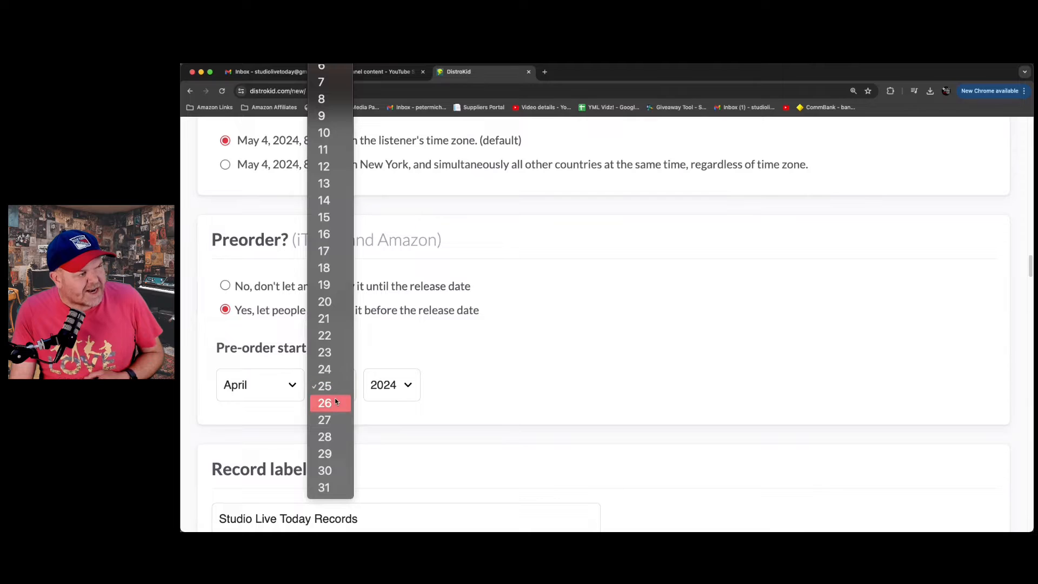
left_click(335, 403)
- Set the primary genre to Alternative and the secondary genre to Reggae
scroll(492, 335, "down", 4)
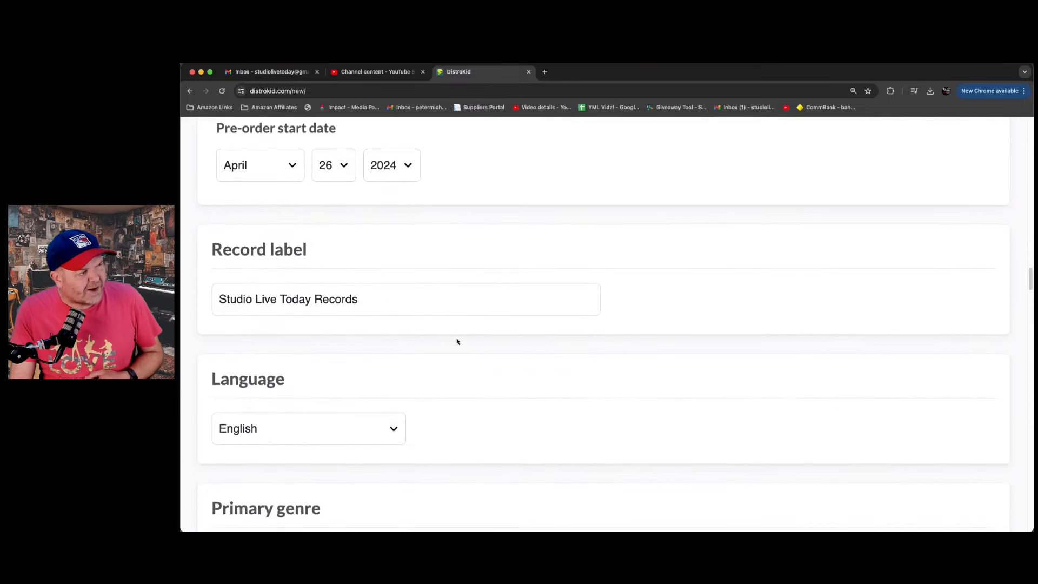
scroll(457, 341, "down", 4)
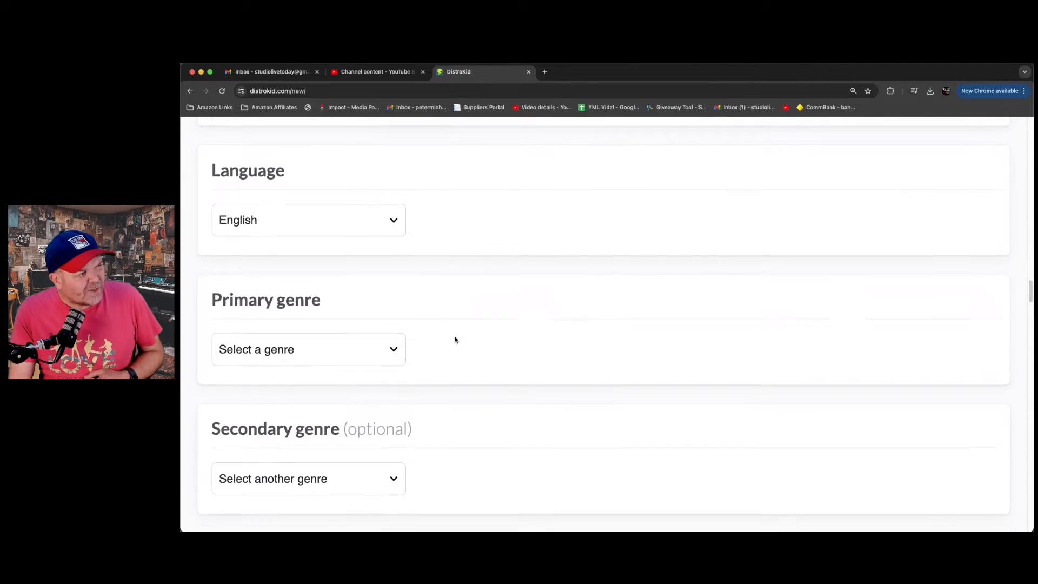
left_click(390, 333)
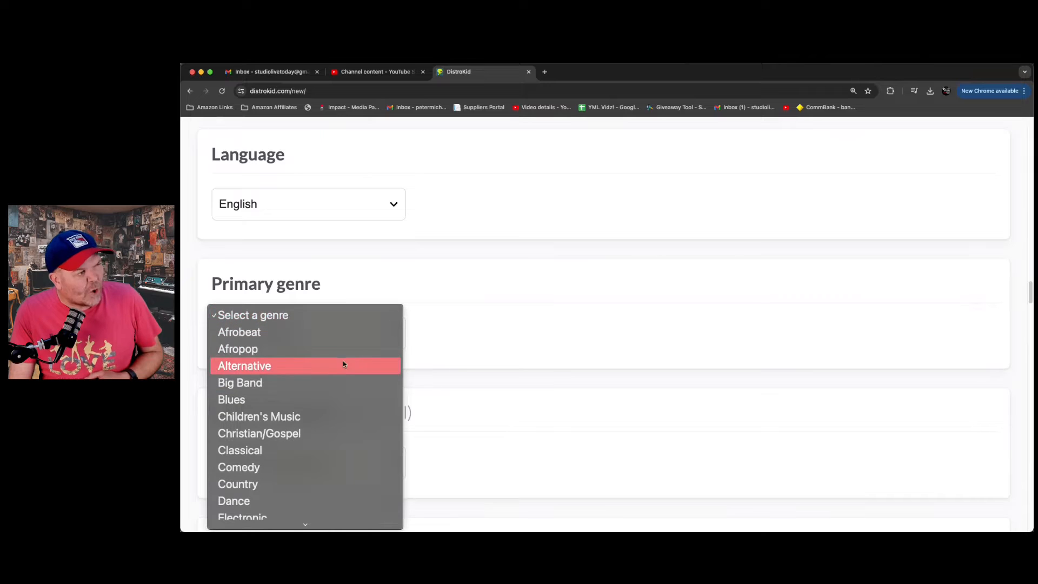
left_click(308, 365)
scroll(468, 302, "down", 1)
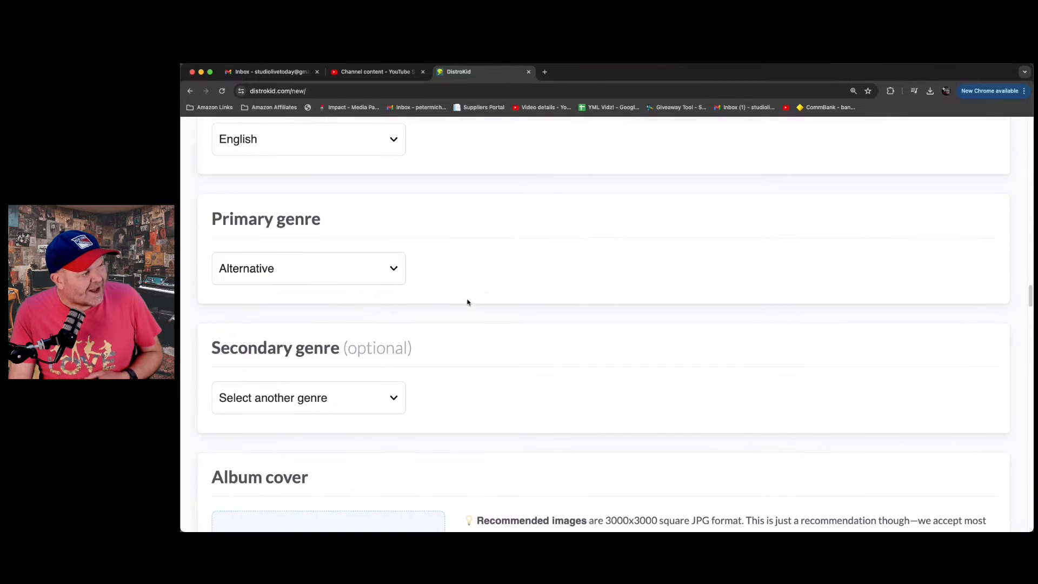
left_click(390, 382)
scroll(328, 432, "down", 5)
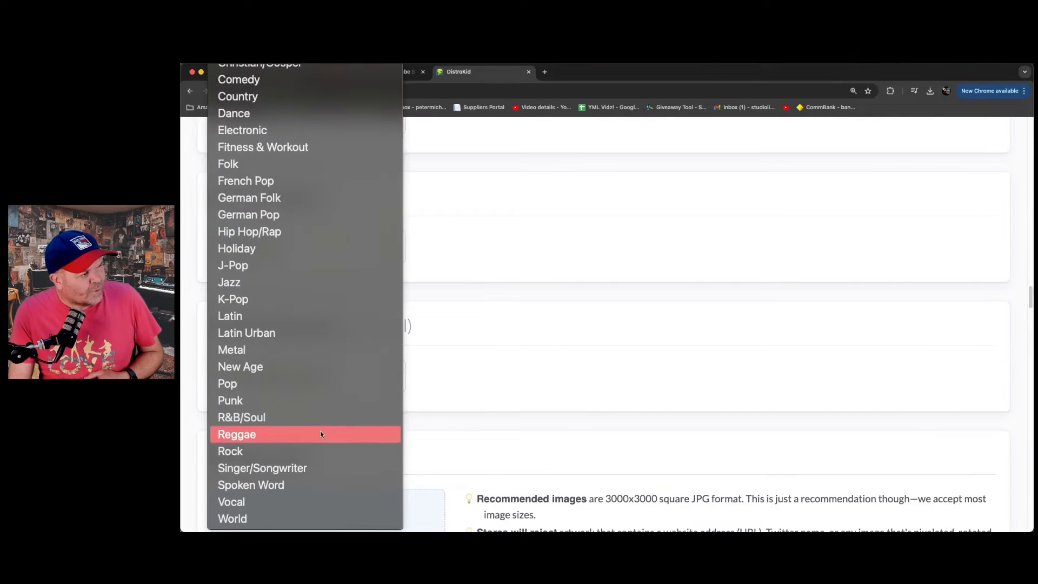
left_click(287, 433)
- Upload Work In Progress Remix.jpg from the Documents folder as the album cover
scroll(506, 381, "down", 5)
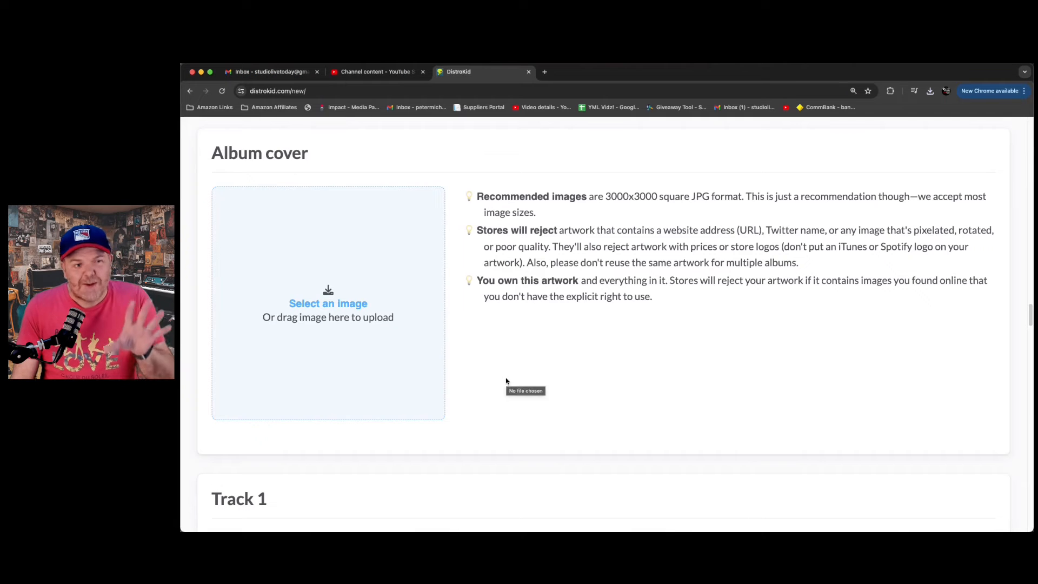
left_click(335, 304)
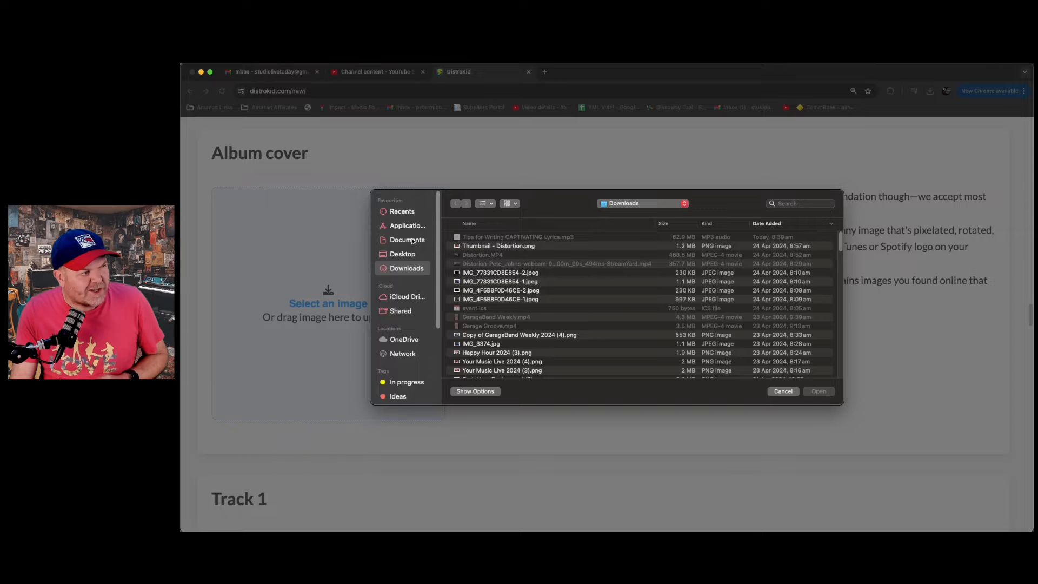
left_click(412, 240)
left_click(520, 238)
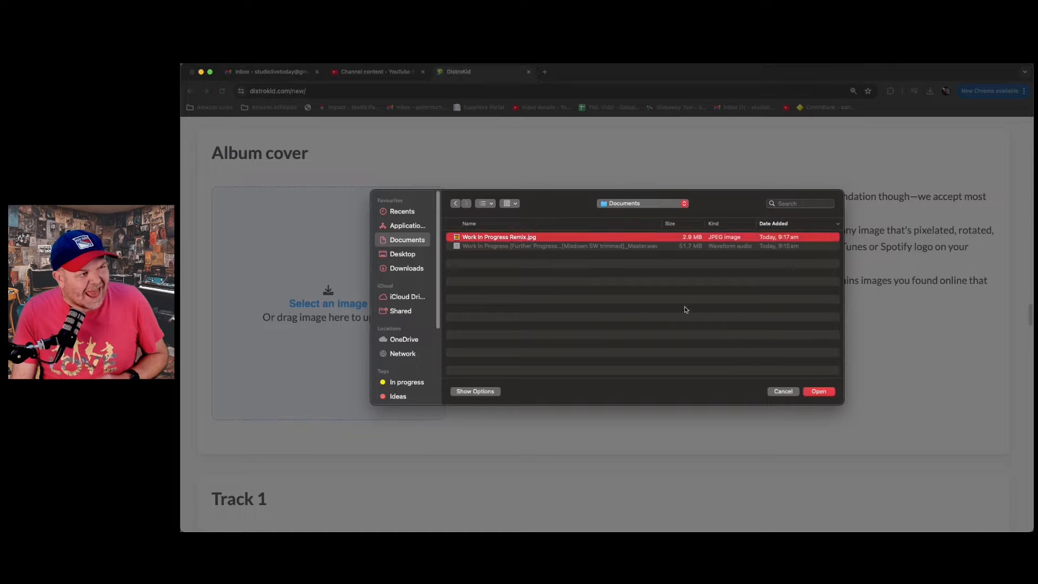
left_click(820, 392)
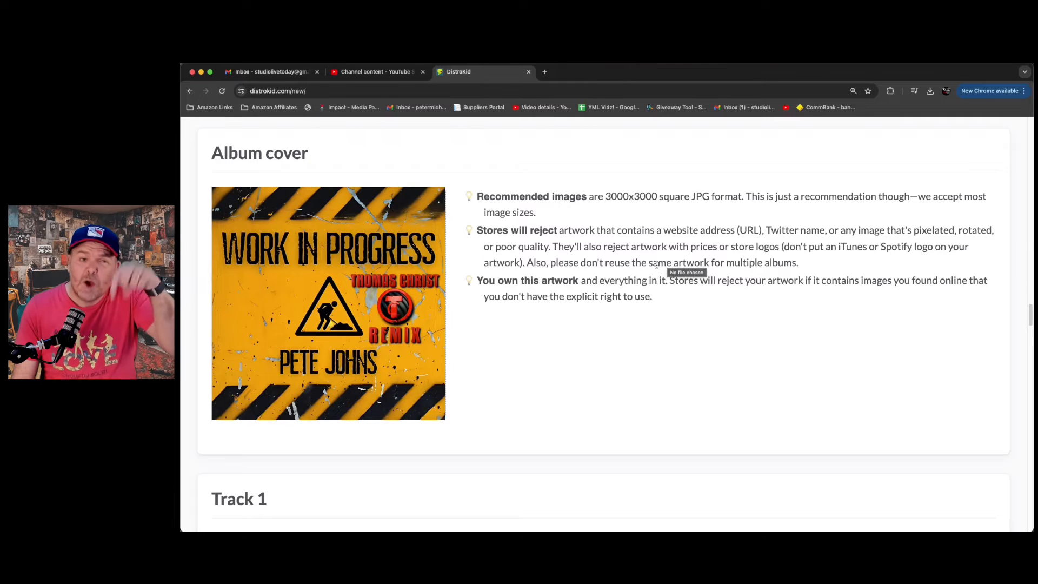
- Enter "Work in Progress" as the song title of Track 1
scroll(621, 295, "down", 6)
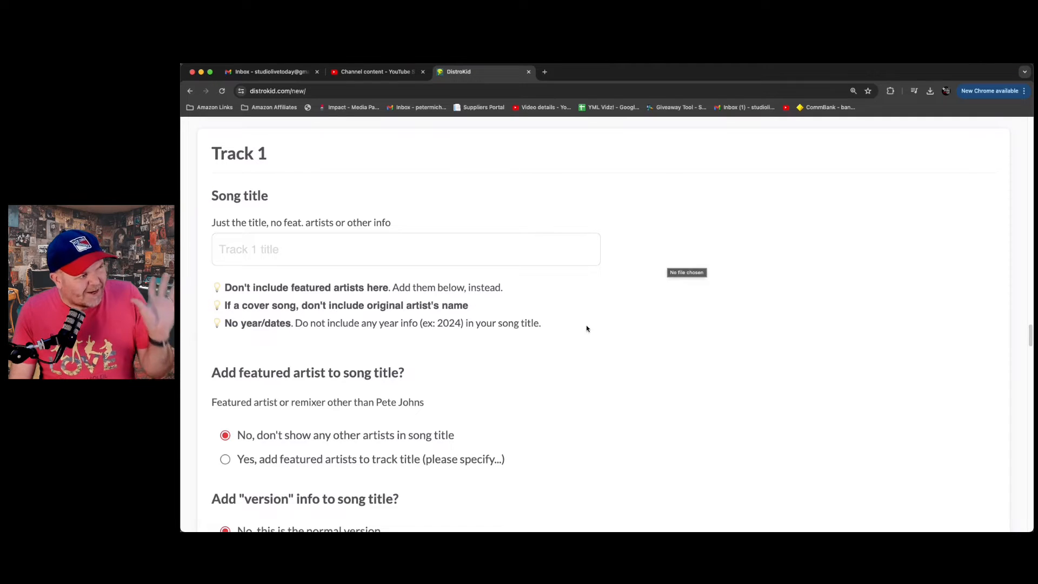
left_click(309, 246)
type("Wor")
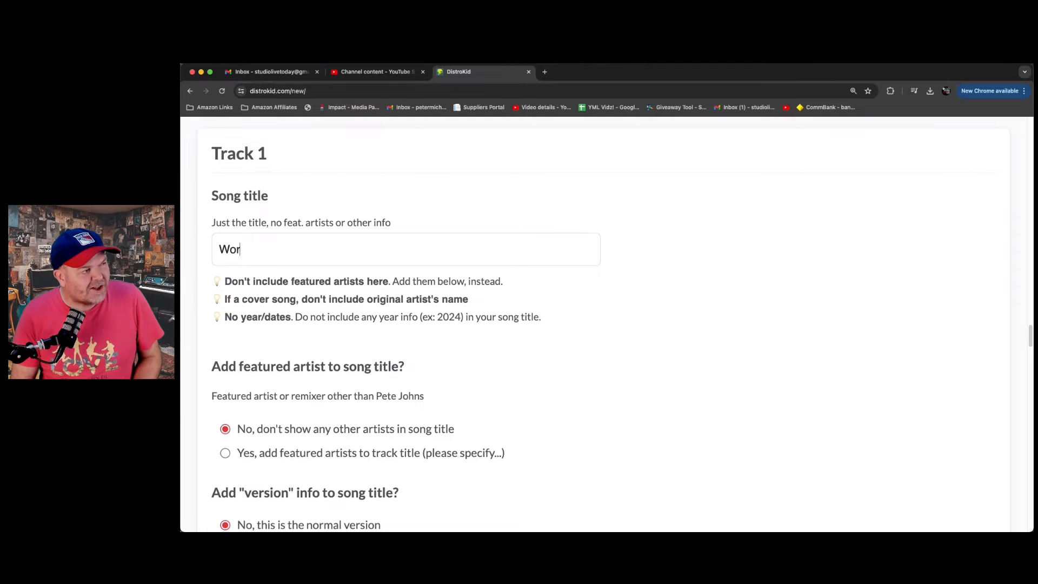
type("k in Prog")
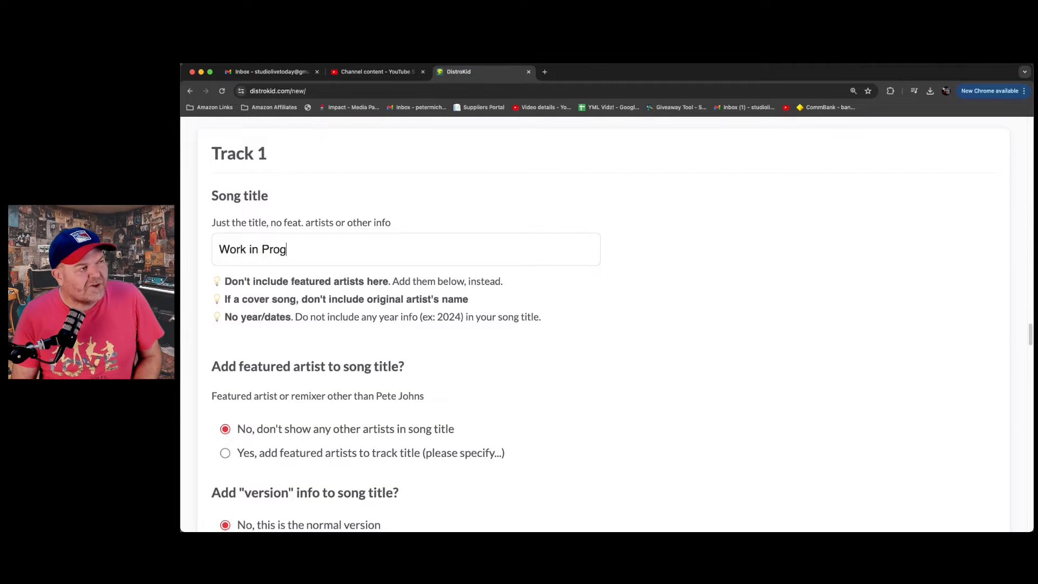
type("ress")
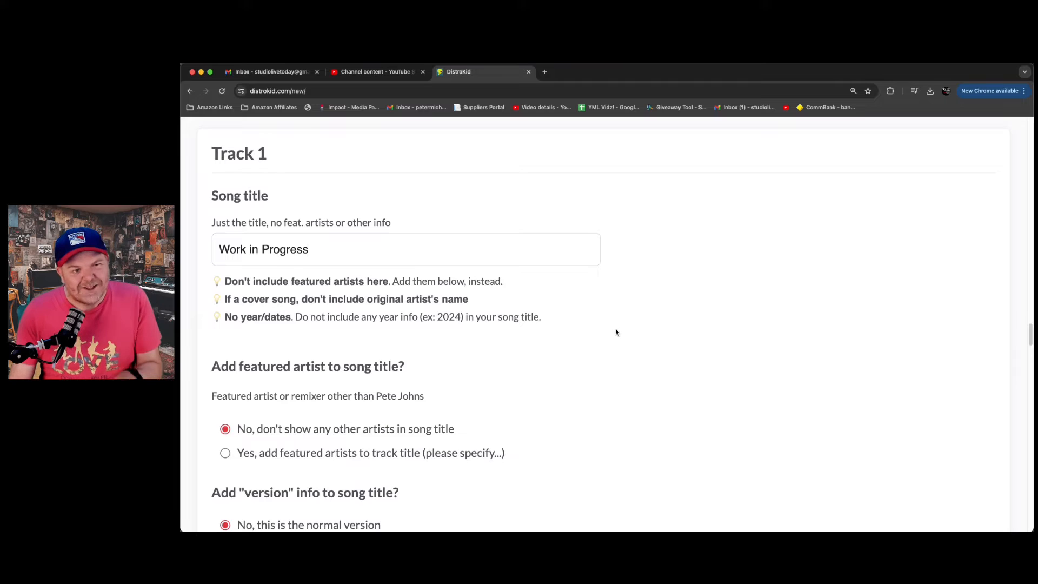
- Enable featured artists in the track title, enter the remixer's name and set that artist's role to Remixer
scroll(567, 408, "down", 2)
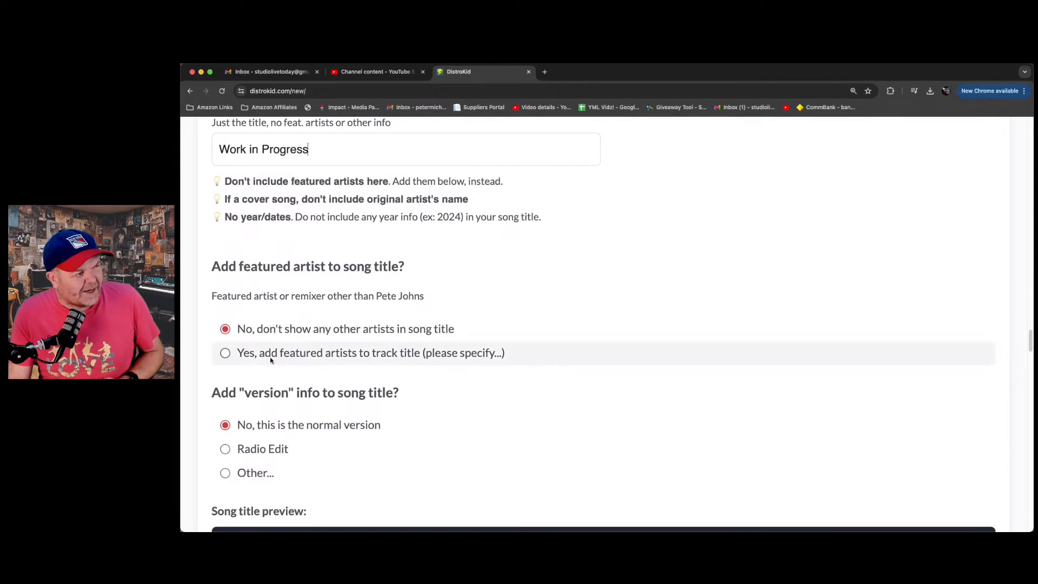
left_click(224, 354)
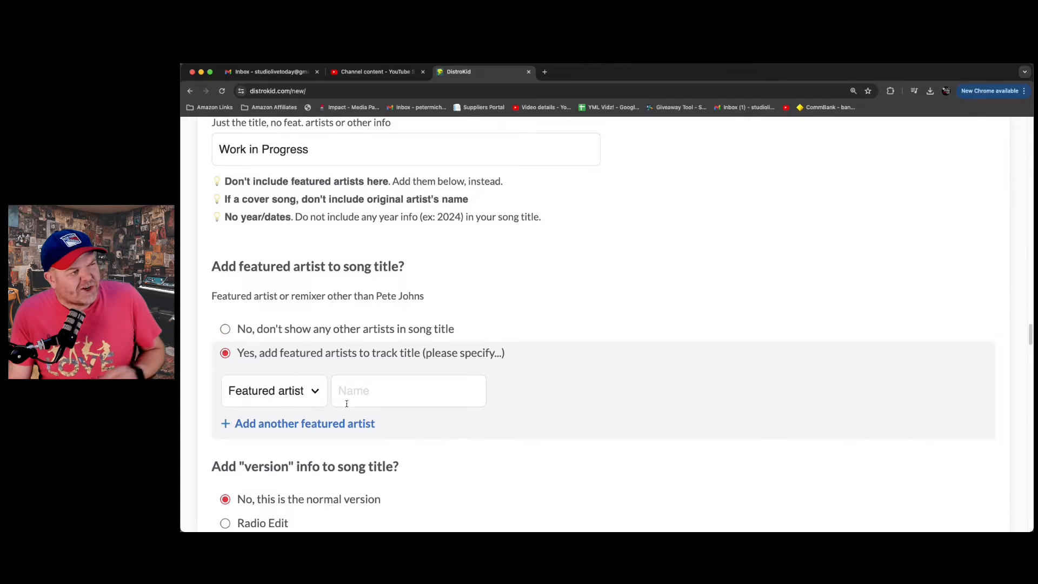
left_click(372, 391)
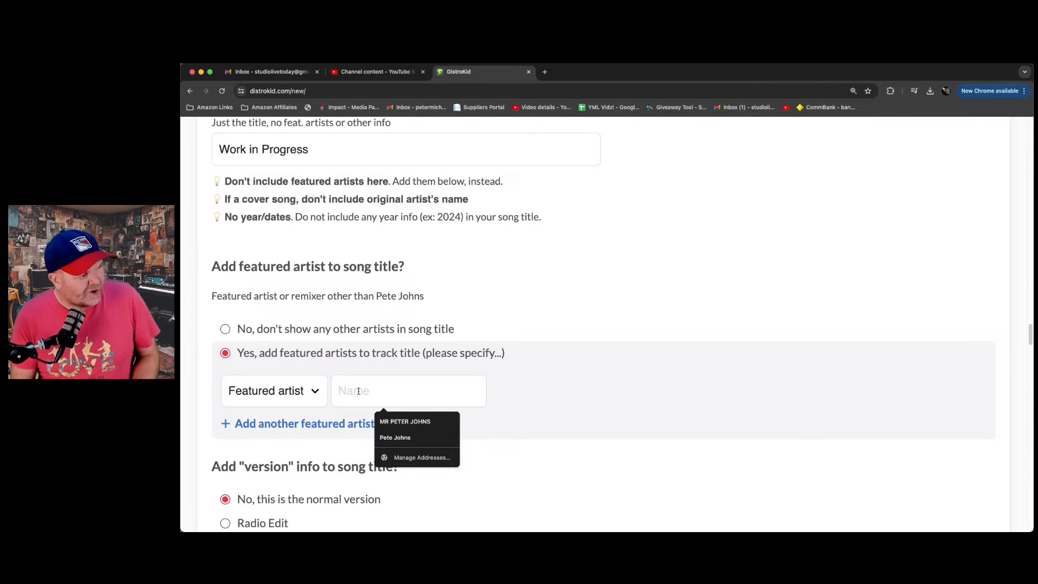
type("Thomas Christ")
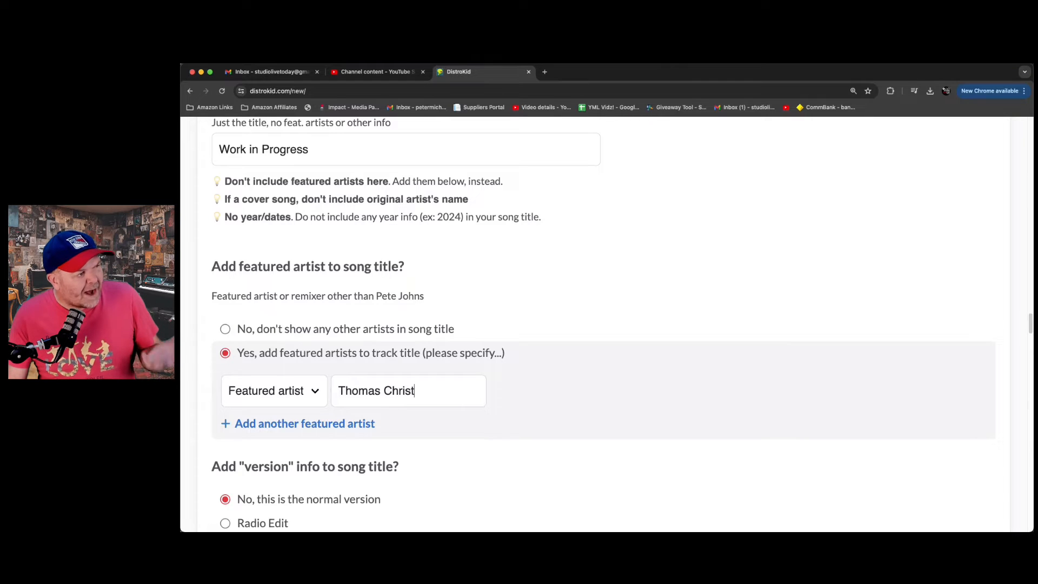
left_click(315, 392)
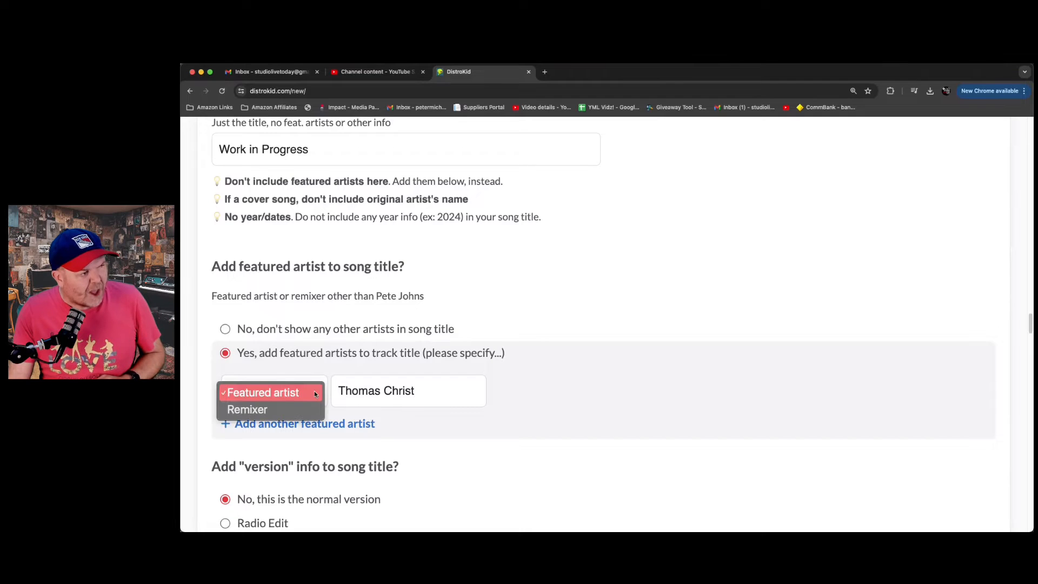
left_click(290, 403)
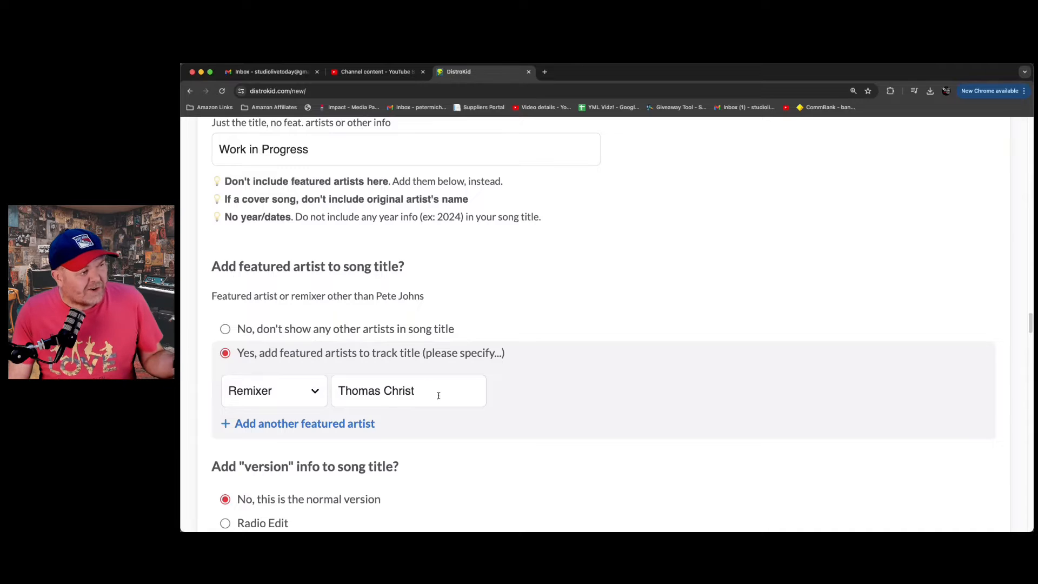
- Add another artist entry with the Featured artist role and enter the vocalist's name
left_click(251, 423)
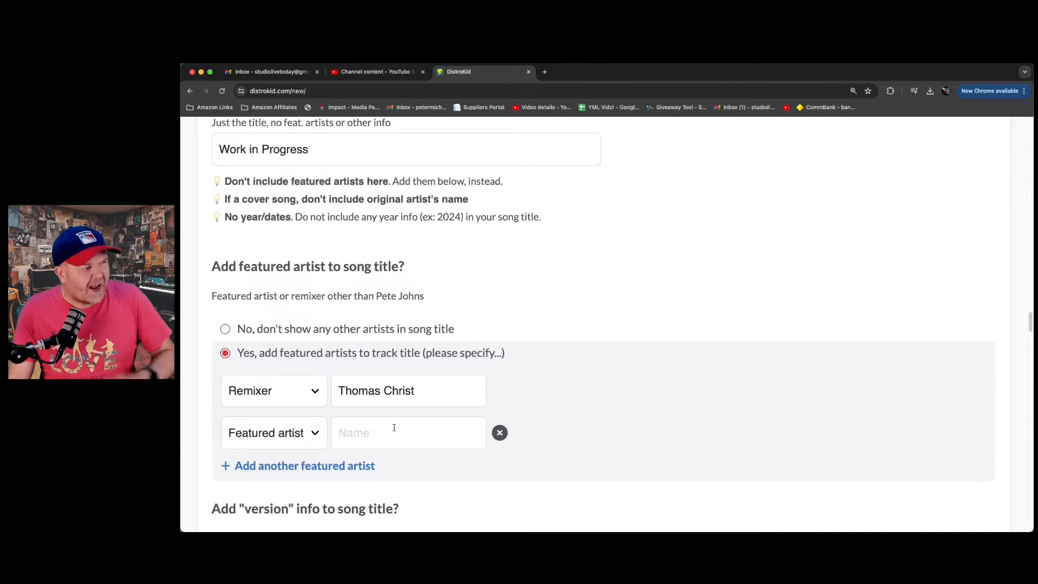
left_click(370, 435)
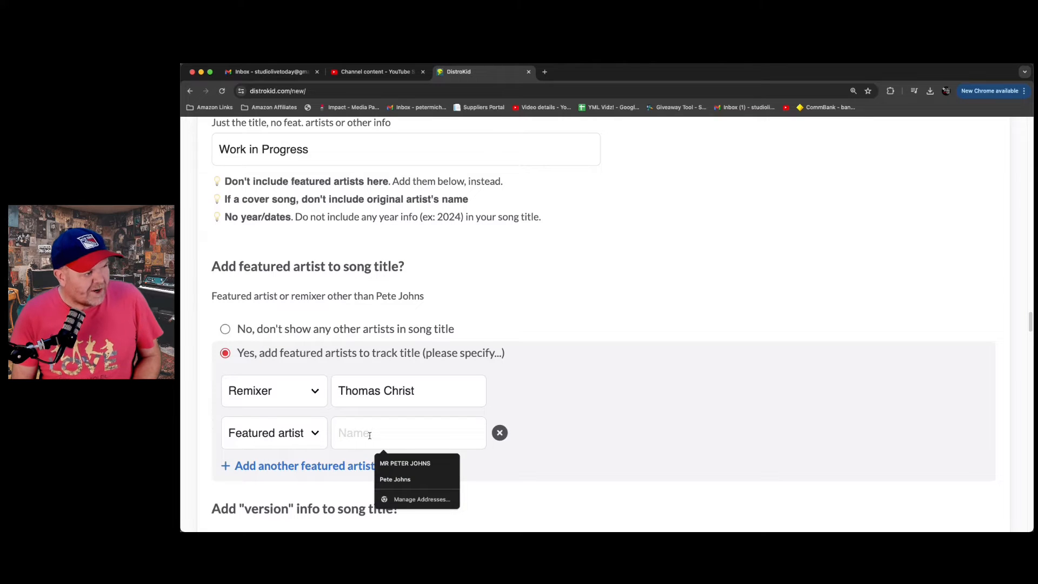
type("Jade sS")
key("BackSpace")
key("BackSpace")
type("S")
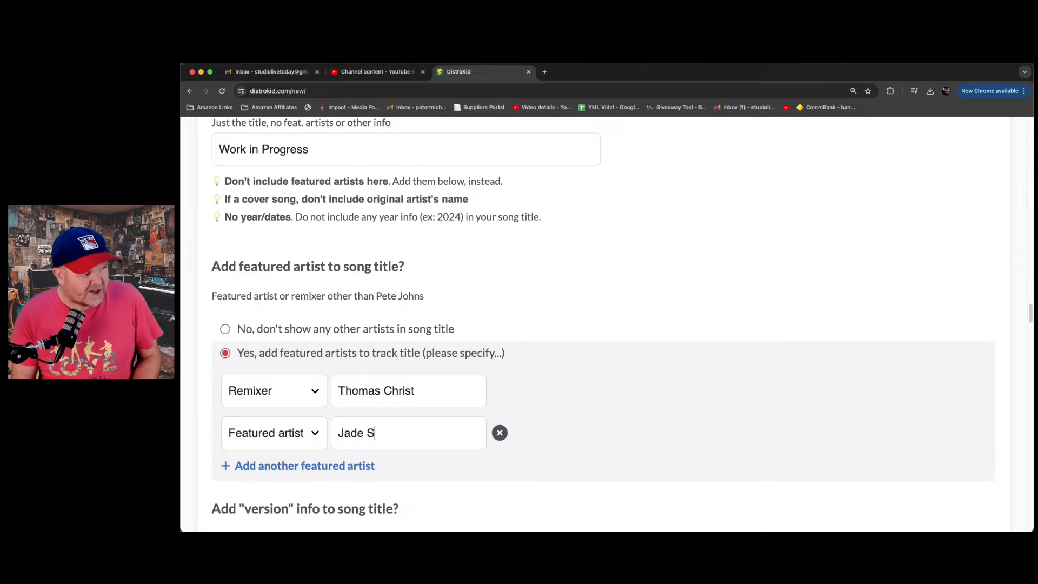
type("tarr")
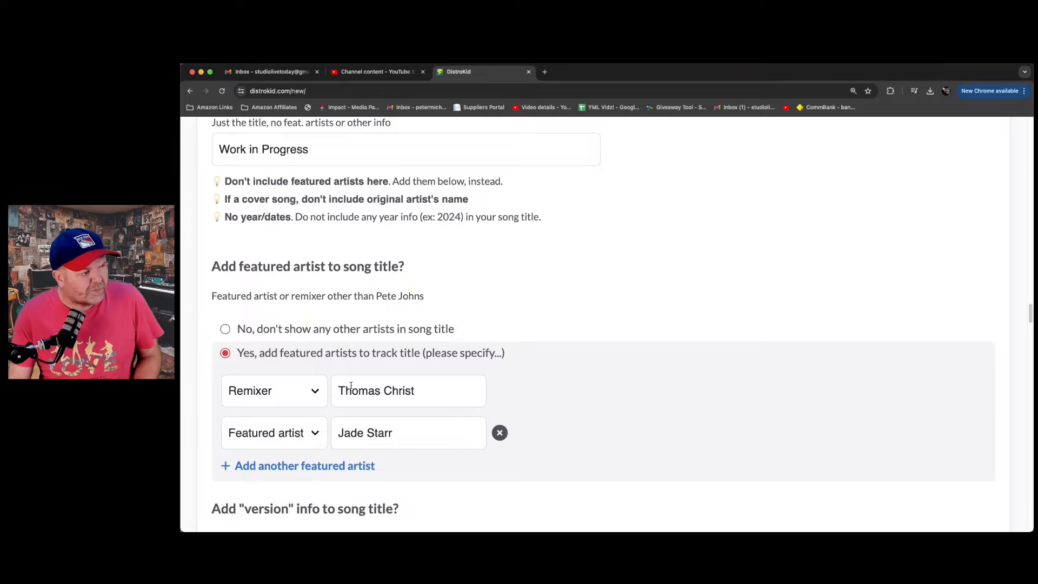
- Check the song title preview and remove the second artist entry, keeping only the remixer
scroll(566, 360, "down", 3)
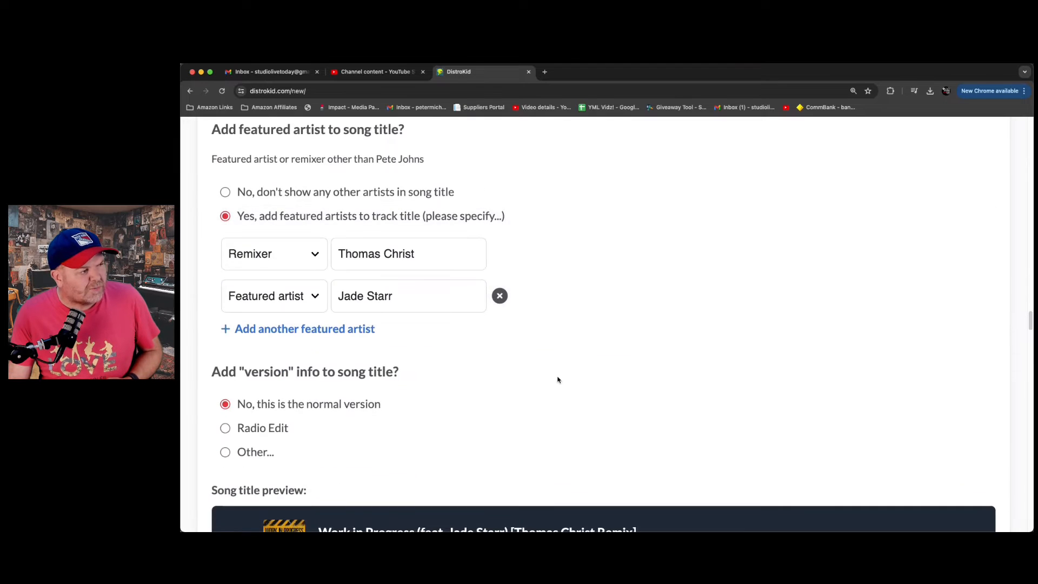
scroll(554, 367, "down", 2)
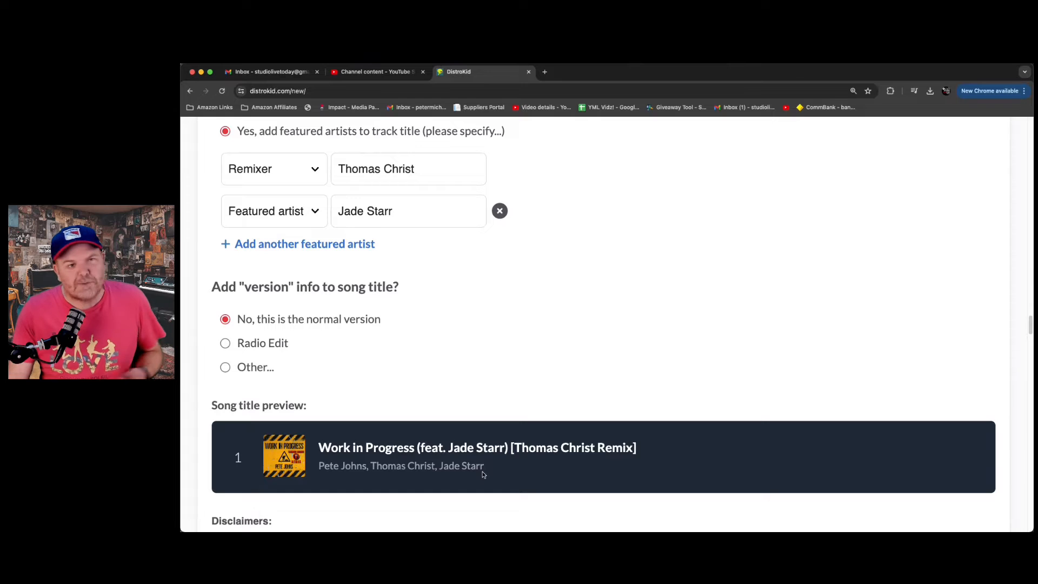
scroll(624, 331, "up", 3)
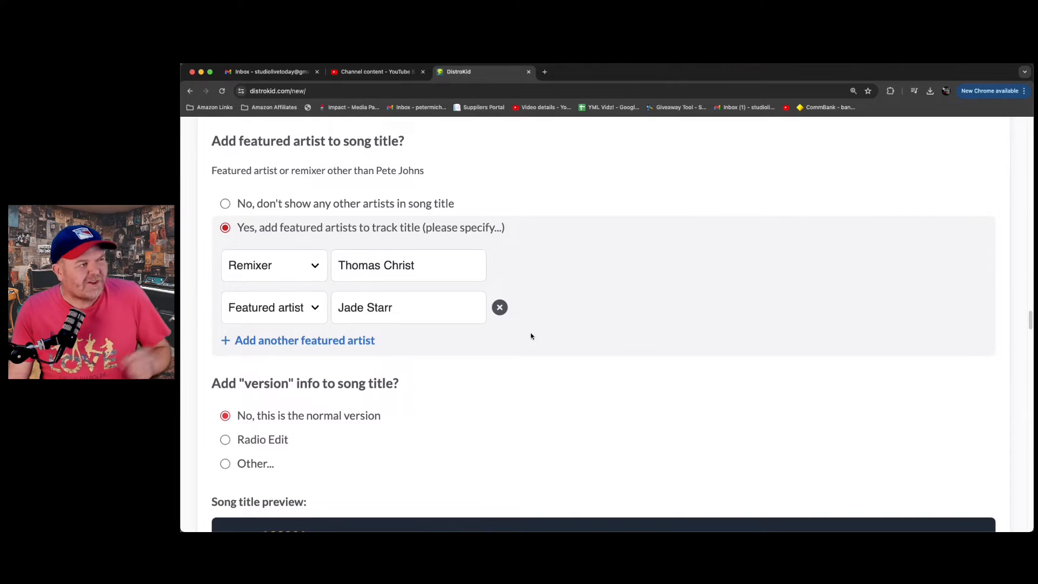
left_click(499, 307)
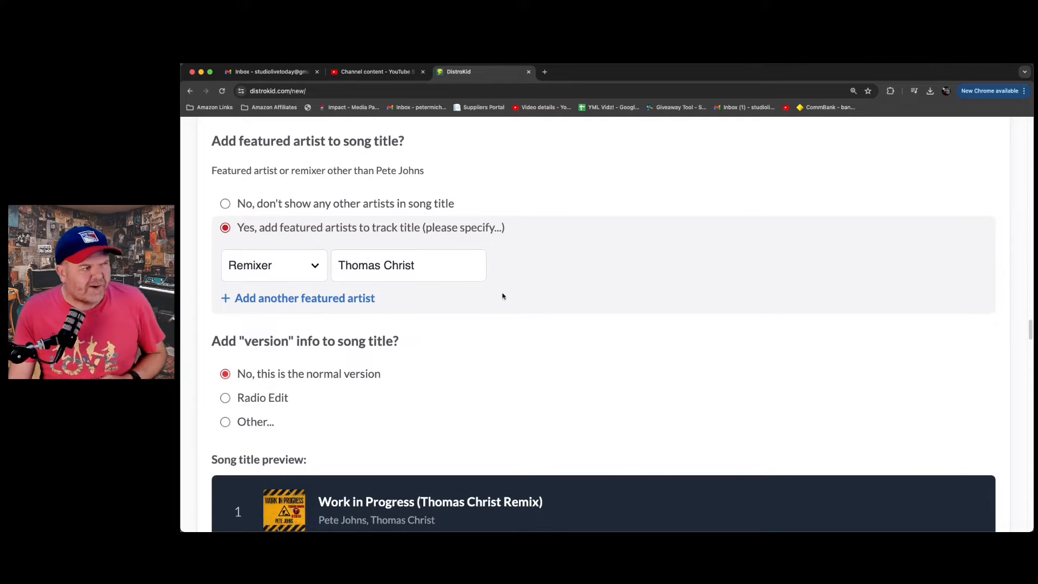
- Try the Radio Edit and Other version options for the song title, and return to the normal version
scroll(497, 283, "down", 1)
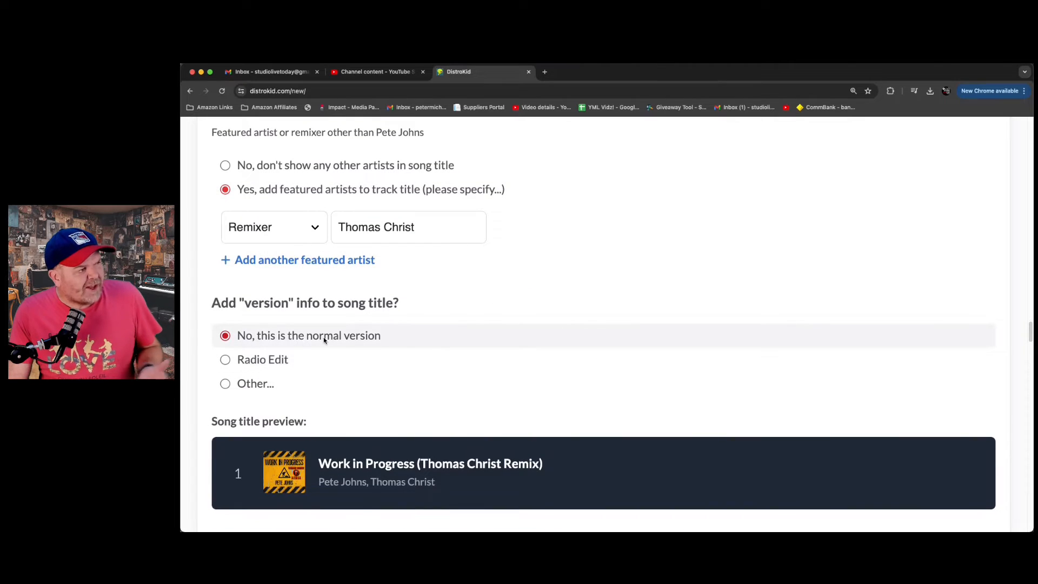
scroll(405, 345, "down", 2)
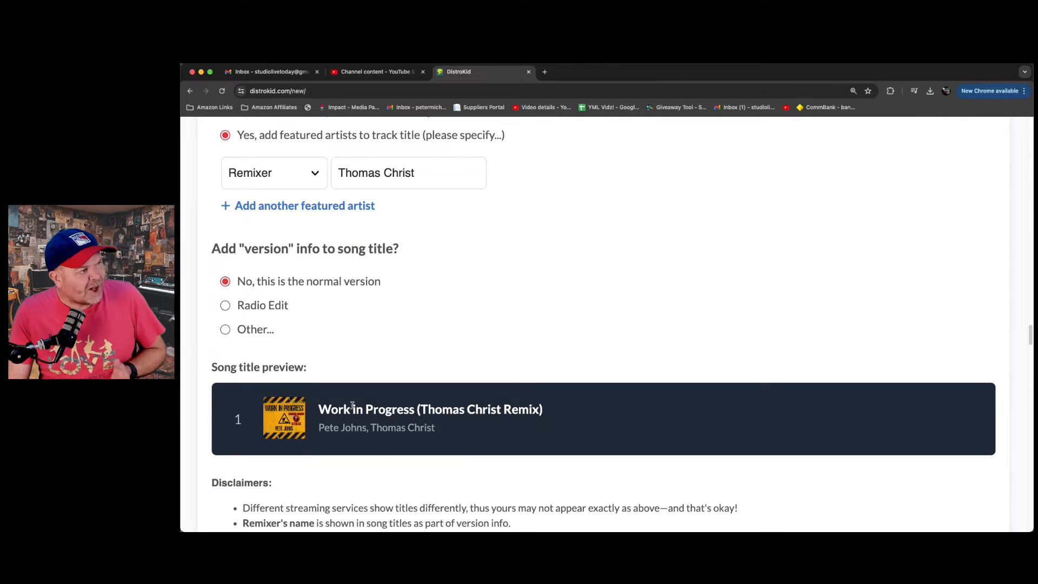
left_click(225, 304)
left_click(226, 330)
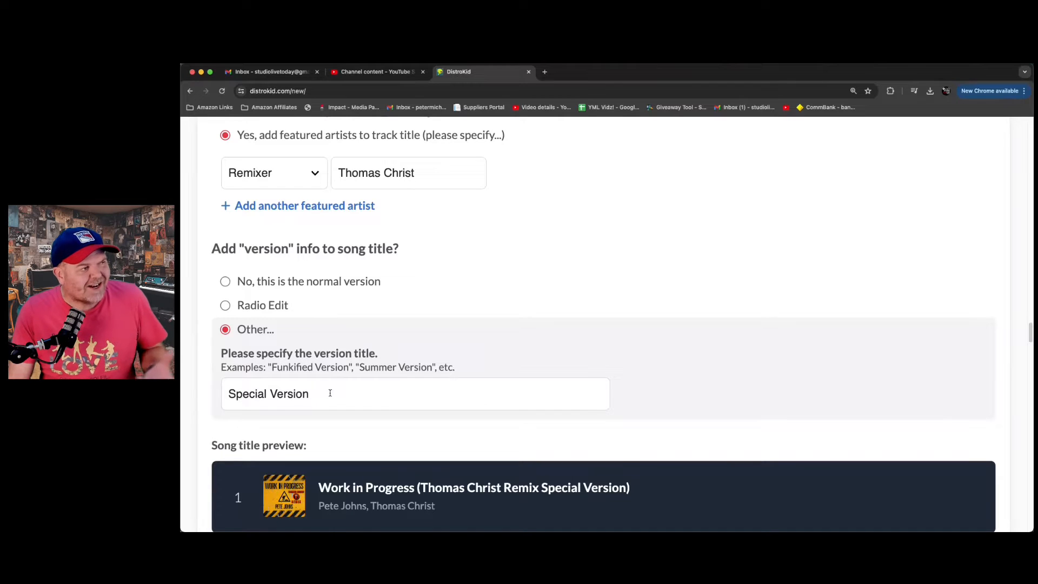
left_click(225, 281)
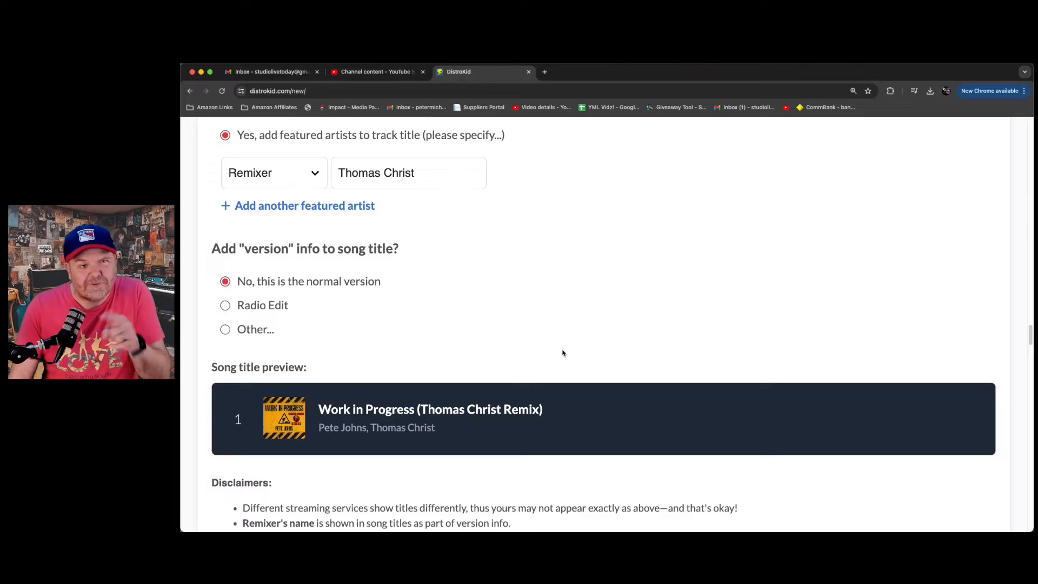
- Upload "Work in Progress (Further Progress - tC Rock Remix) [Mixdown 5W trimmed]_Master.wav" from Documents as Track 1's audio file
scroll(562, 353, "down", 5)
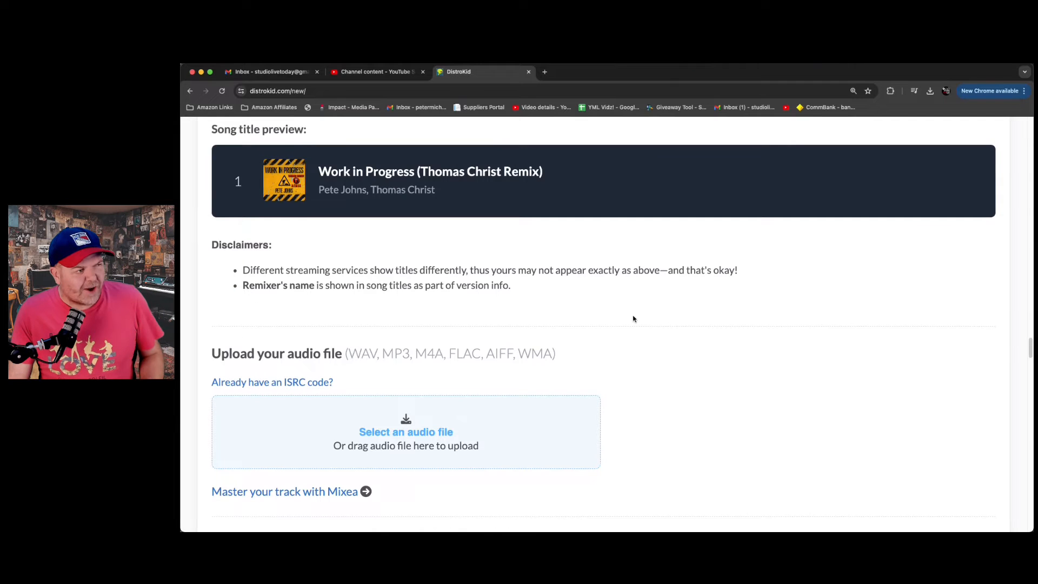
left_click(418, 432)
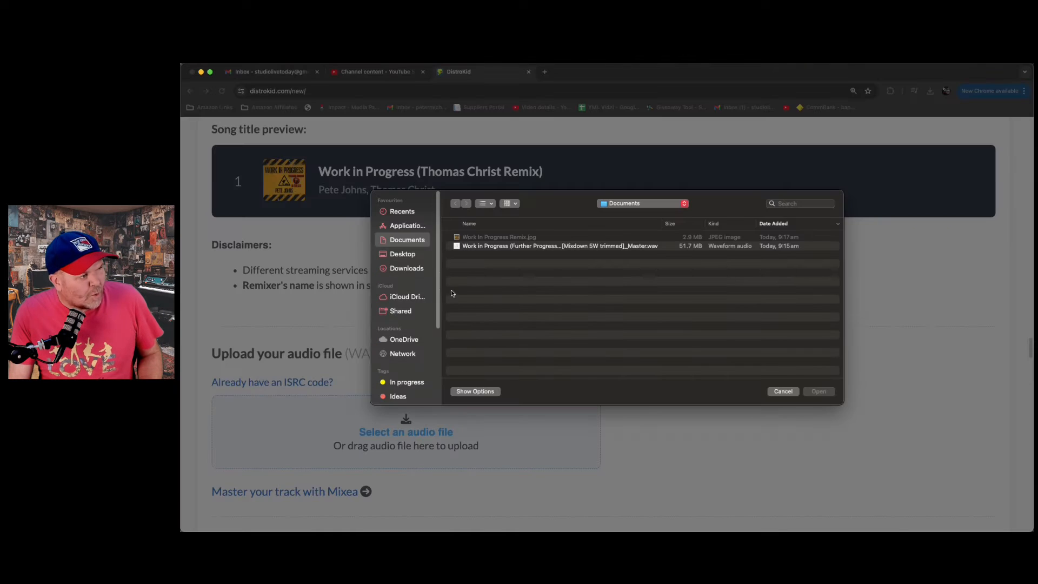
left_click(535, 246)
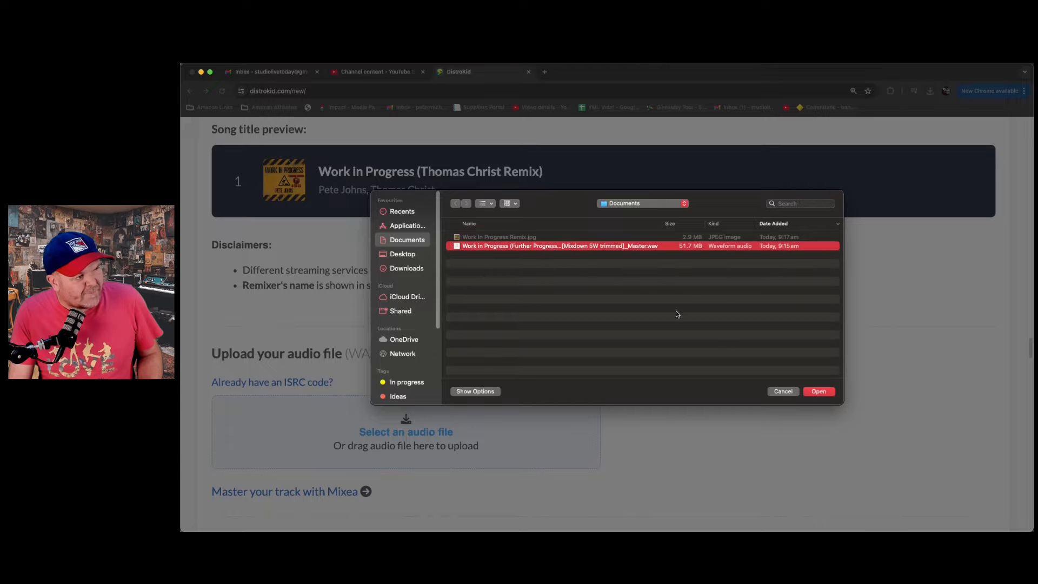
left_click(818, 392)
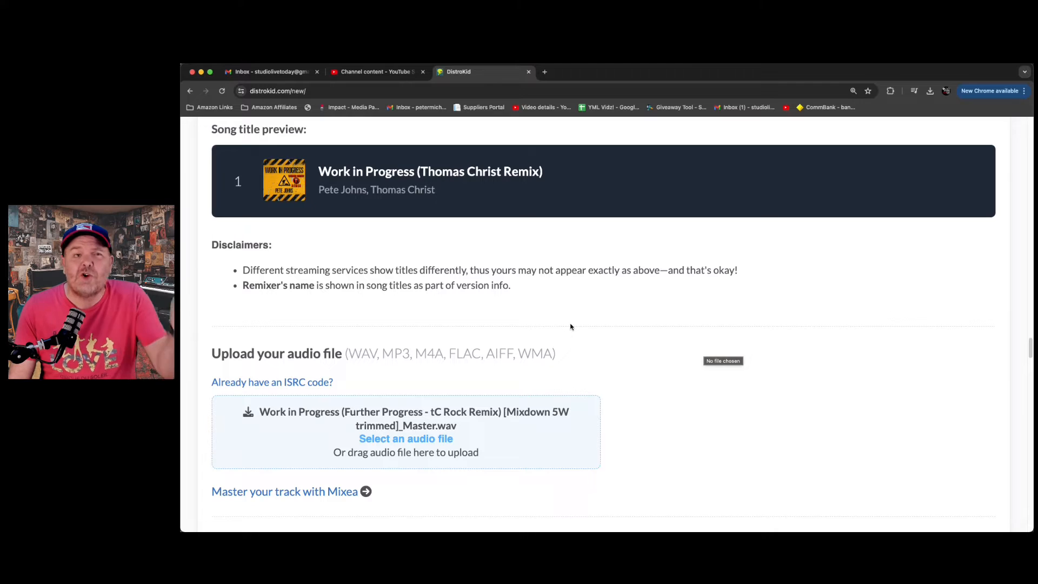
- Enter the songwriter's real first and last name for music and lyrics, leaving the middle name empty
scroll(570, 326, "down", 8)
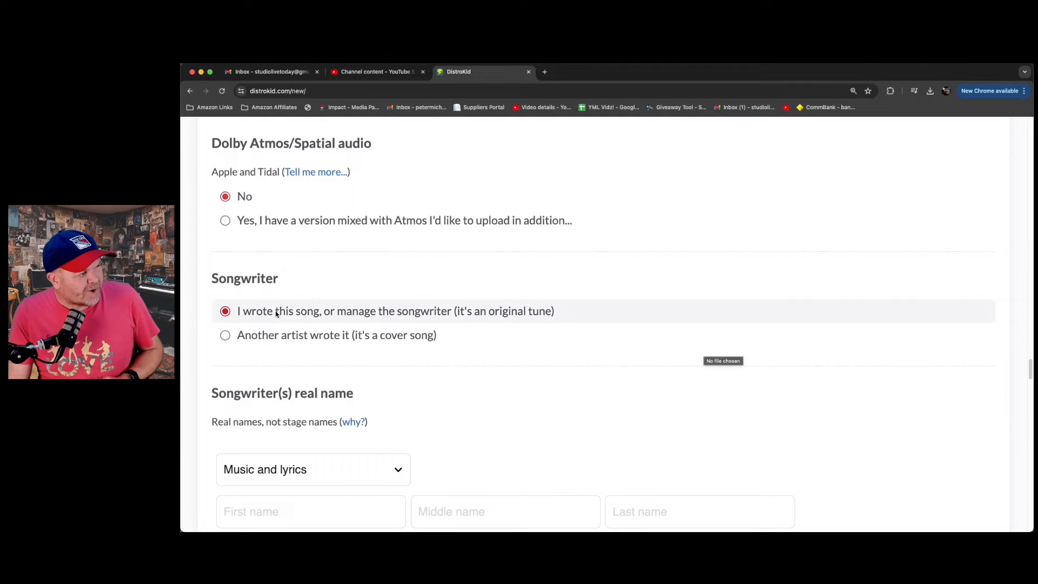
scroll(318, 270, "down", 2)
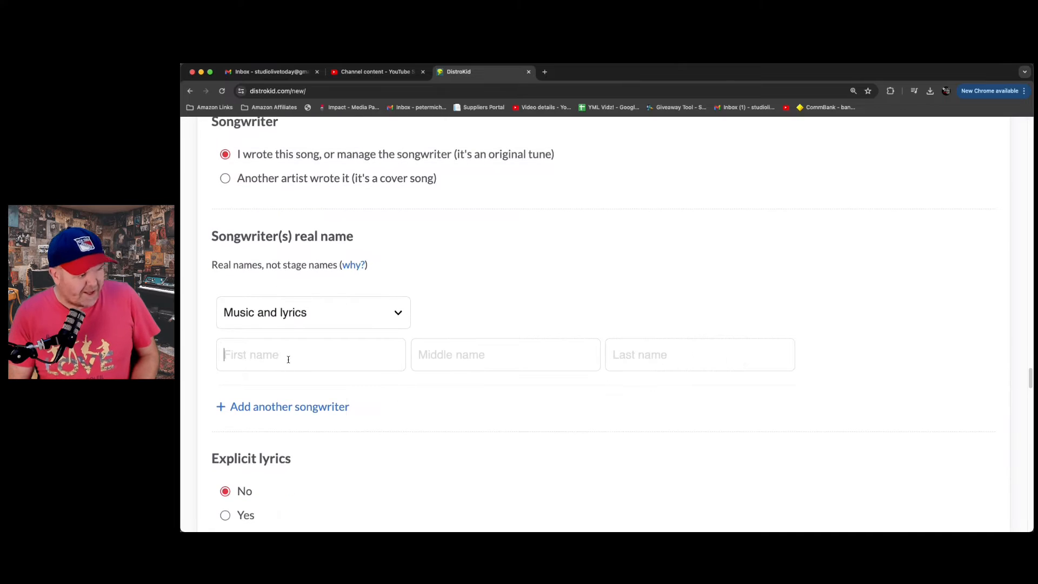
left_click(290, 355)
key("Tab")
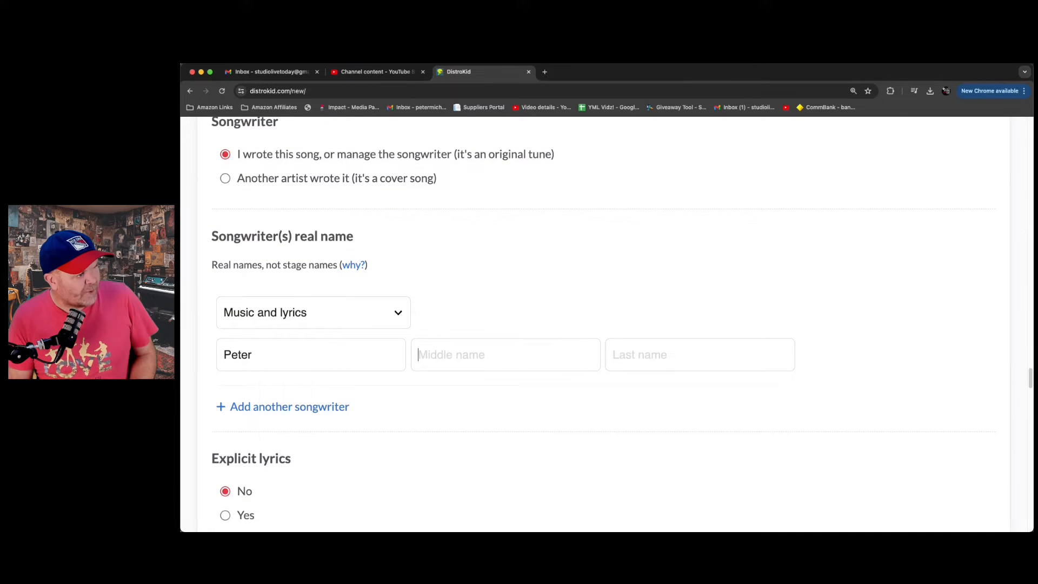
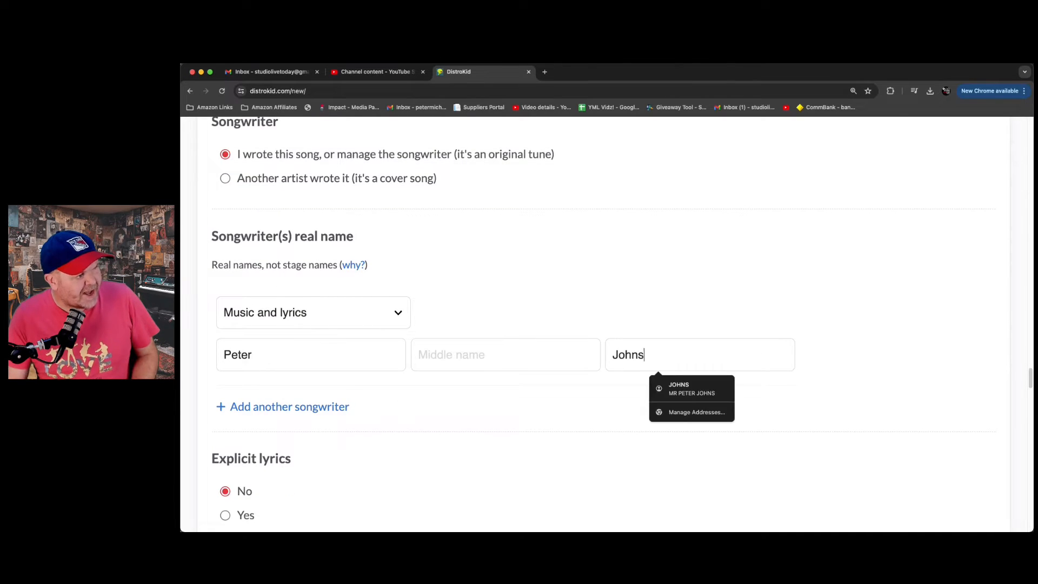
left_click(505, 282)
- Review the explicit lyrics, radio edit, instrumental, preview clip, track price and artist mapping settings
scroll(451, 287, "down", 2)
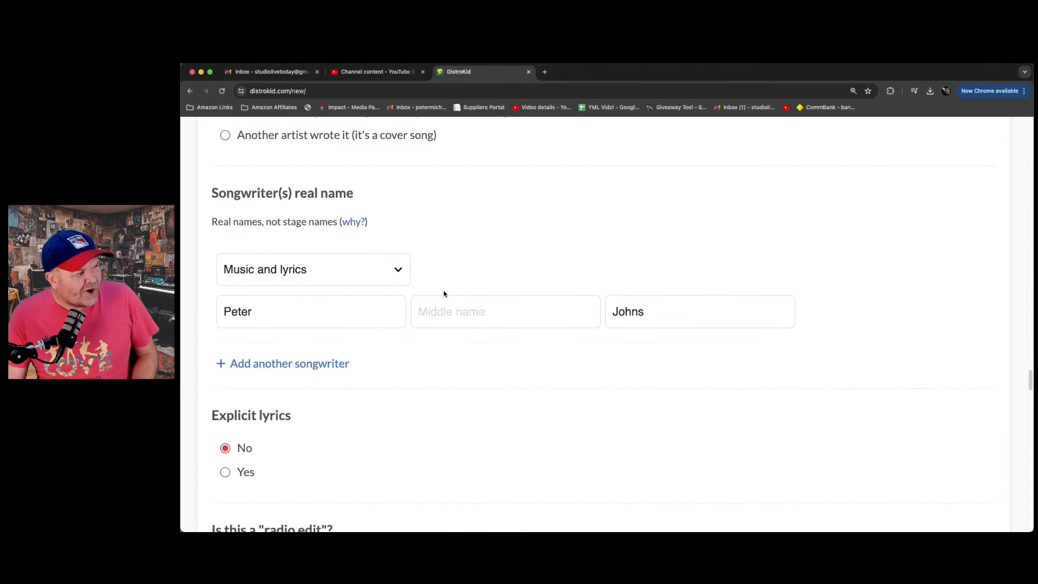
scroll(297, 357, "down", 3)
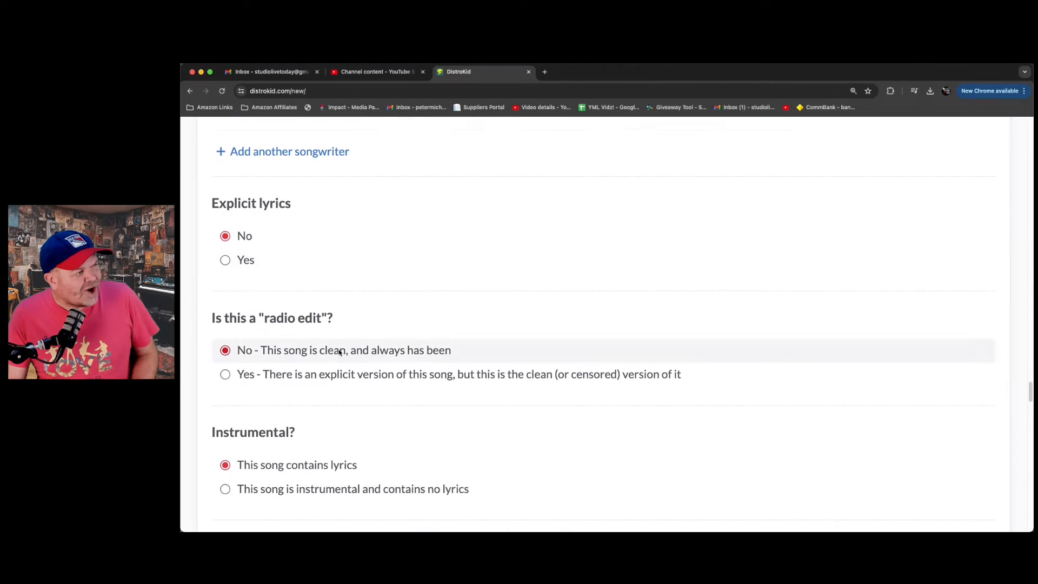
scroll(303, 346, "down", 3)
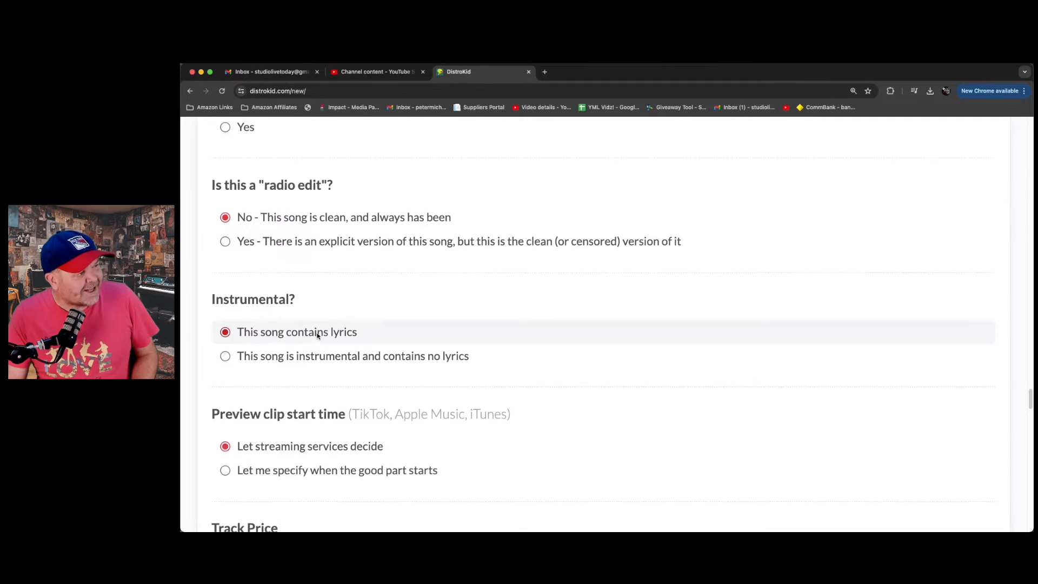
scroll(365, 325, "down", 4)
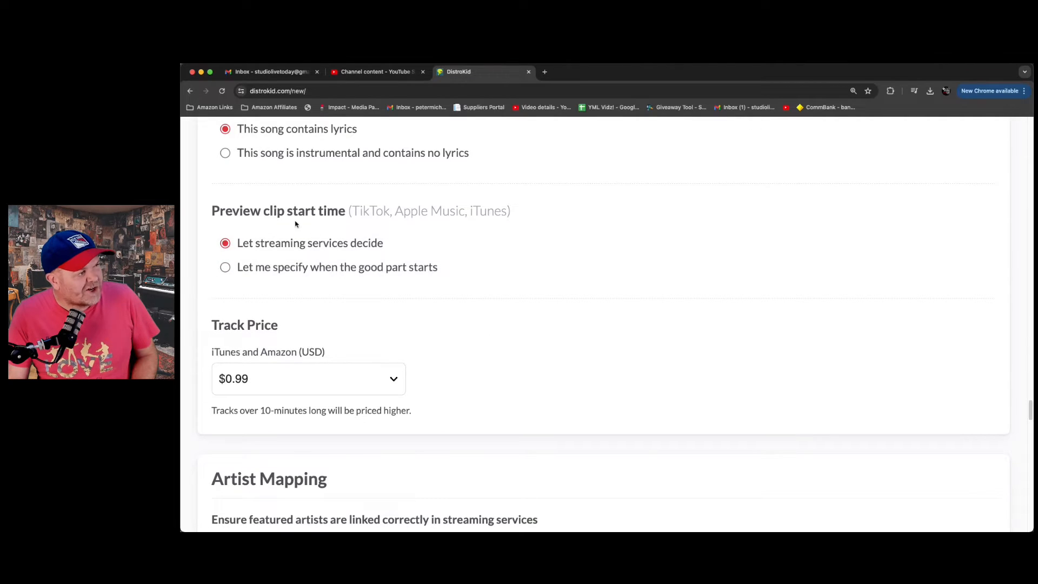
scroll(356, 212, "down", 2)
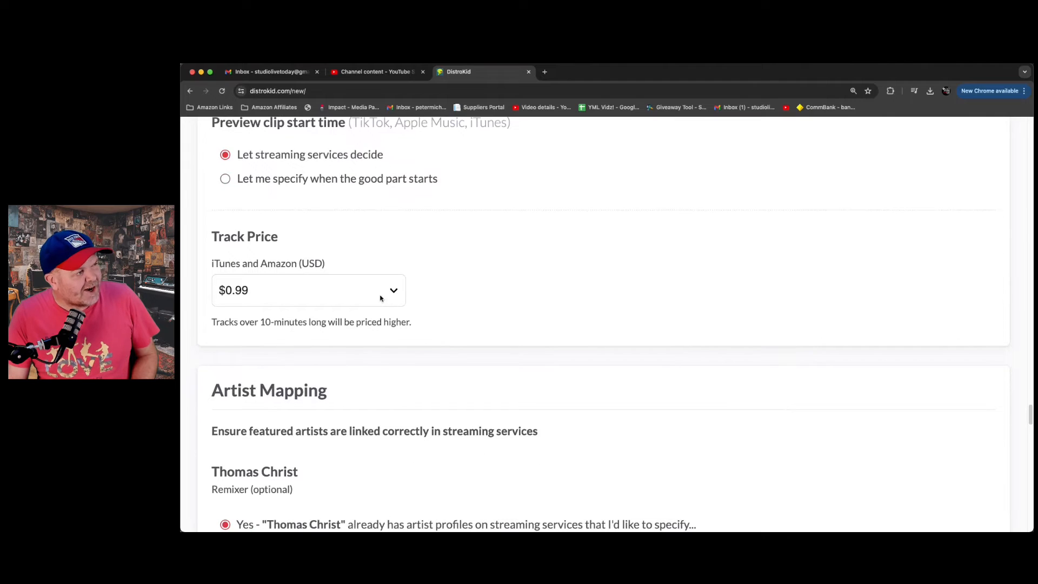
scroll(425, 238, "down", 2)
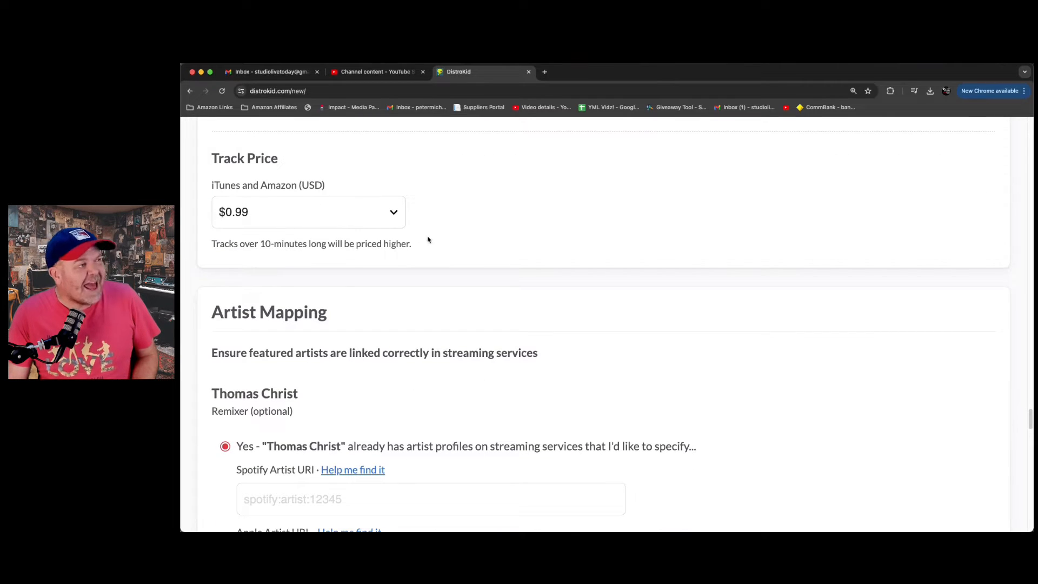
scroll(439, 233, "down", 5)
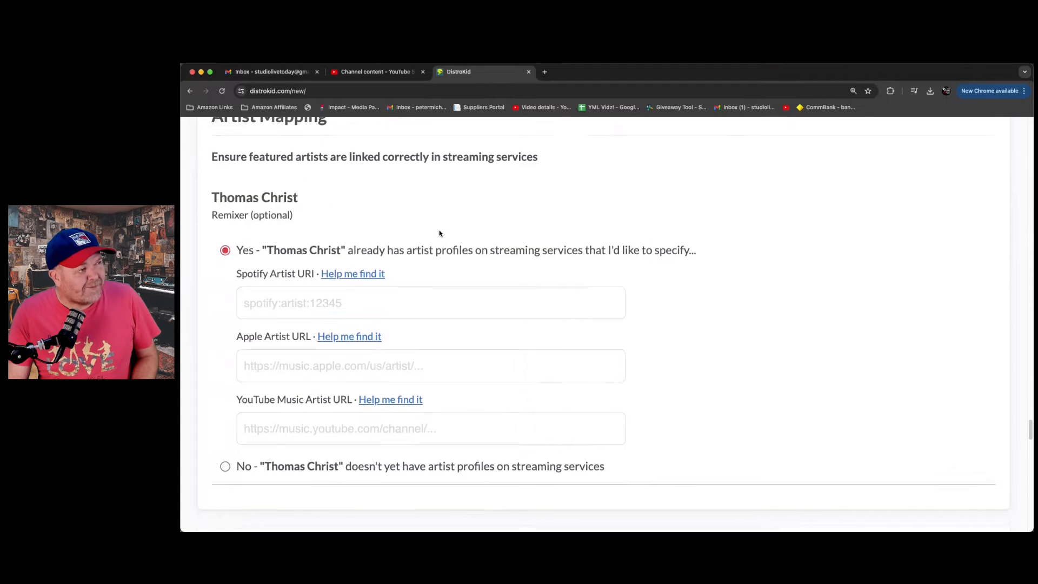
scroll(440, 232, "up", 1)
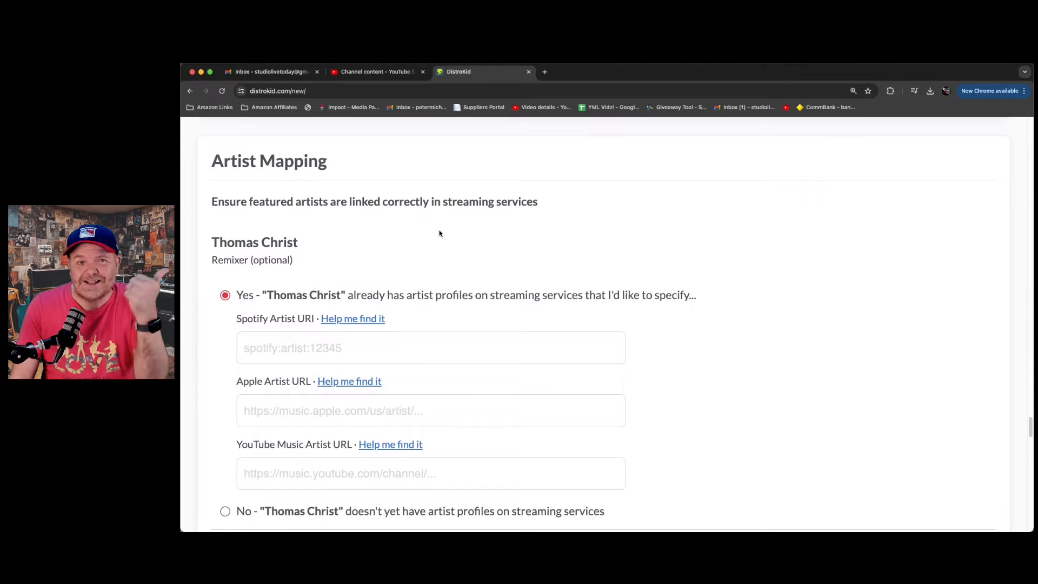
scroll(584, 236, "down", 1)
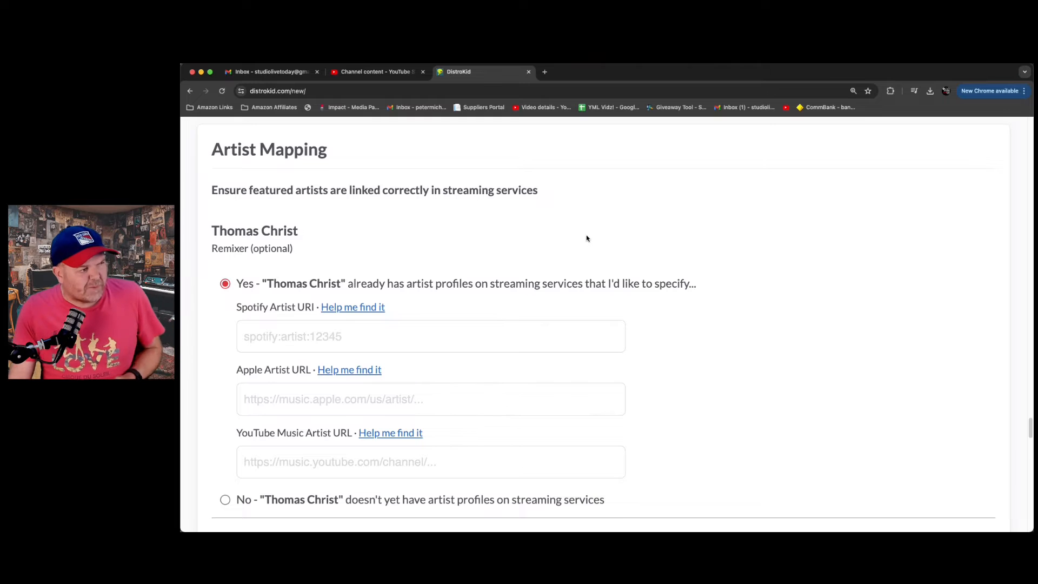
- Try the option stating the remixer has no streaming artist profiles, and return to specifying existing profiles
left_click(226, 499)
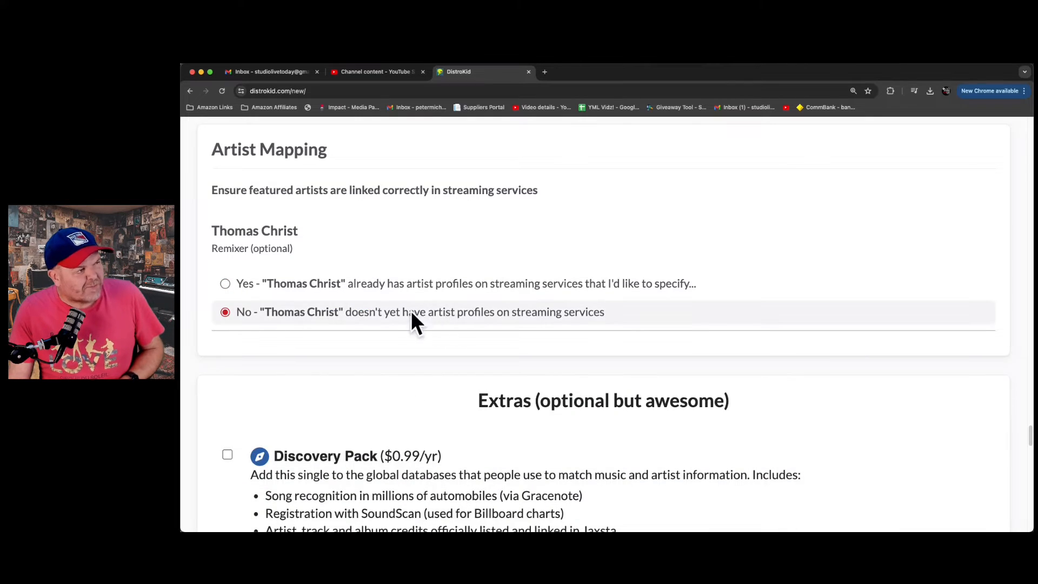
left_click(226, 284)
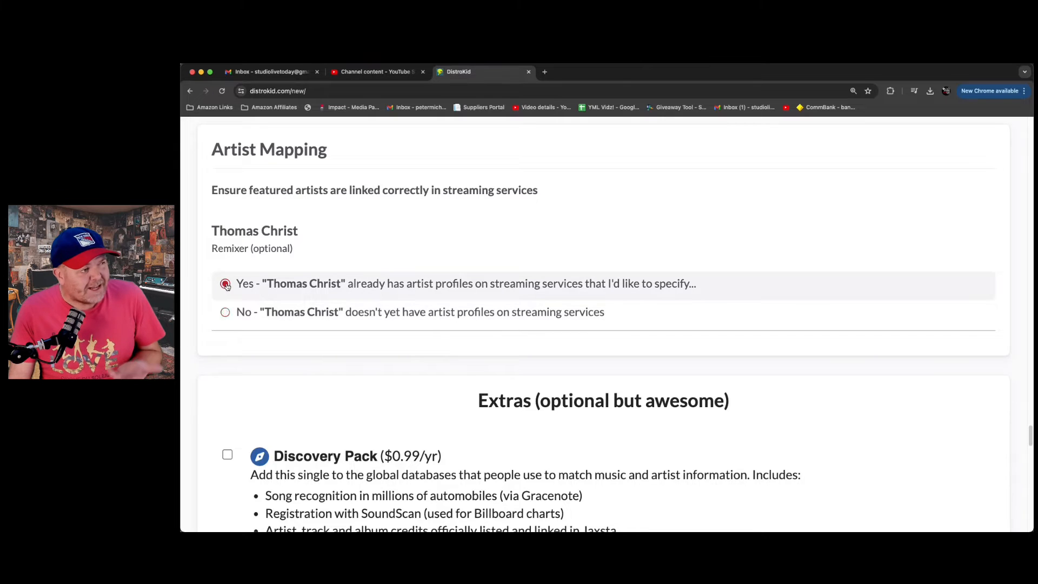
scroll(465, 220, "down", 1)
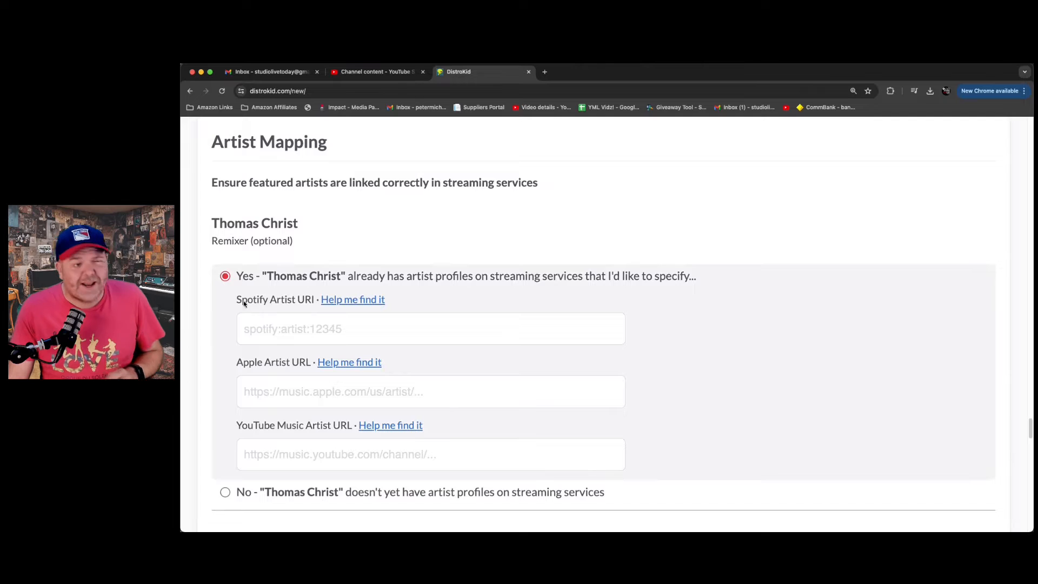
- Open the help article for the remixer's Spotify Artist URI and read how to find it
left_click(311, 330)
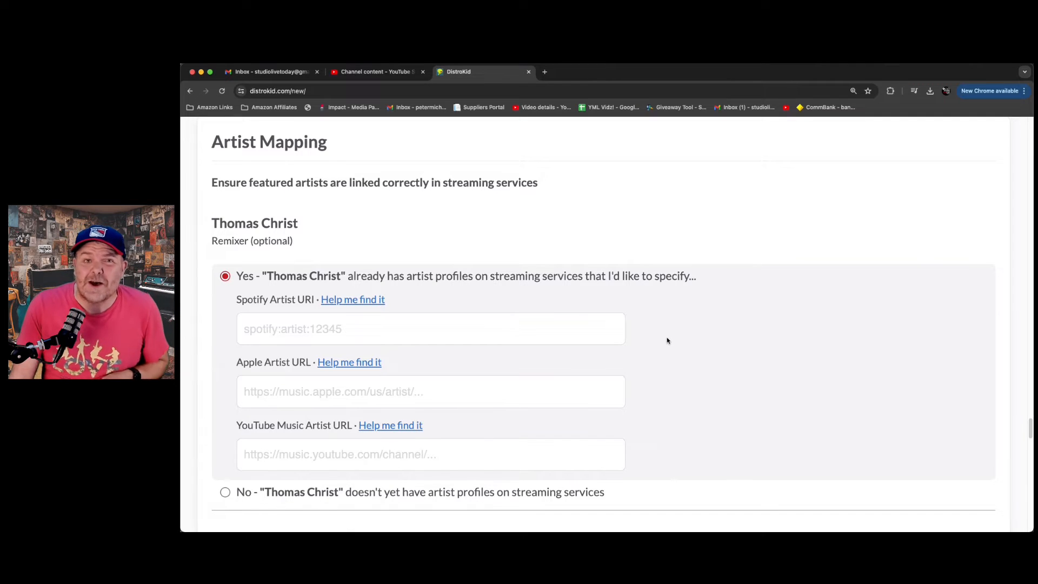
left_click(358, 300)
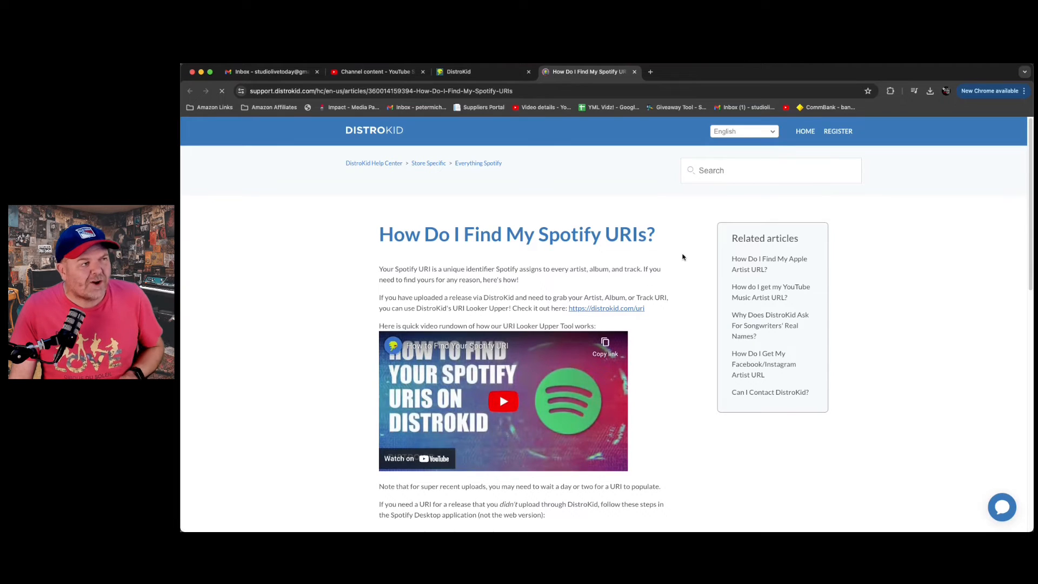
scroll(682, 256, "down", 3)
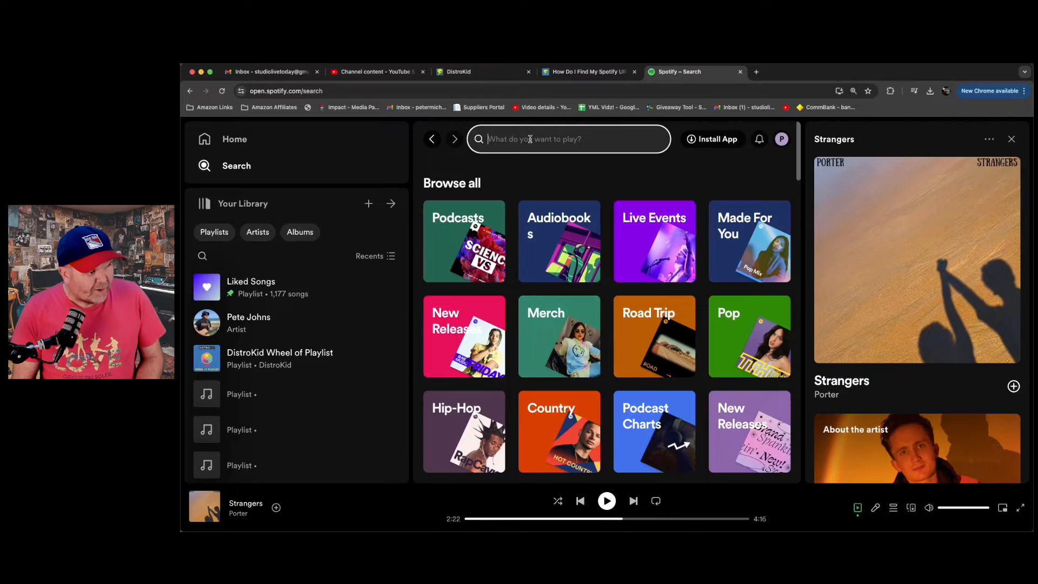
- Search the Spotify web player for the remixer's name and look through the artist results
type("thomas chr")
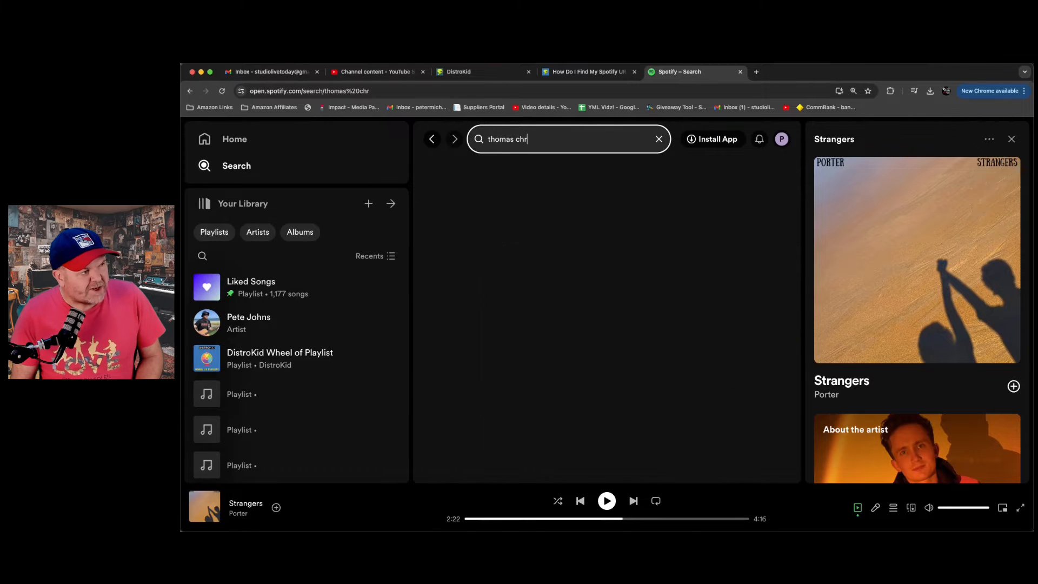
type("ist")
scroll(564, 304, "down", 8)
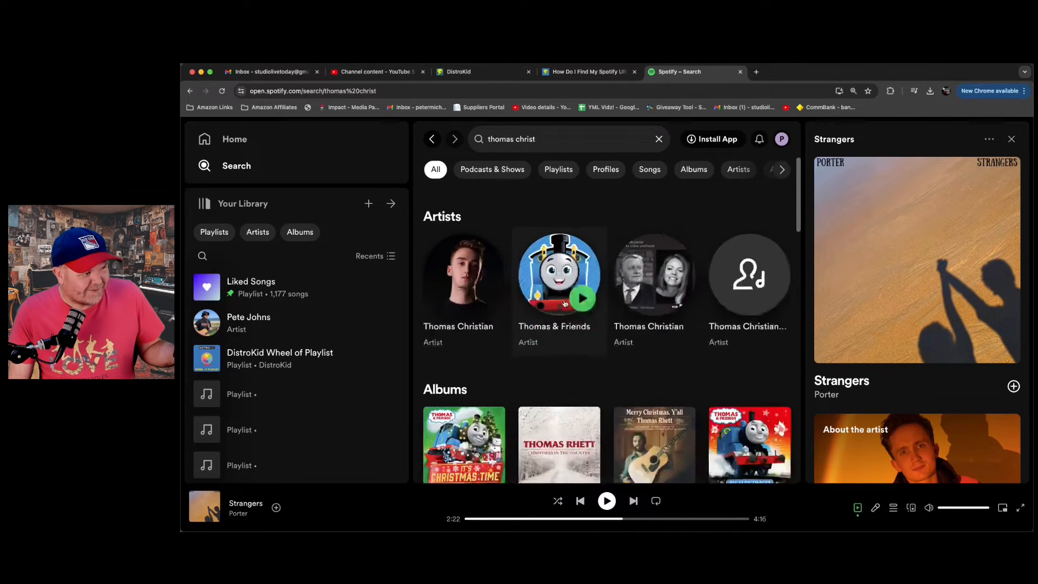
scroll(564, 304, "up", 1)
scroll(564, 304, "up", 6)
- Refine the Spotify search to the remixer's name in quotes plus "creator", and open the remixer's artist page
left_click(547, 136)
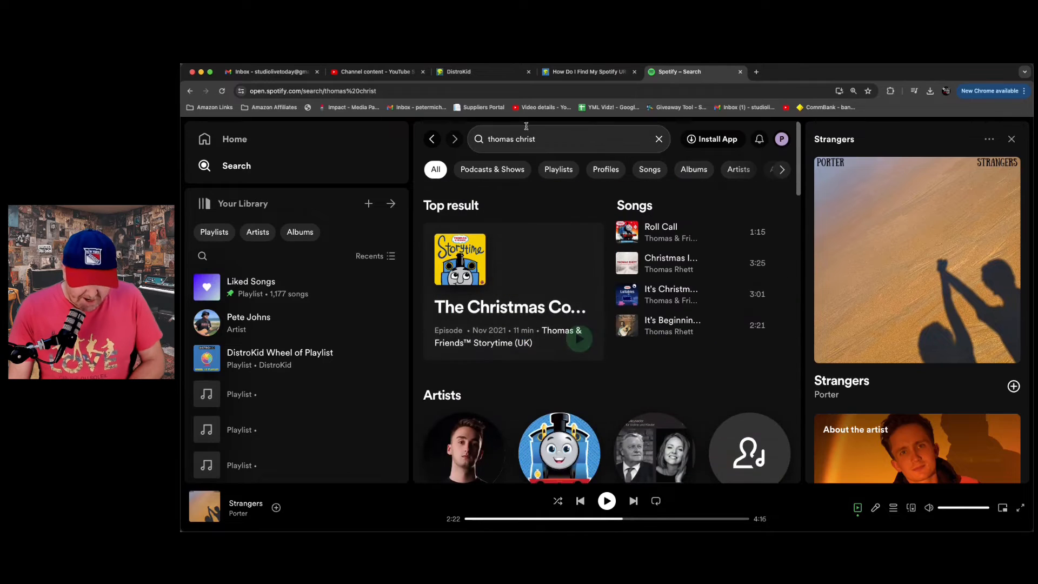
type("\"")
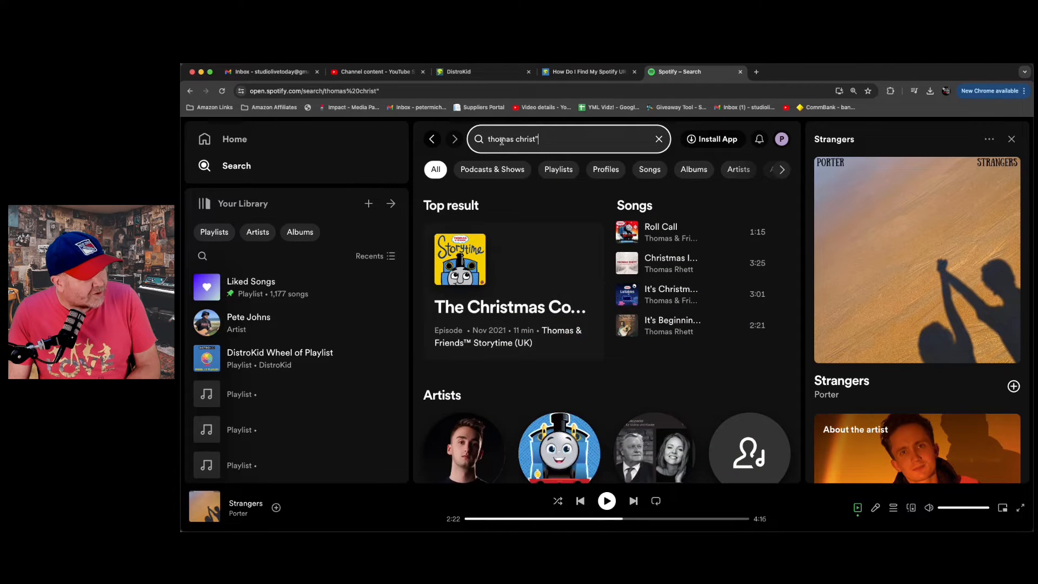
left_click(487, 139)
type("\"")
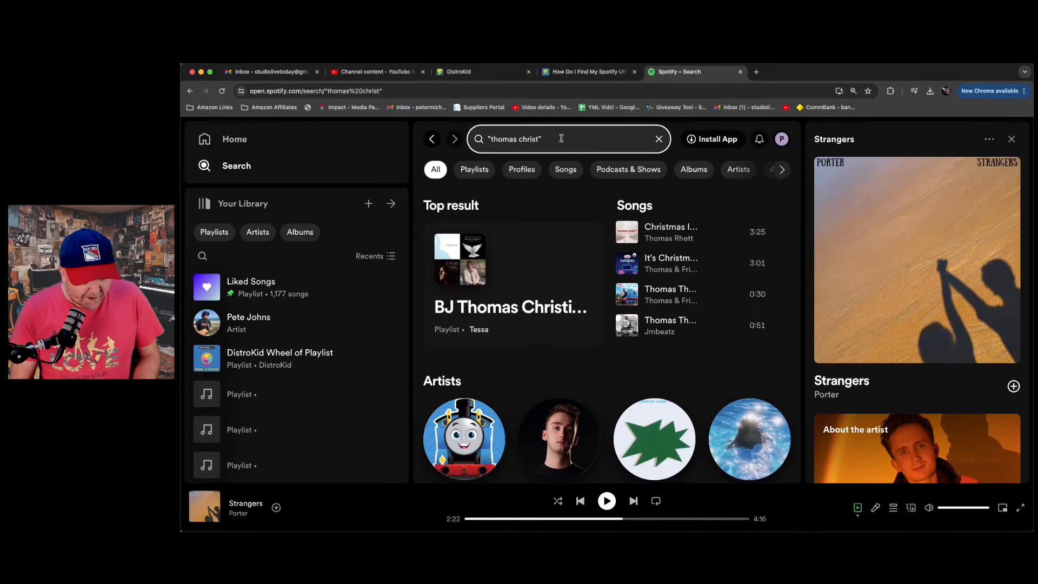
type(" cr")
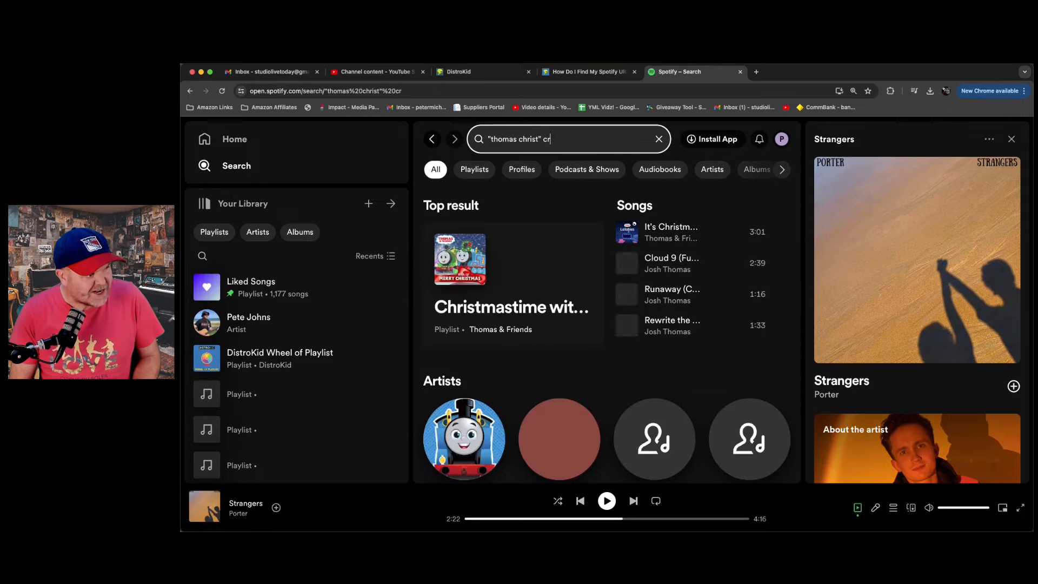
type("eator")
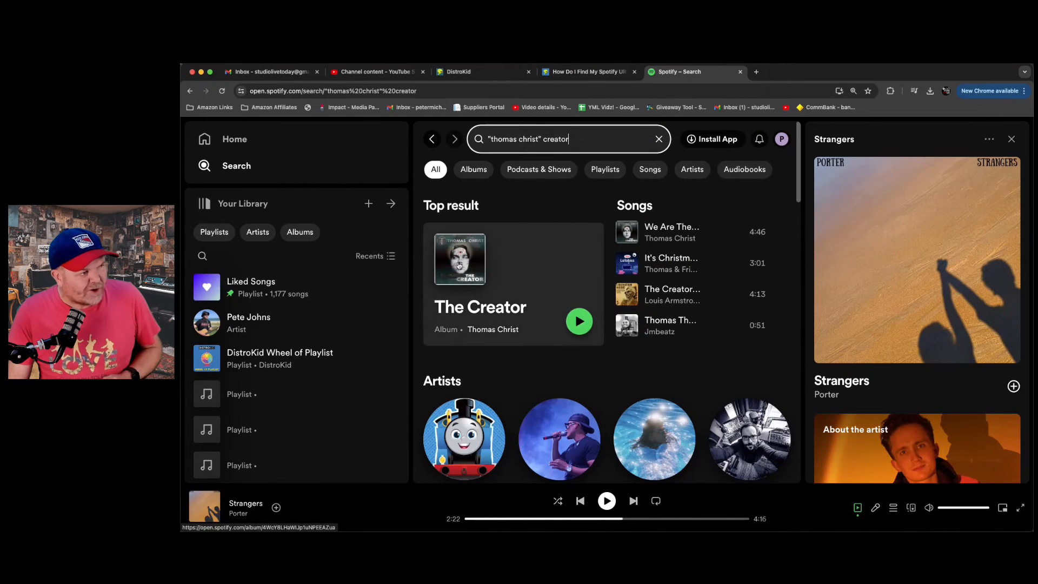
left_click(502, 331)
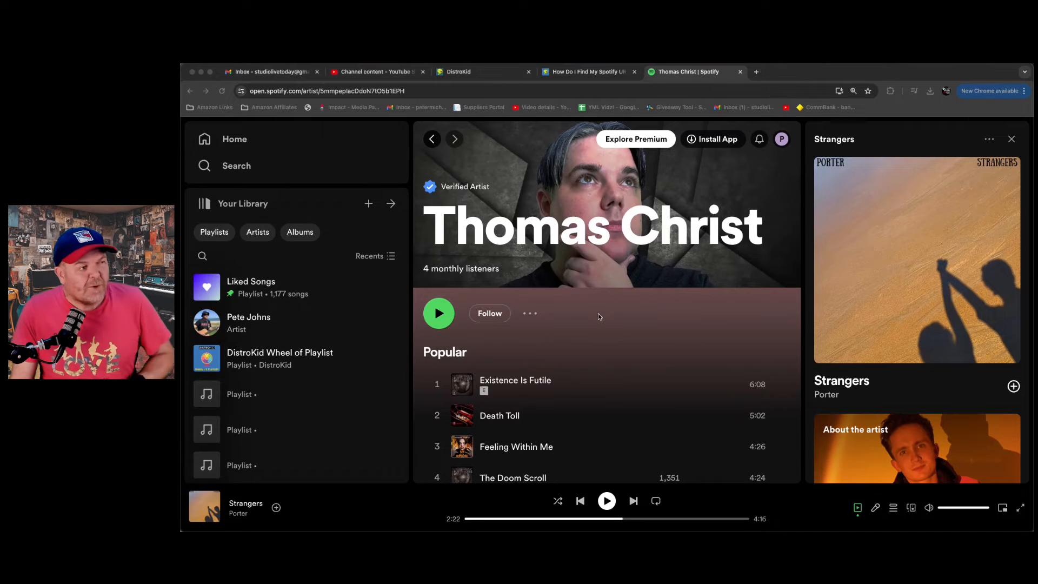
- Copy the remixer's Spotify URI from the artist page and paste it as the Spotify Artist URI in DistroKid
left_click(529, 313)
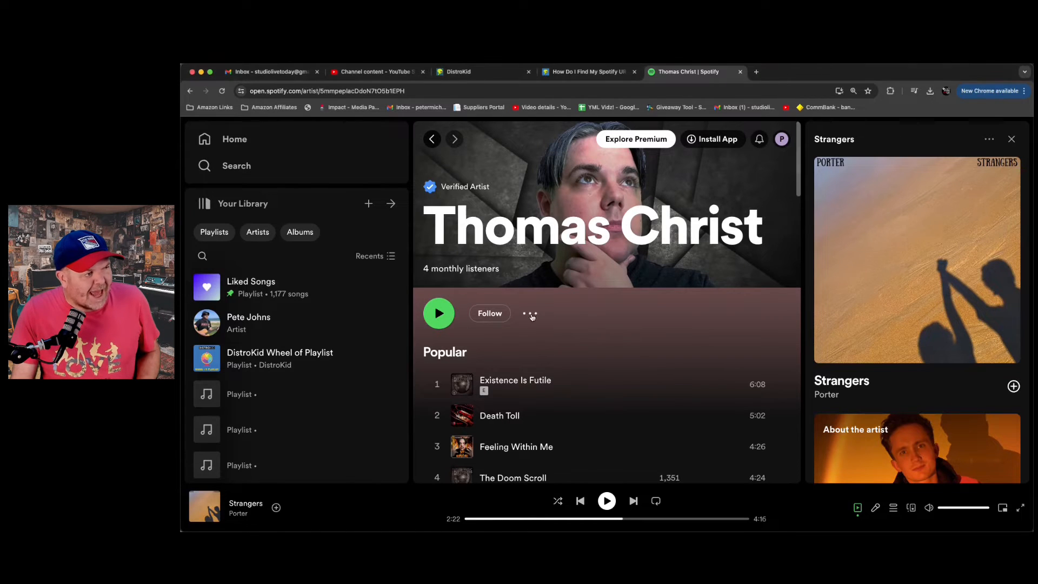
mouse_move(604, 414)
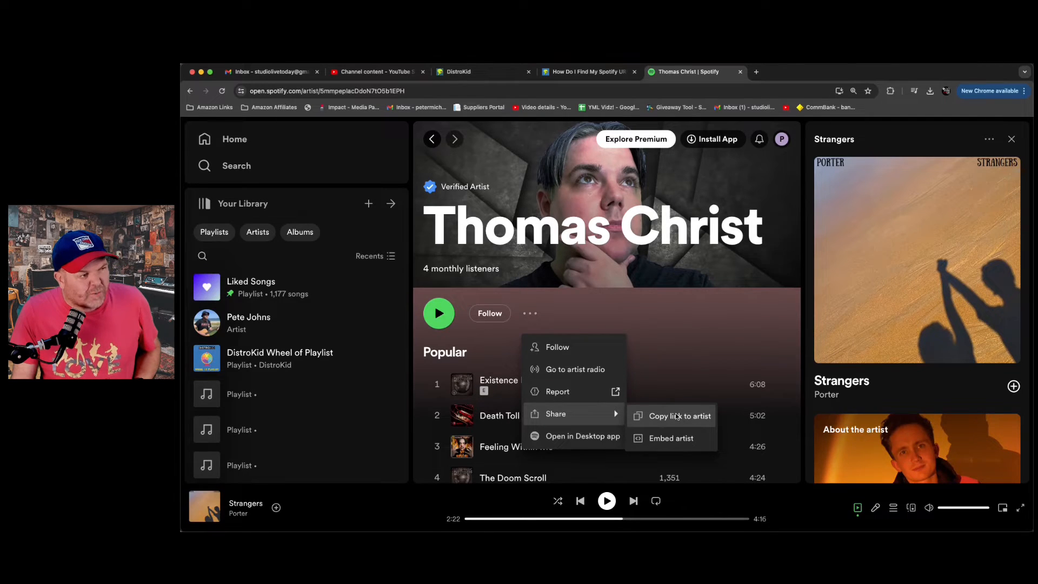
key("alt")
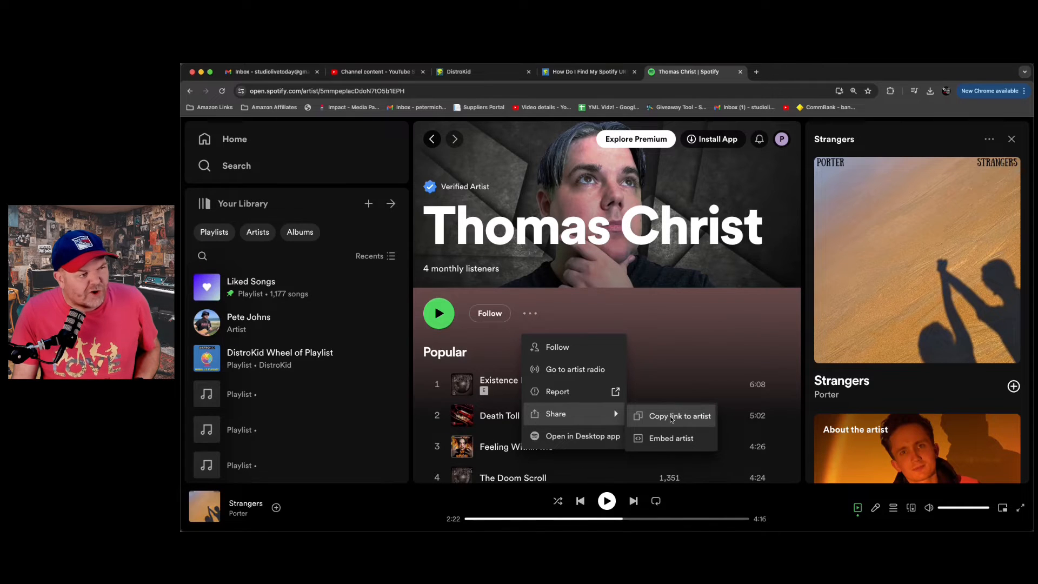
key("alt")
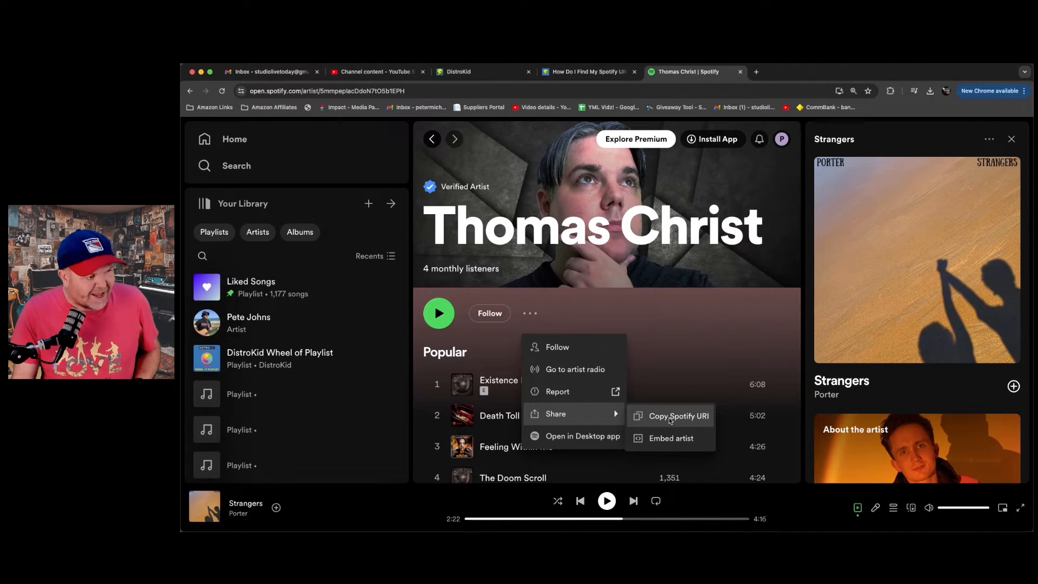
left_click(672, 421)
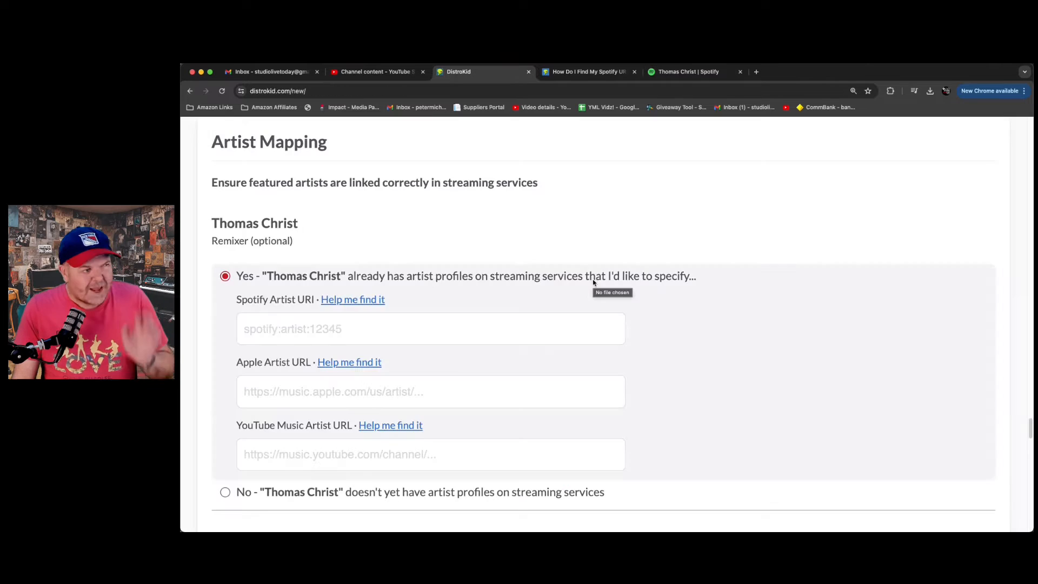
left_click(409, 324)
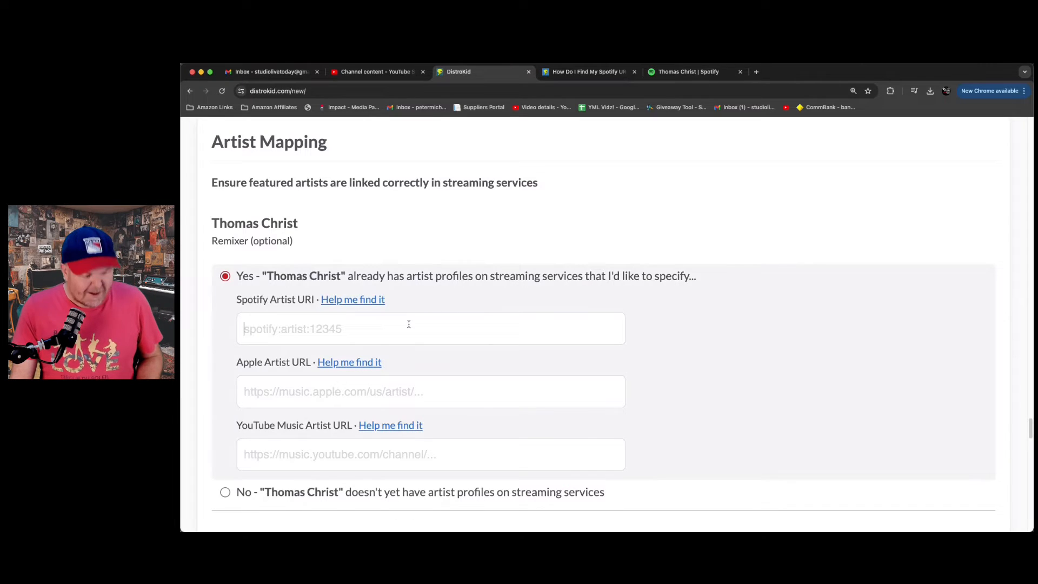
type("spotify:artist:5mmpeplacDdoN7tO5b1EPH")
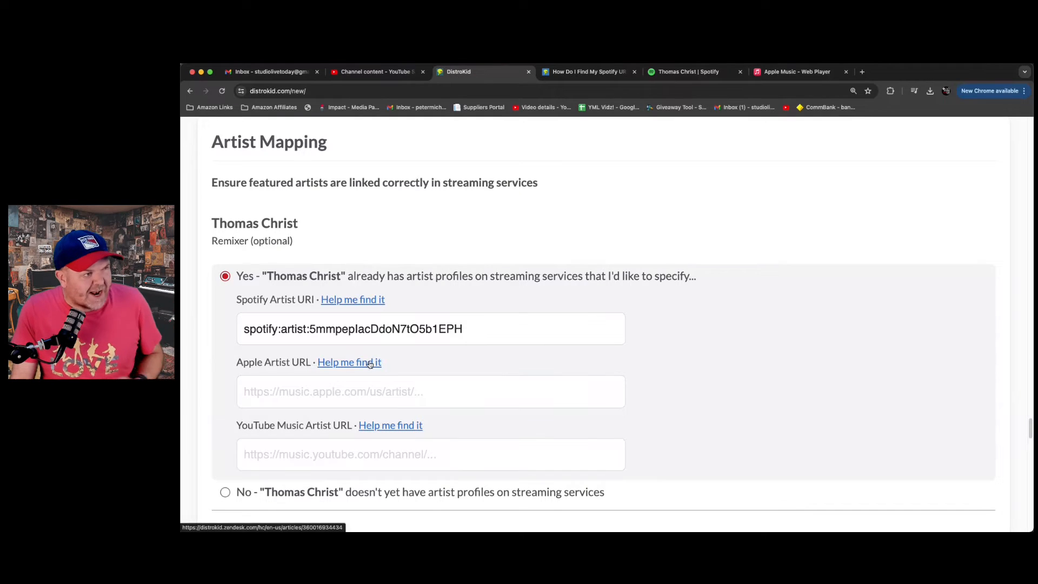
- Copy the link to the remixer's Apple Music artist page and paste it as the Apple Artist URL in DistroKid
left_click(793, 73)
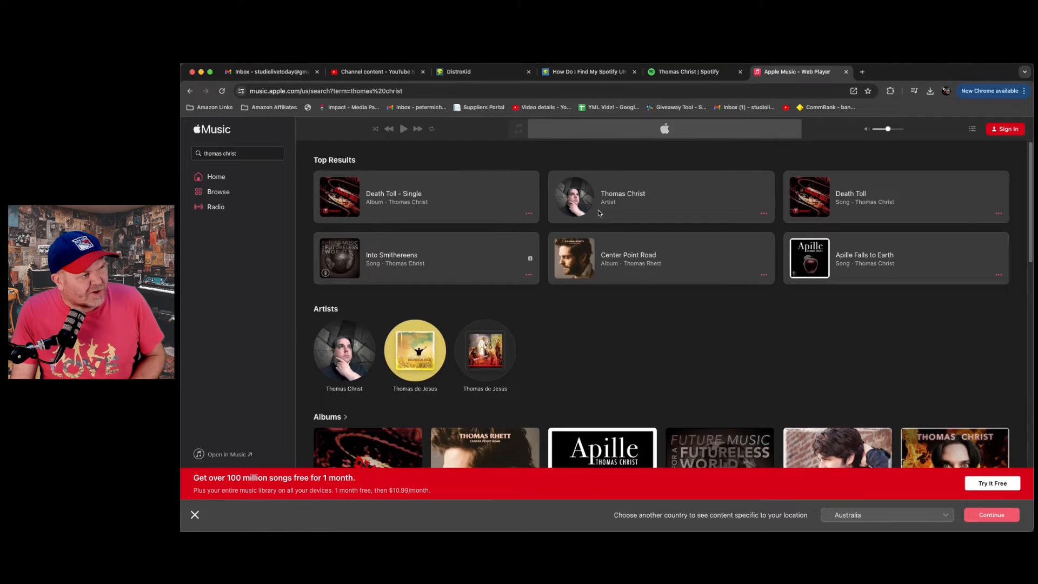
left_click(622, 195)
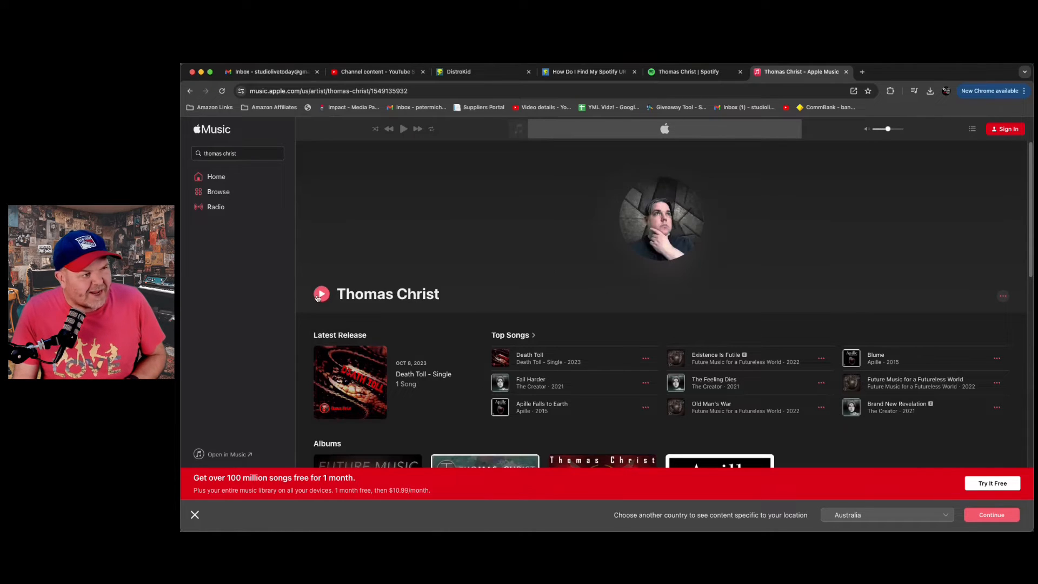
left_click(1003, 298)
mouse_move(978, 318)
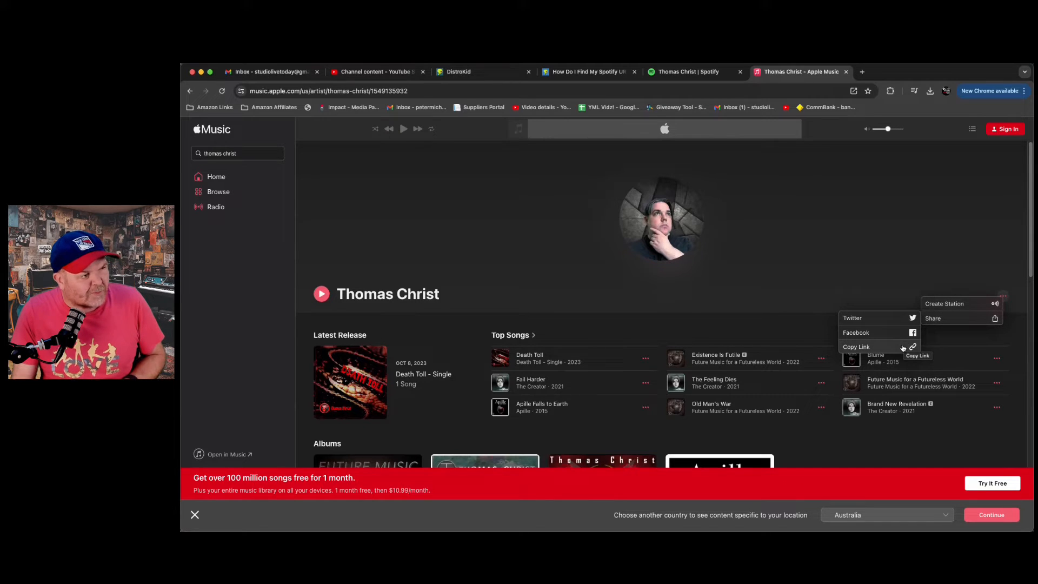
left_click(902, 347)
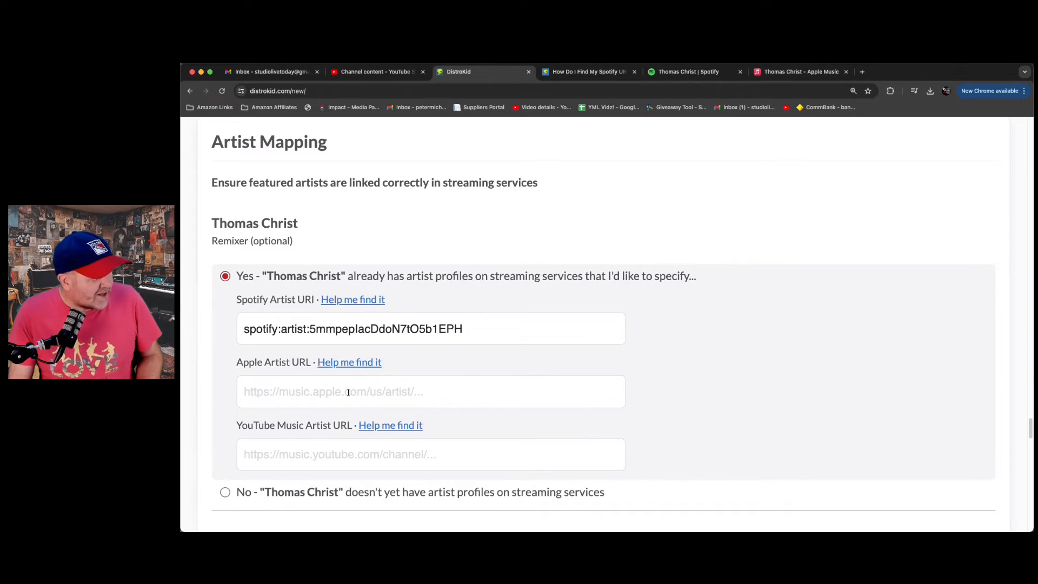
key("super+v")
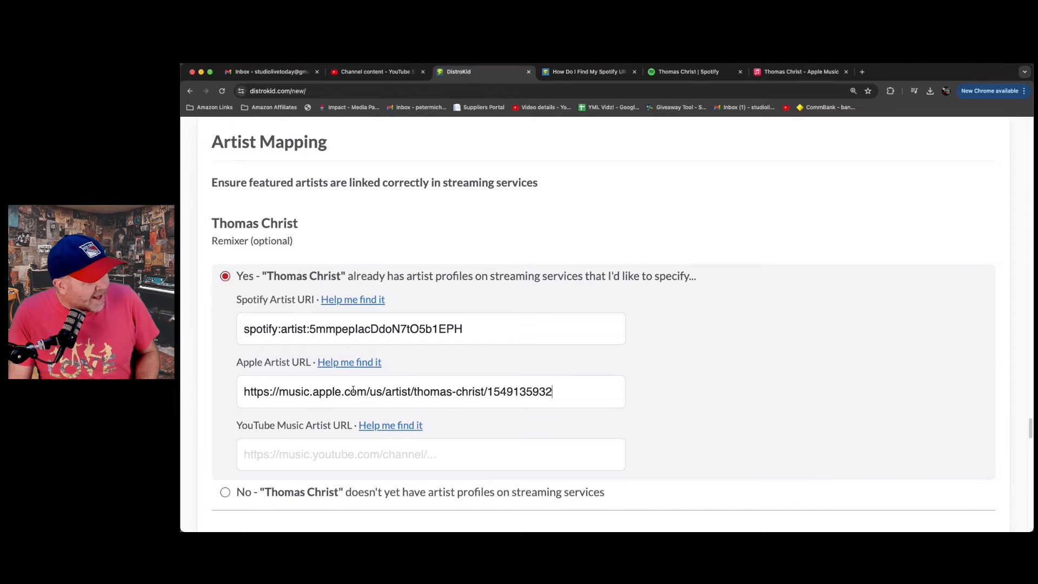
key("super+z")
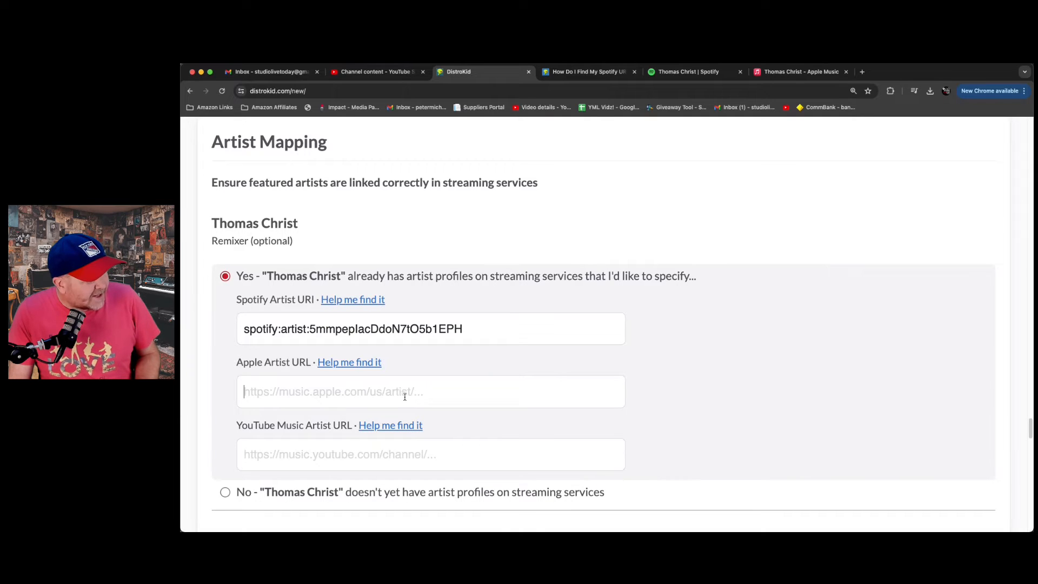
key("super+v")
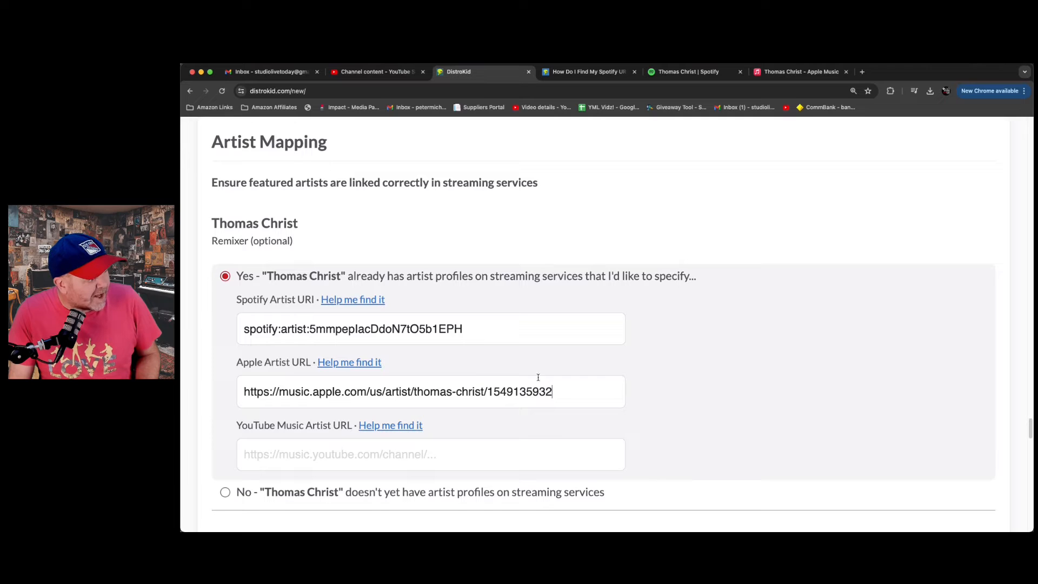
- Clear the Spotify Artist URI and paste the remixer's Spotify URI in again
left_click_drag(465, 327, 250, 326)
key("super+c")
key("BackSpace")
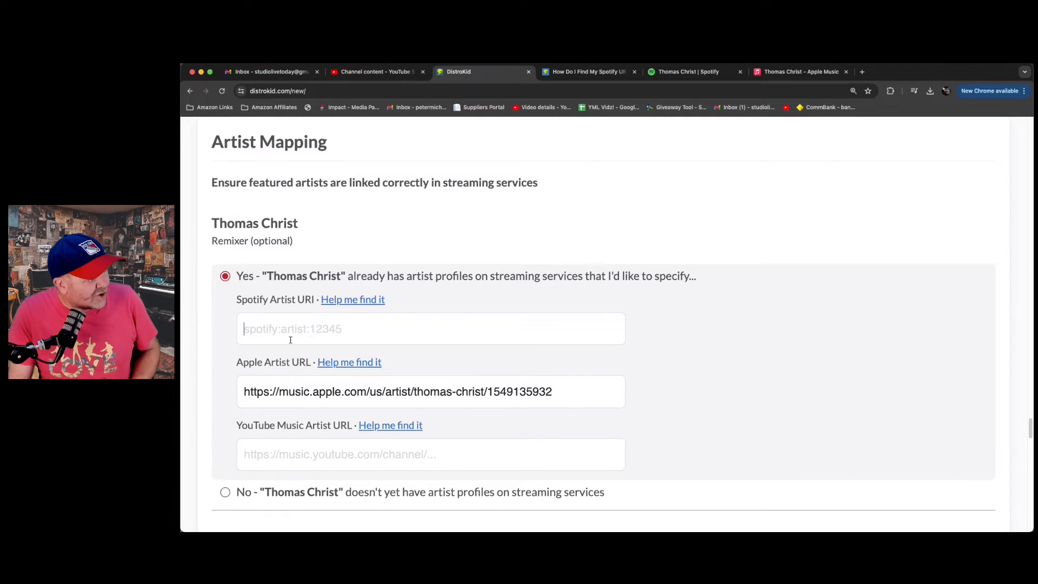
key("super+v")
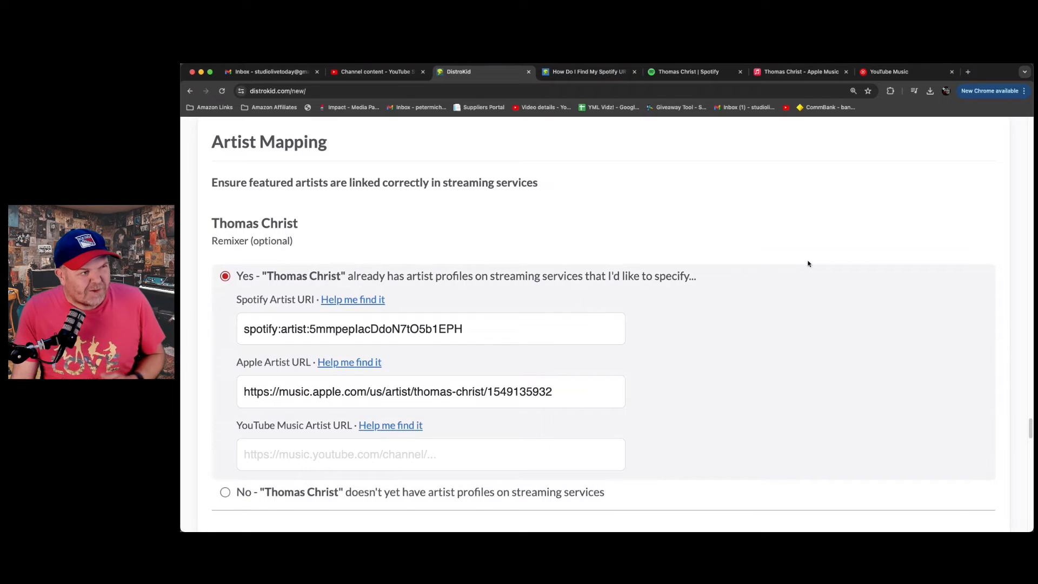
- Switch to YouTube Music, search for the remixer's name and open the matching artist page
left_click(896, 71)
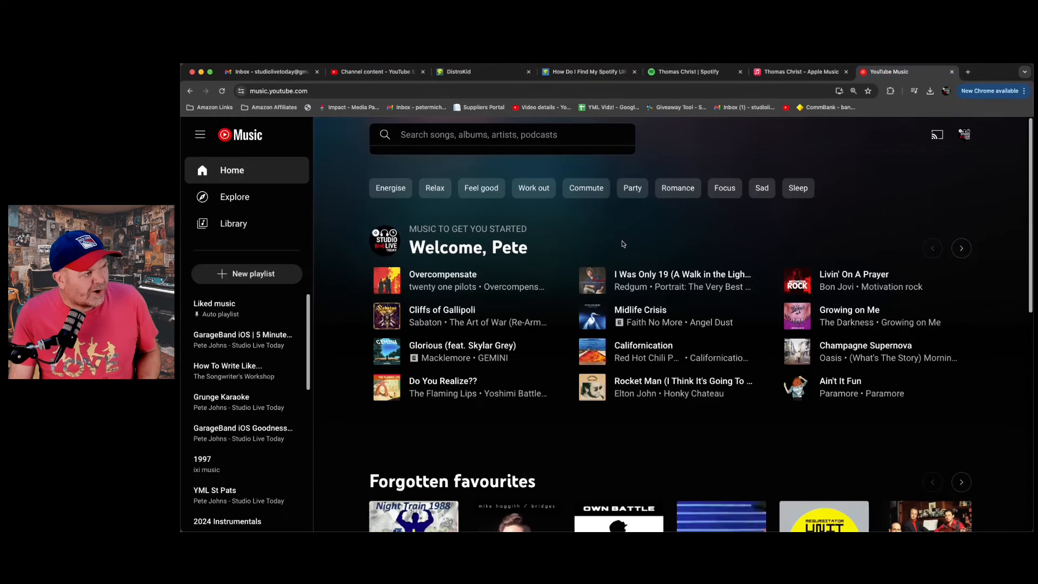
type("thoams christ")
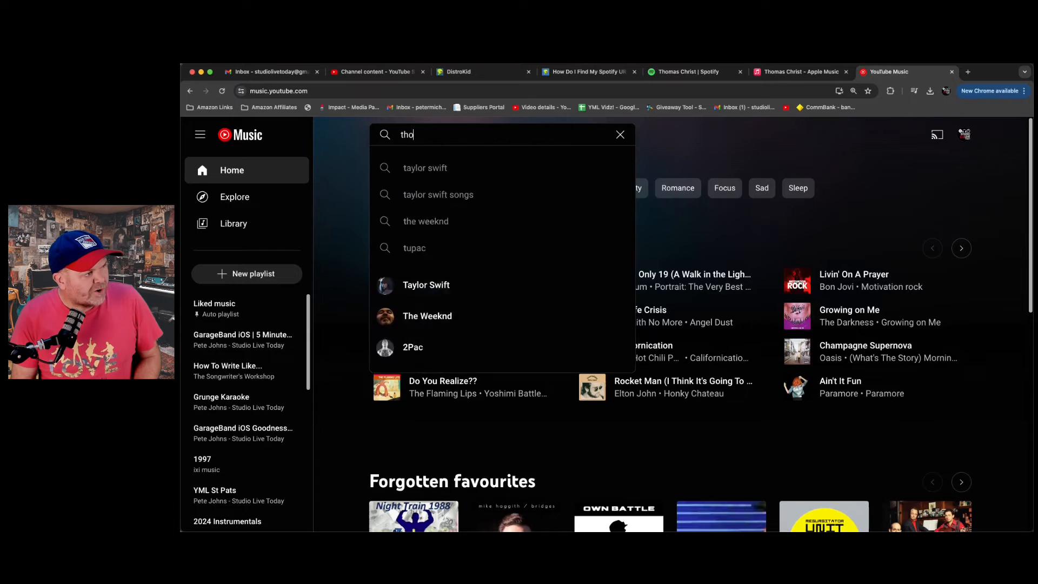
key("Return")
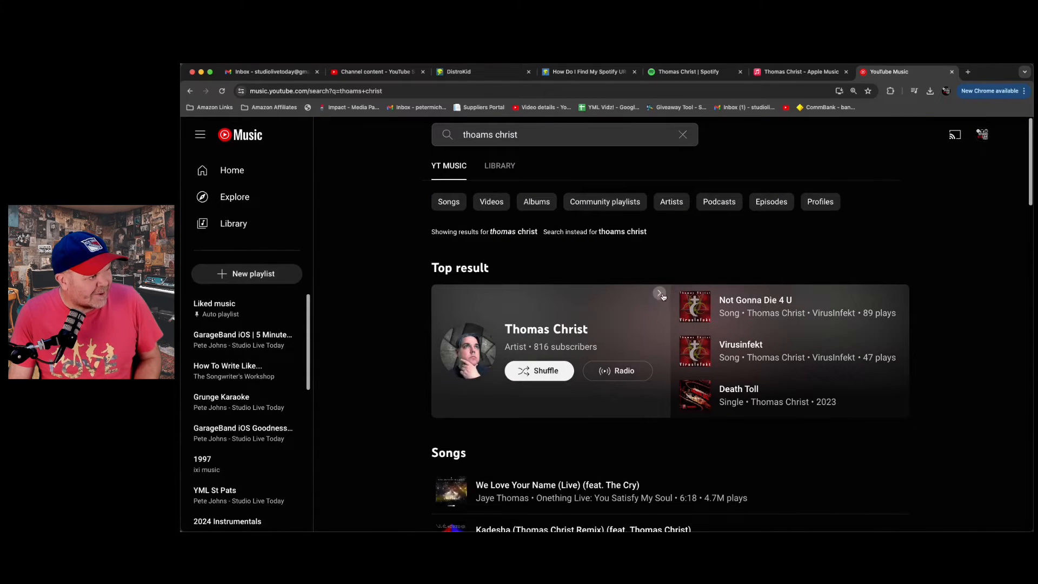
left_click(539, 330)
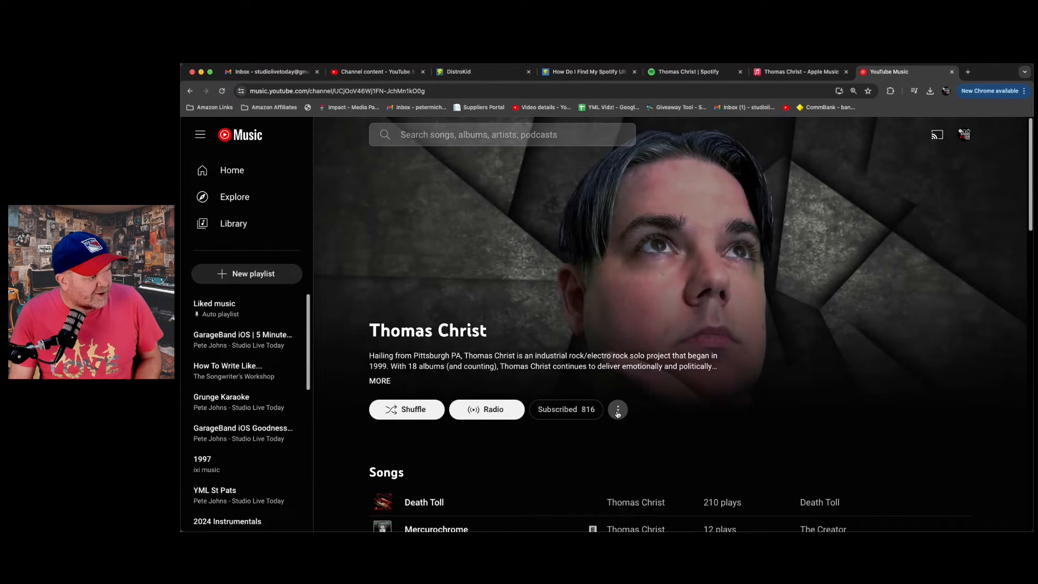
- Copy the share link of the remixer's YouTube Music page and paste it as the YouTube Music Artist URL in DistroKid
left_click(618, 412)
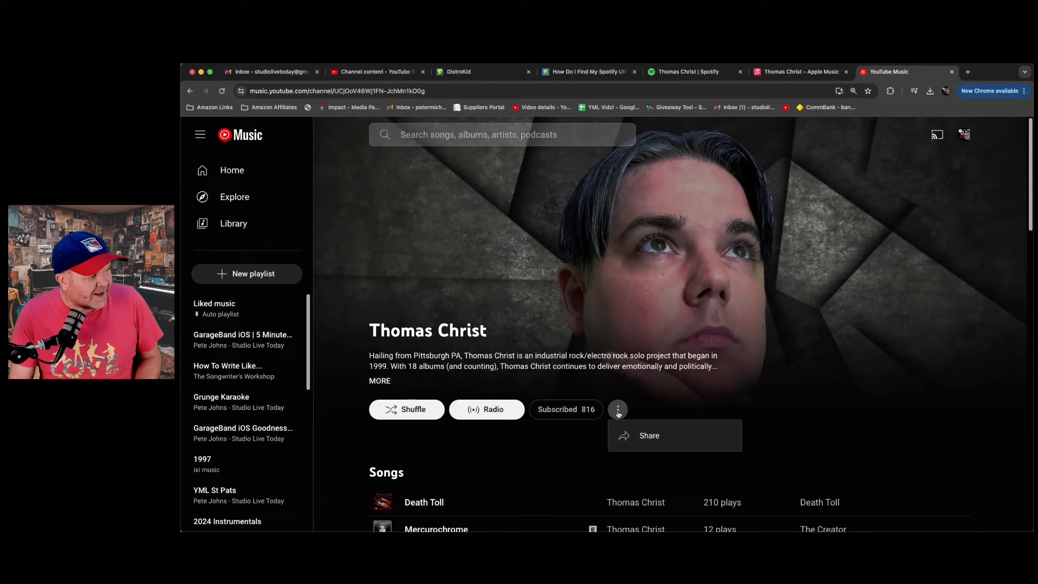
left_click(642, 435)
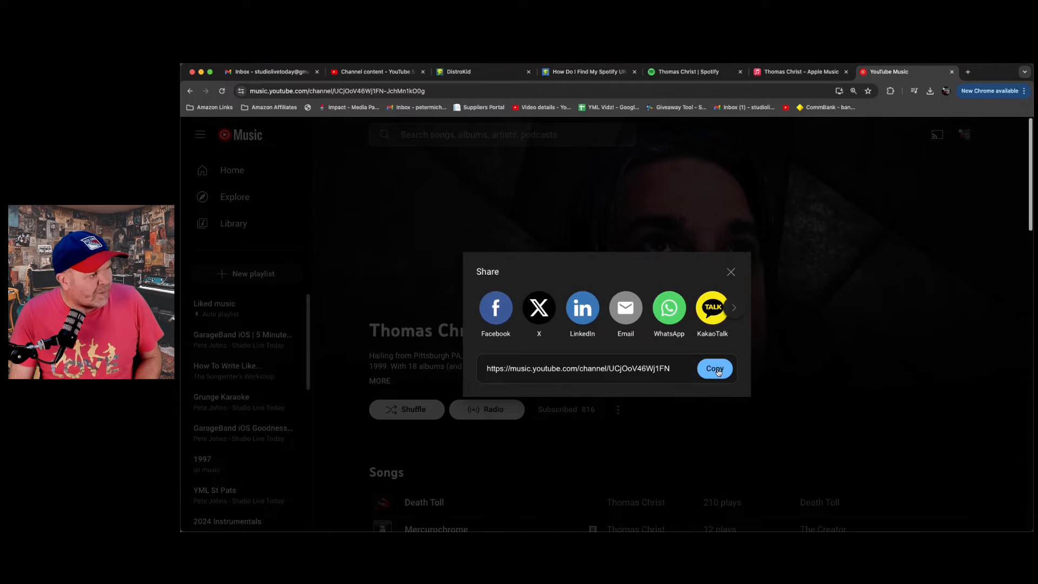
left_click(716, 370)
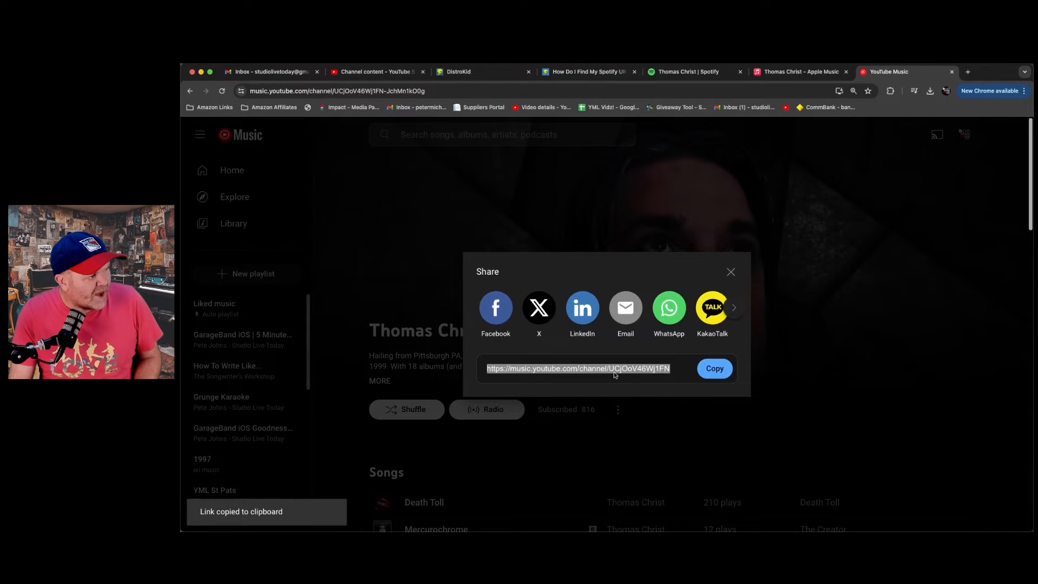
left_click(458, 72)
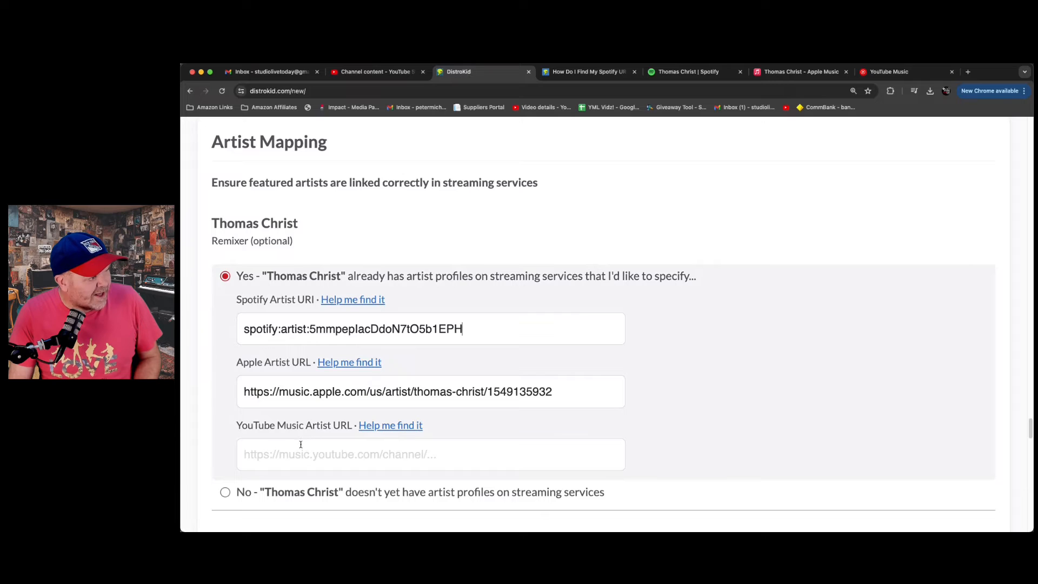
left_click(309, 452)
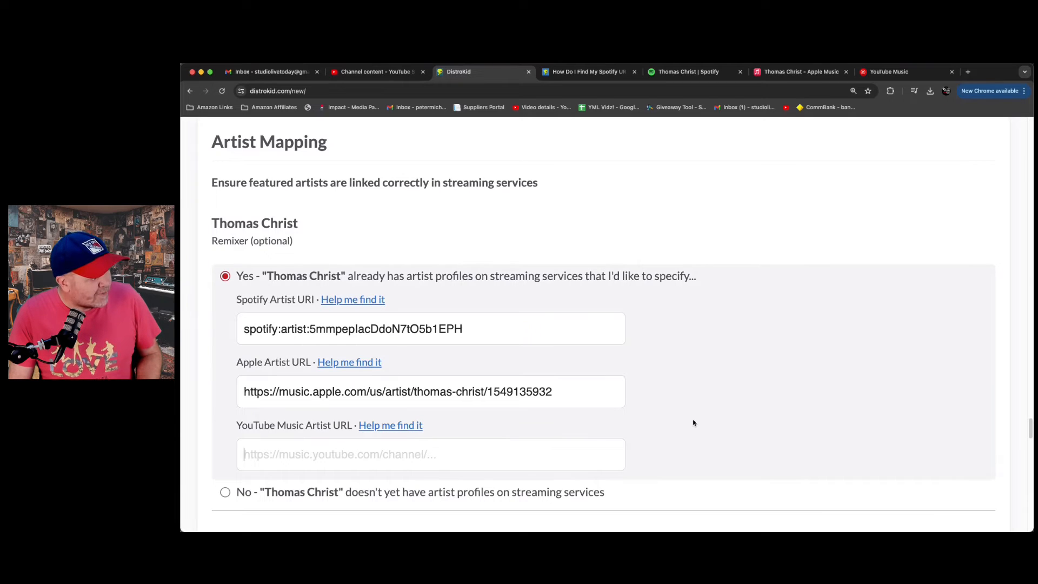
key("super+v")
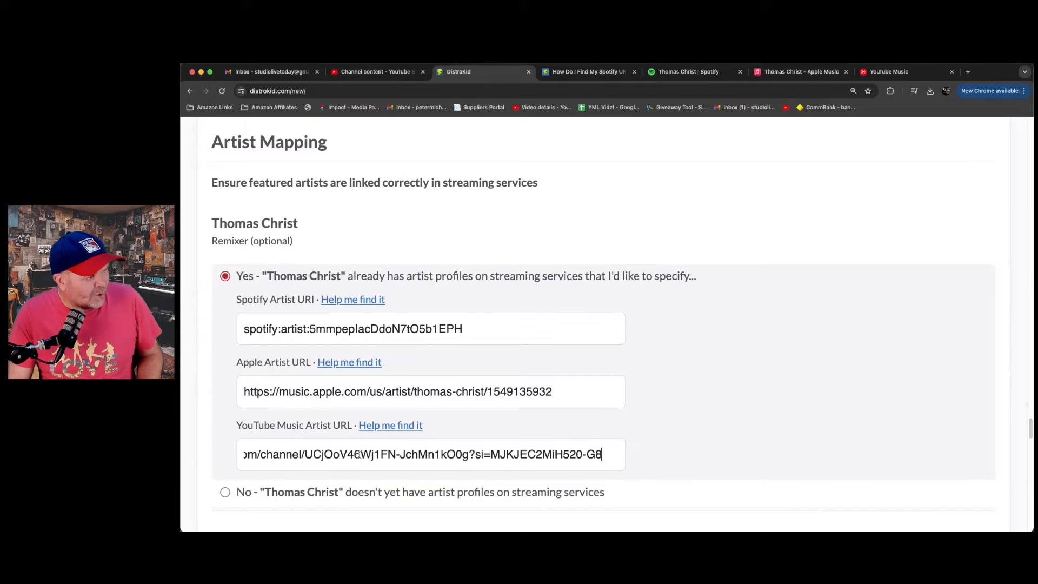
left_click_drag(358, 454, 243, 454)
left_click(732, 413)
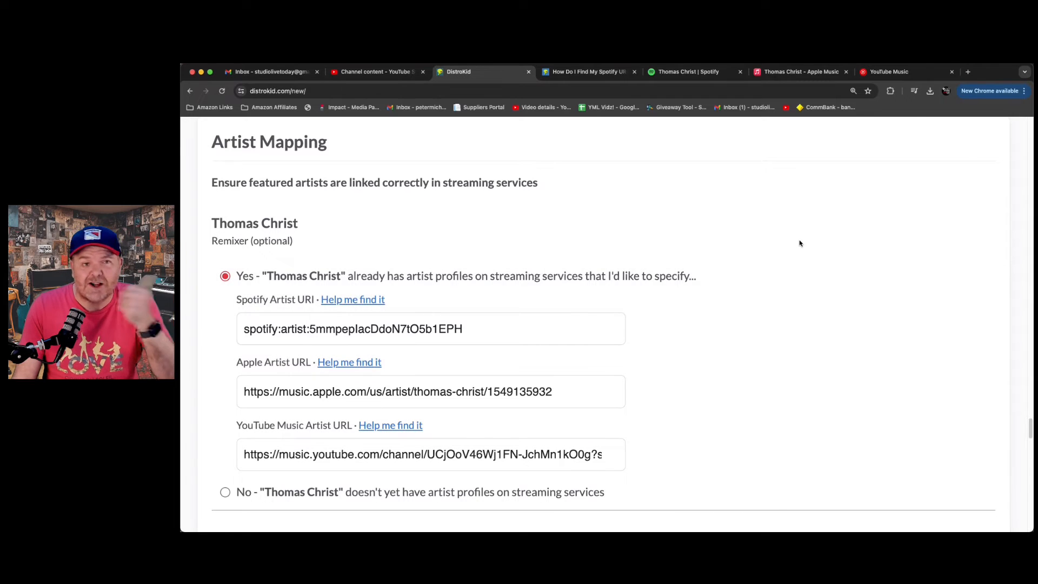
- Leave all optional paid extras off, accept every mandatory checkbox and continue with the release
scroll(704, 238, "up", 1)
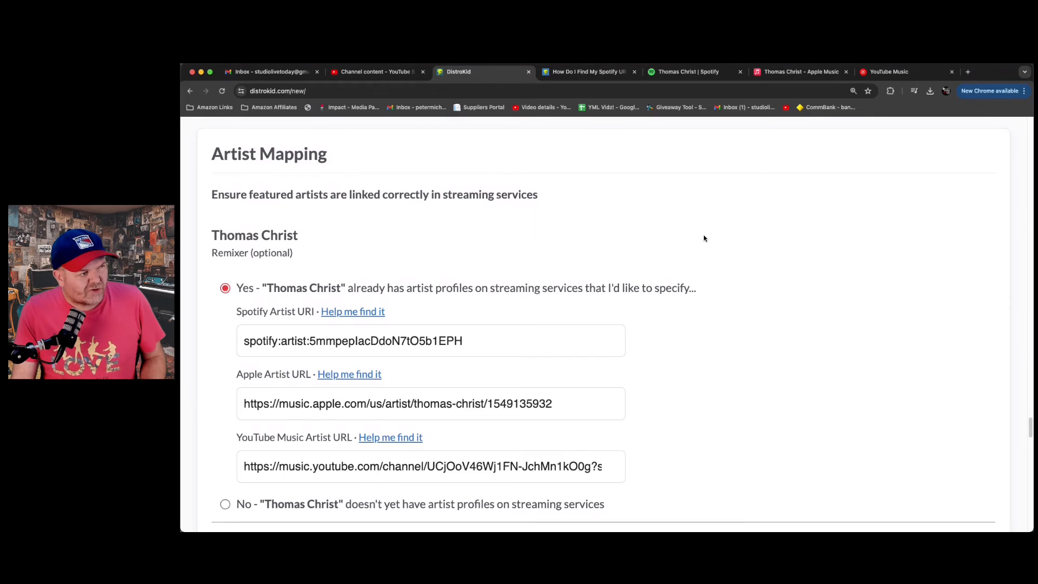
scroll(704, 238, "down", 10)
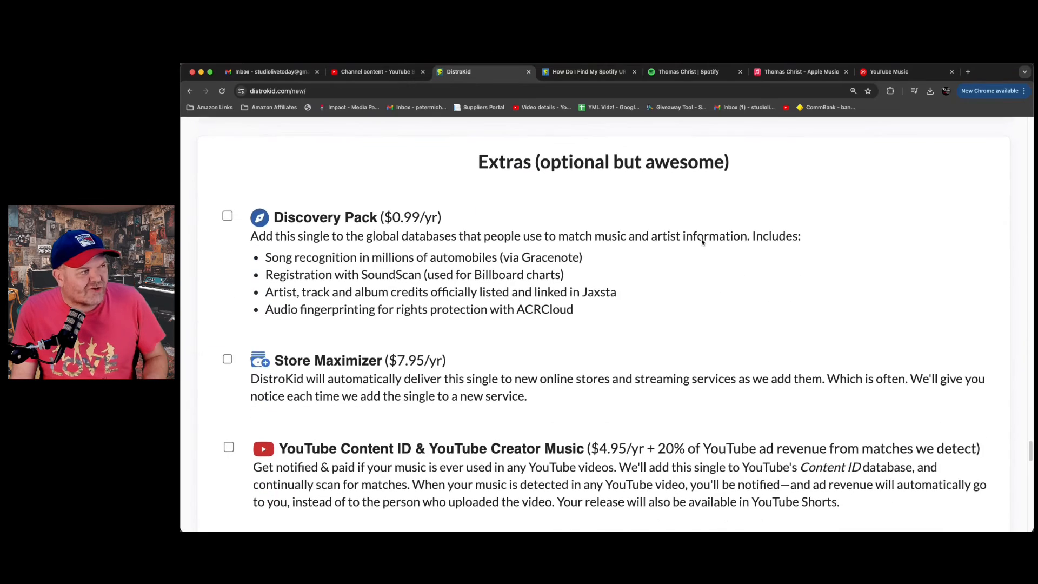
scroll(701, 242, "down", 1)
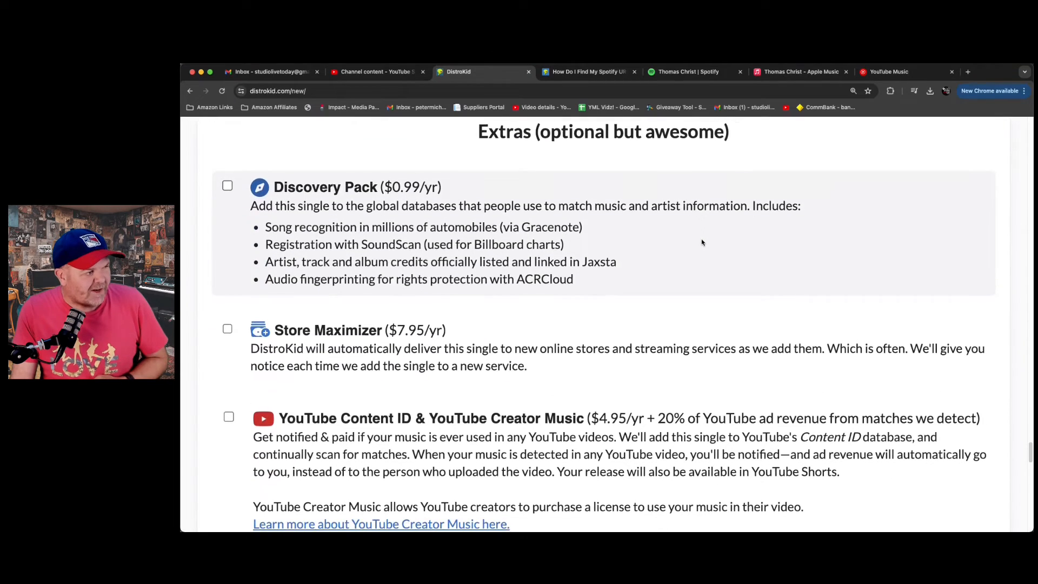
scroll(701, 241, "down", 3)
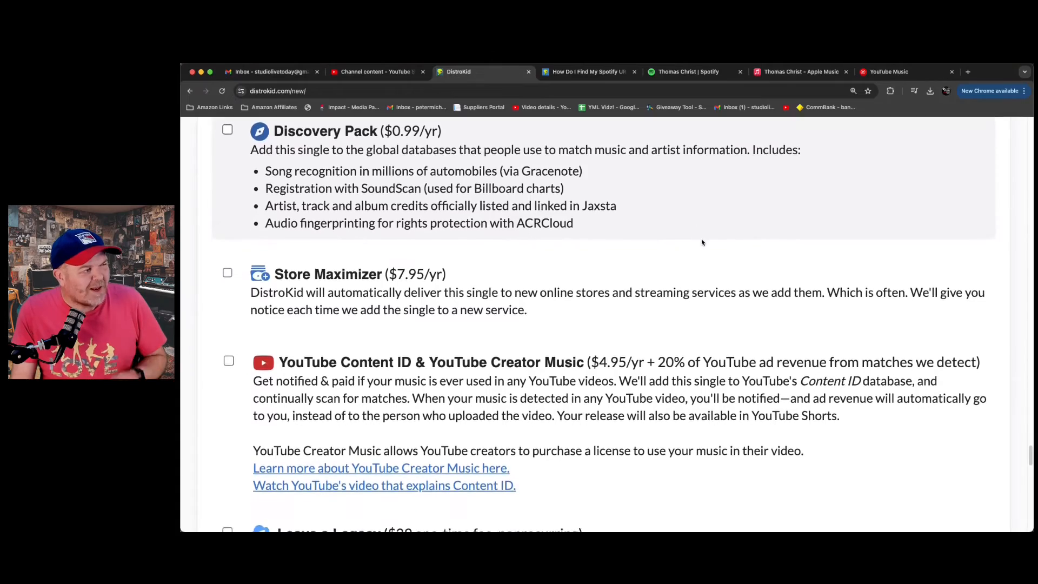
scroll(701, 242, "down", 12)
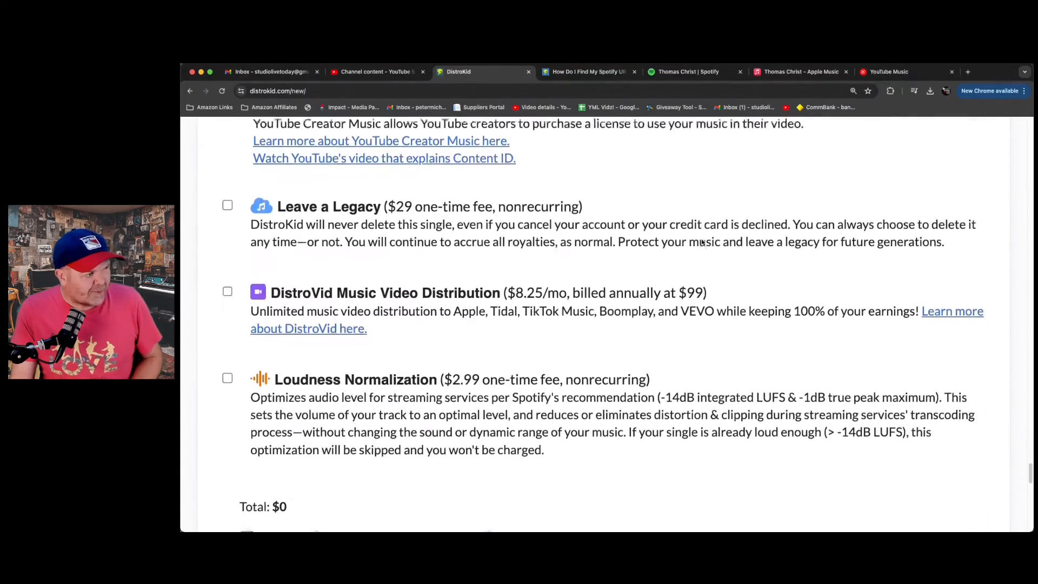
scroll(701, 241, "down", 11)
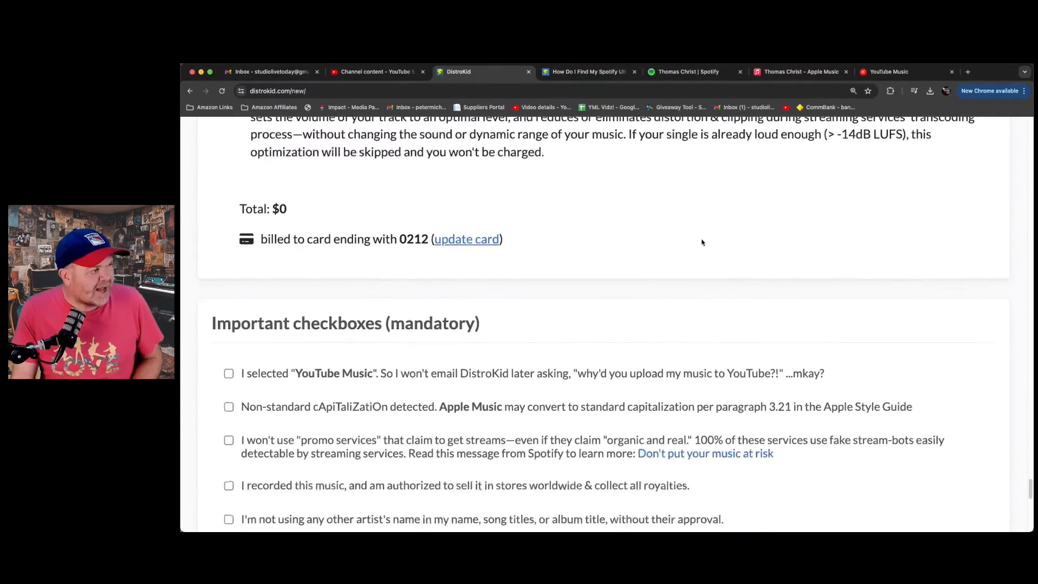
scroll(701, 242, "down", 6)
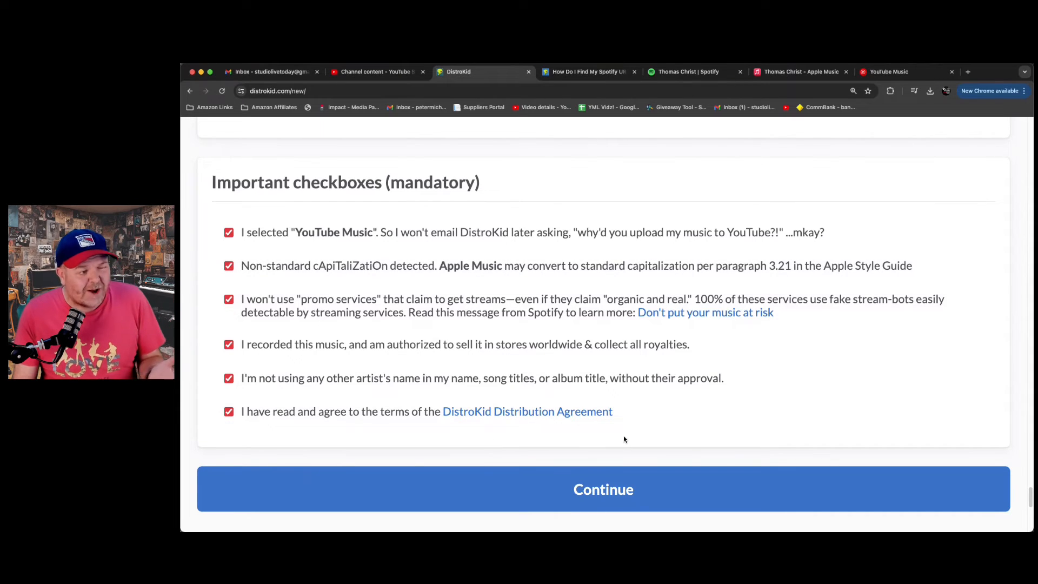
scroll(671, 486, "down", 1)
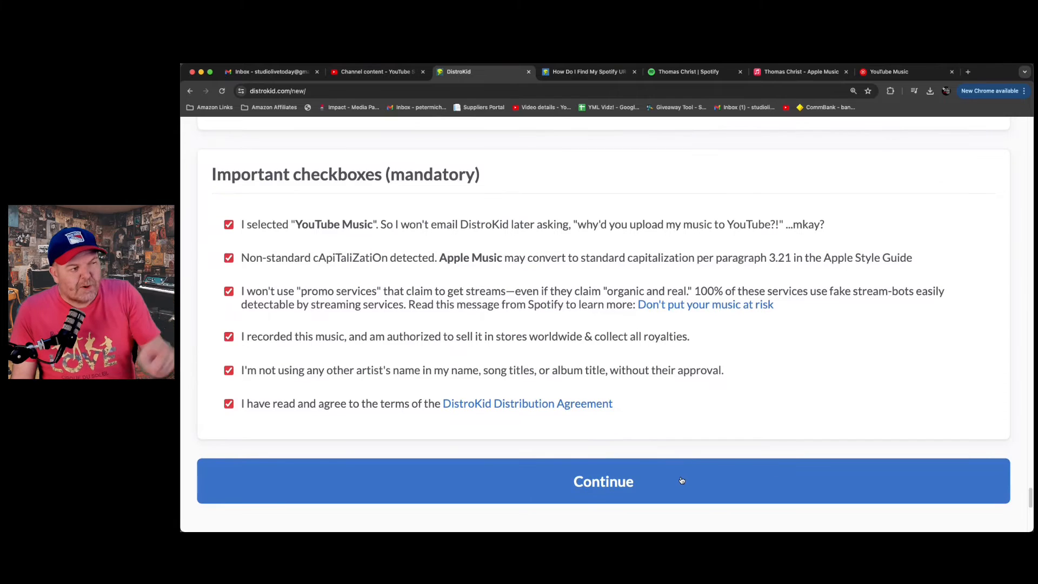
left_click(681, 480)
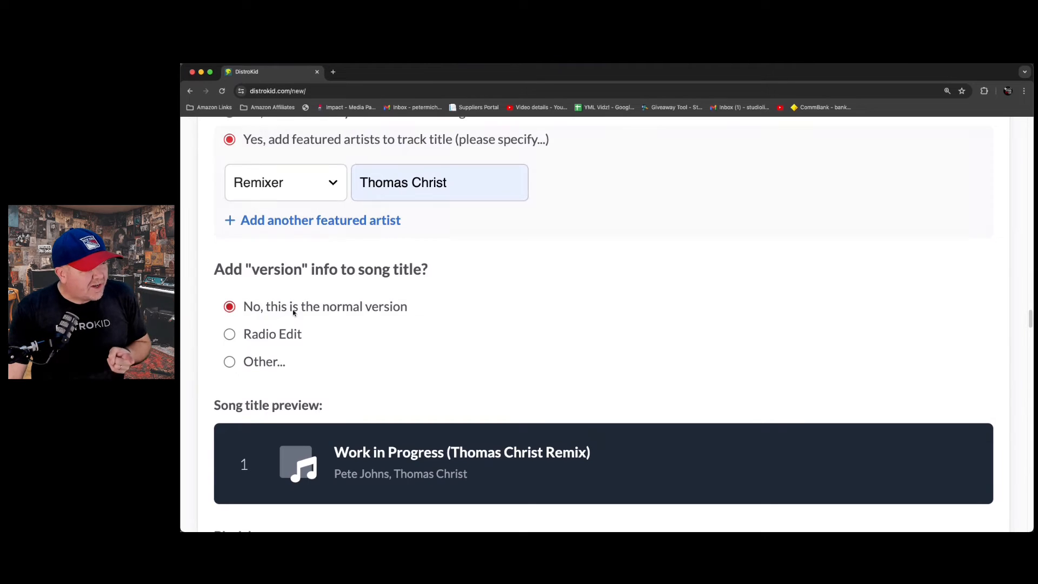
- Add version info to the song title with the Other option and the version title "Special Version"
left_click(247, 365)
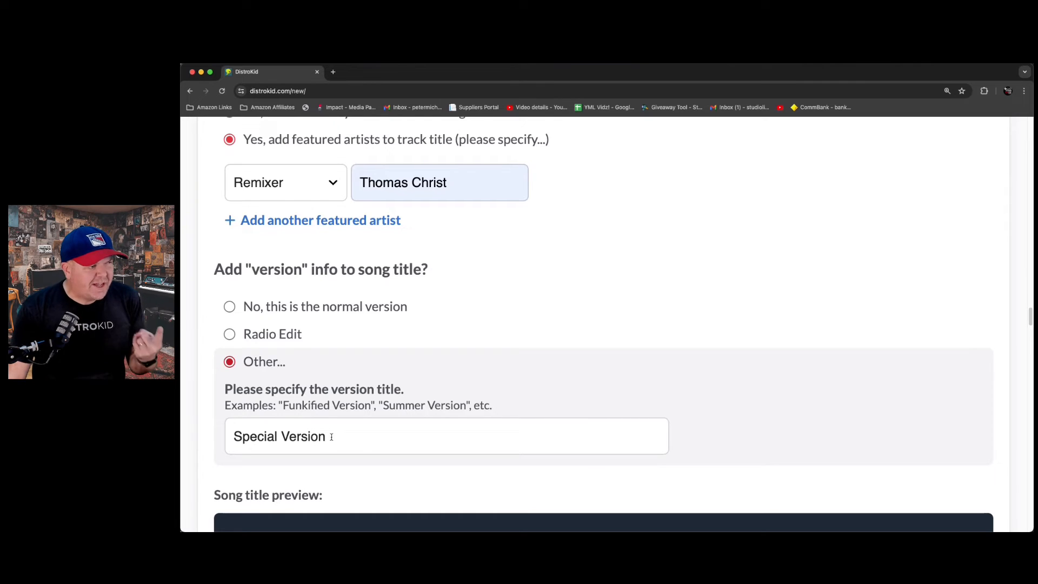
scroll(491, 234, "up", 3)
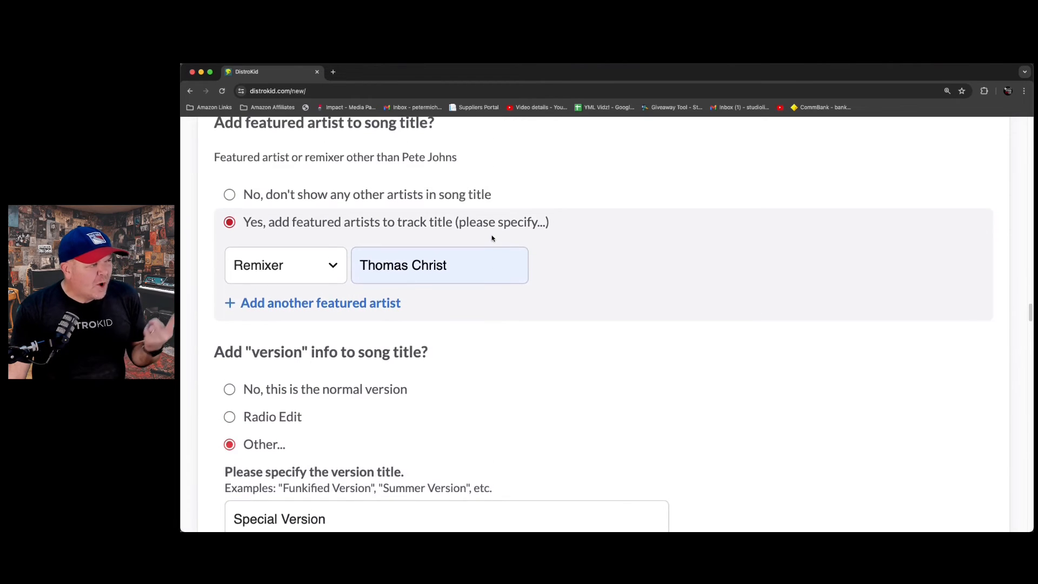
scroll(489, 232, "up", 3)
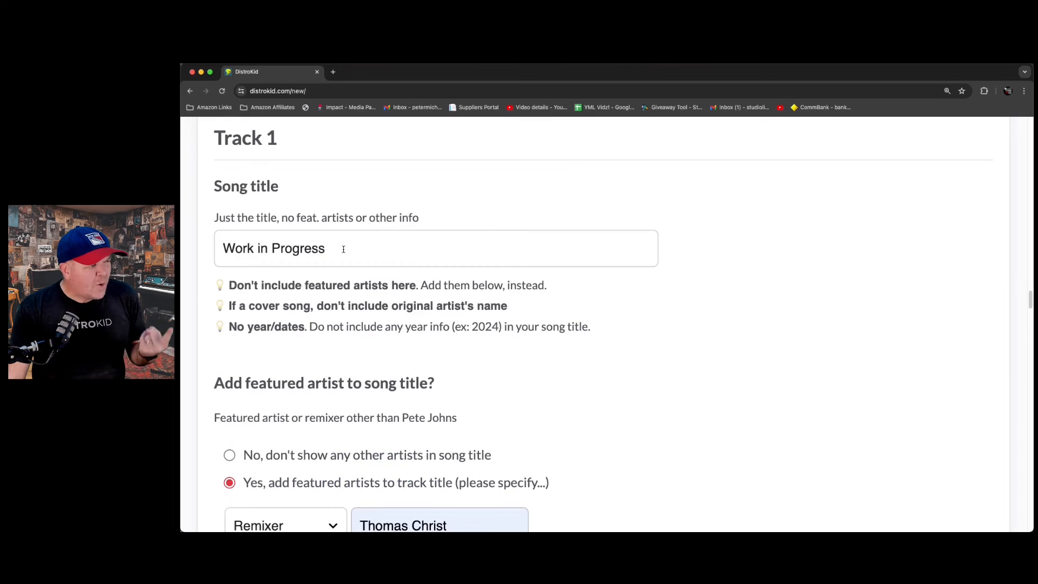
scroll(400, 268, "down", 8)
scroll(401, 269, "down", 2)
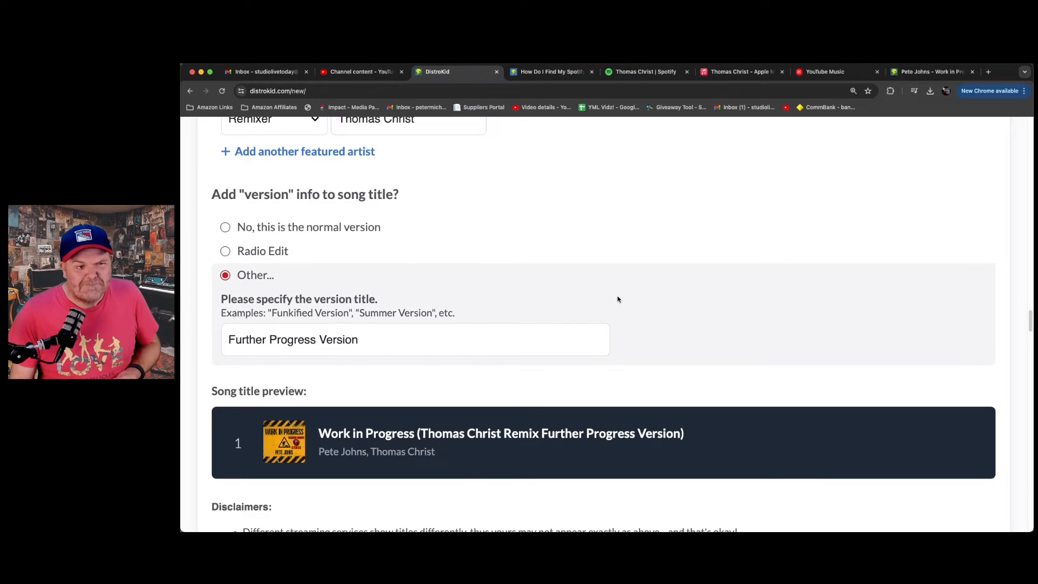
- Submit the release and follow the upload progress of the album artwork and Track 1
left_click(679, 449)
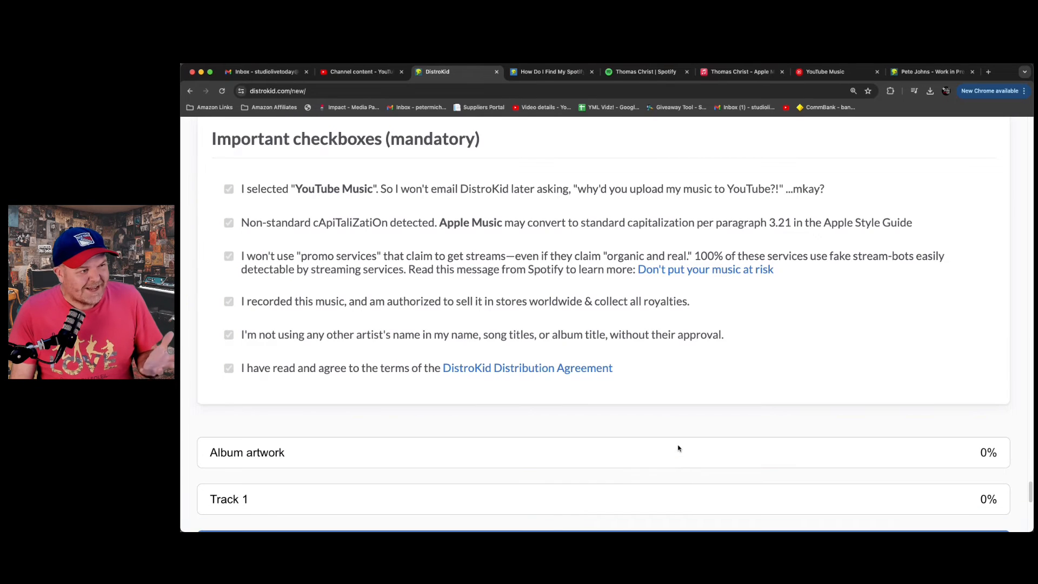
scroll(657, 412, "down", 1)
scroll(658, 412, "down", 1)
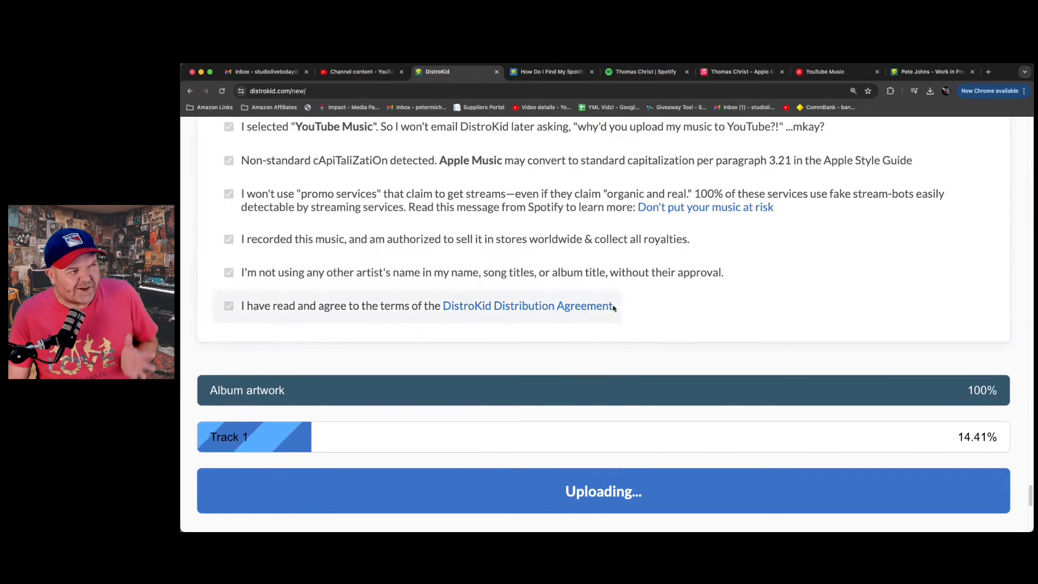
- Look back over the submitted form's artist mapping, extras, preview clip and track price sections during the upload
scroll(614, 306, "up", 10)
scroll(474, 294, "up", 15)
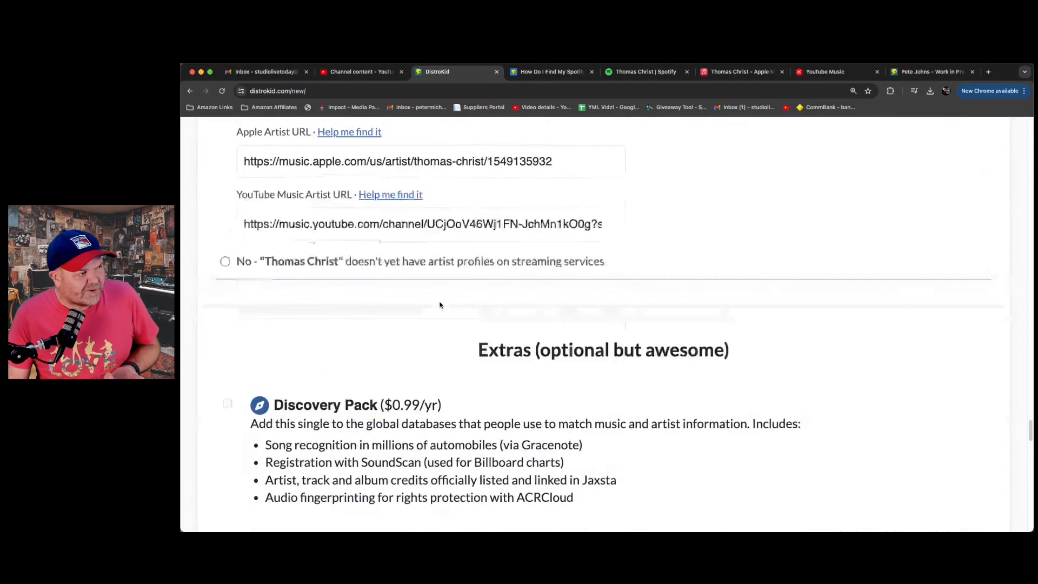
scroll(444, 322, "up", 15)
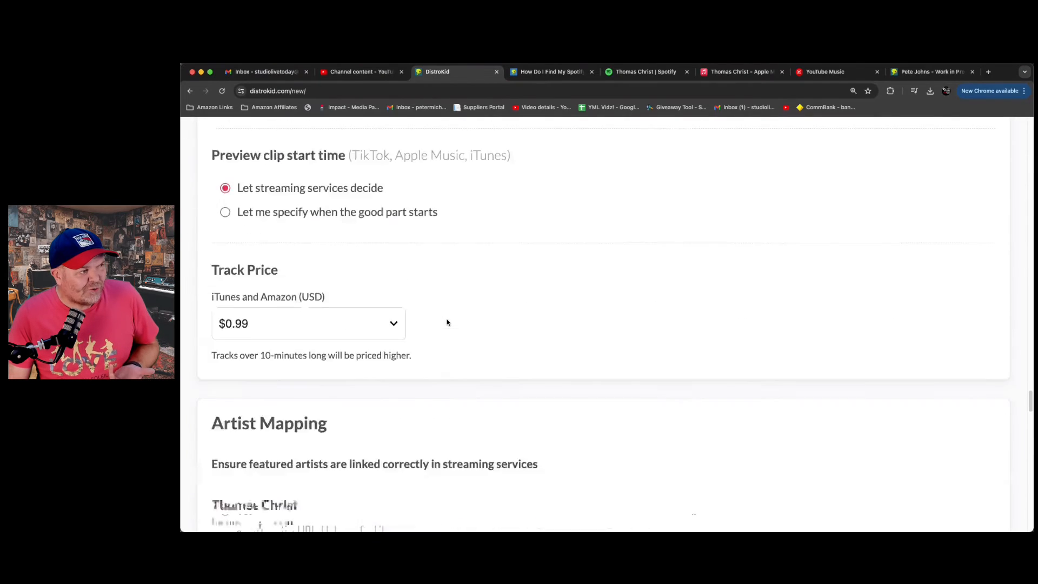
scroll(447, 320, "up", 6)
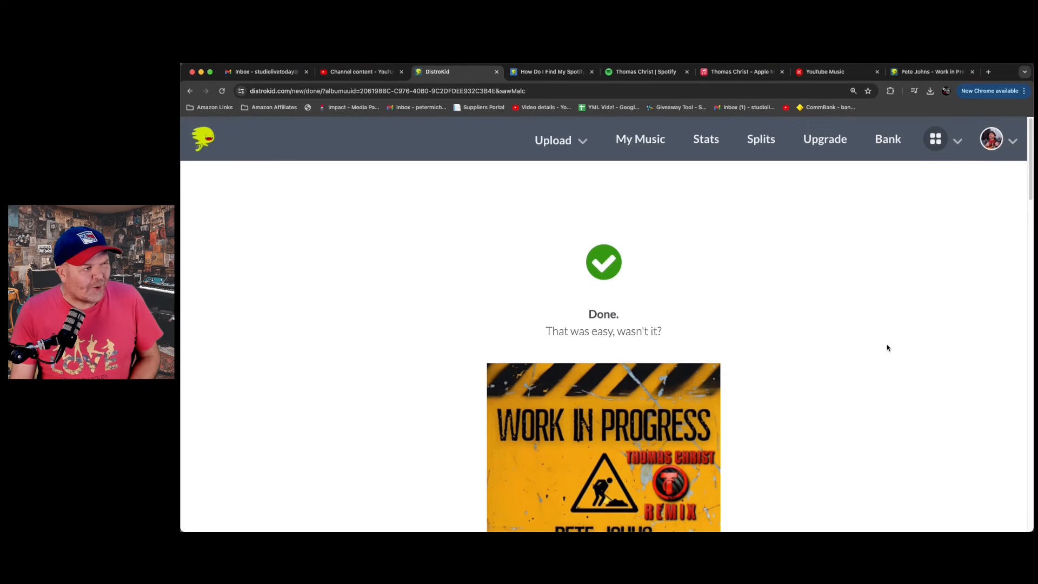
- Read through the upload confirmation page, checking the artwork, the single's release date and the music video offer
scroll(887, 347, "down", 3)
scroll(887, 347, "down", 4)
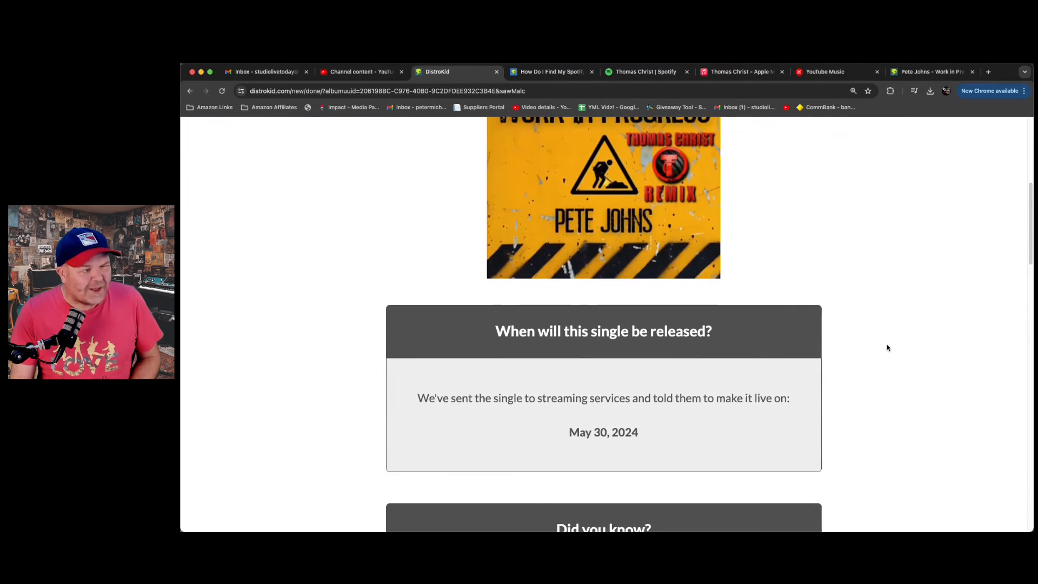
scroll(887, 348, "down", 2)
scroll(835, 350, "down", 1)
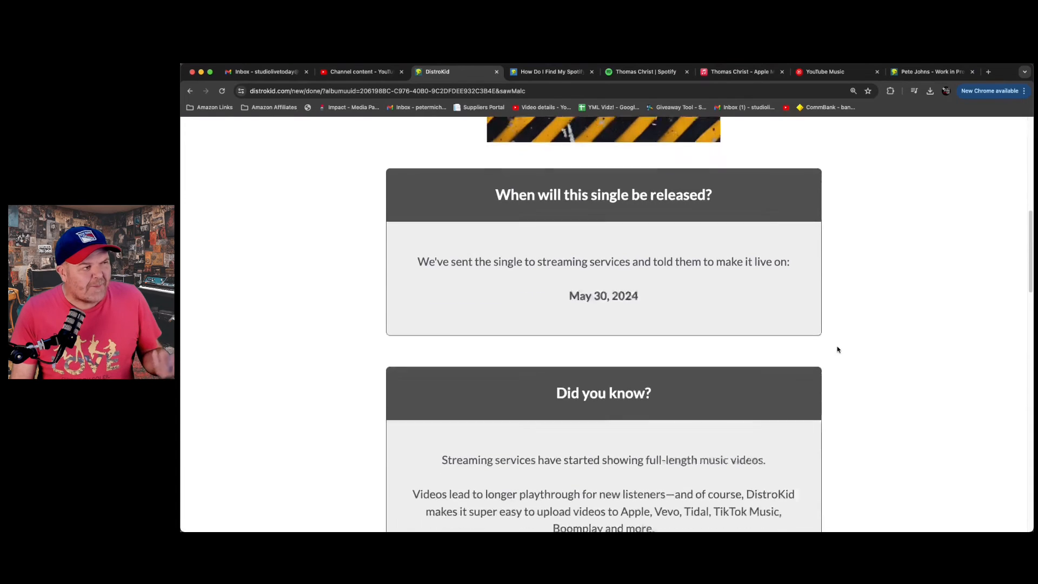
scroll(837, 350, "down", 3)
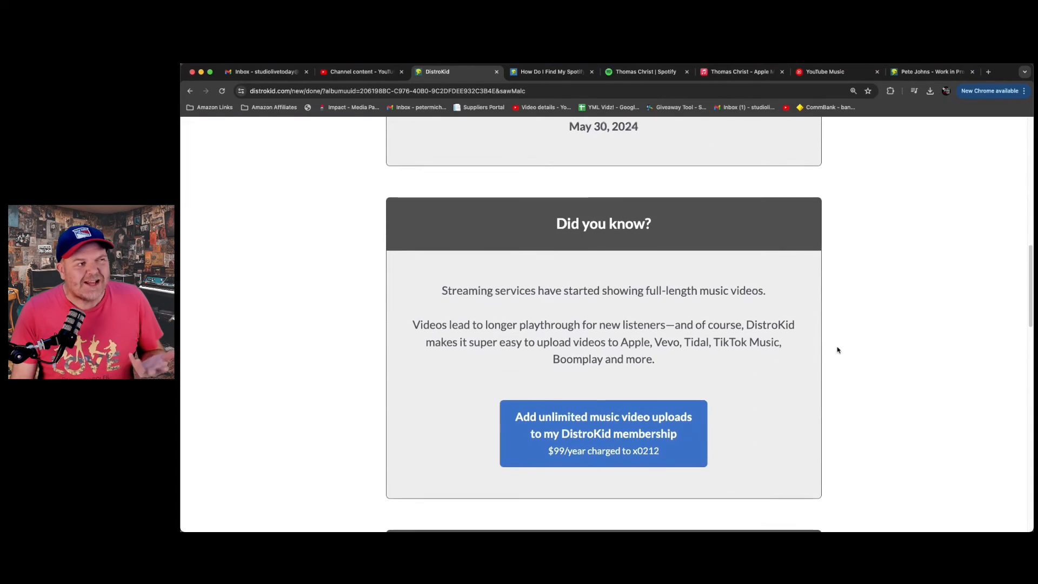
scroll(837, 350, "up", 10)
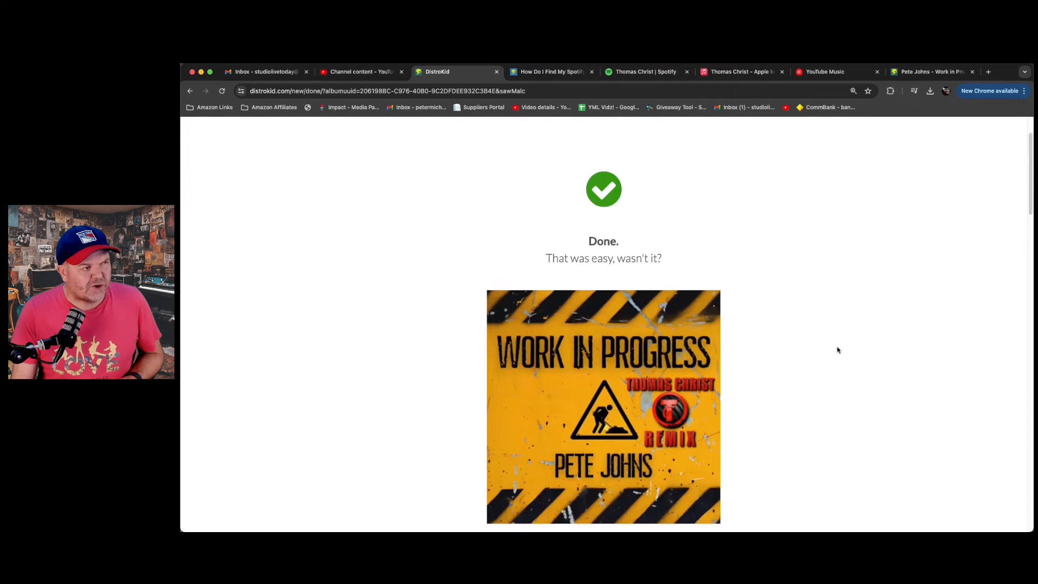
scroll(837, 350, "down", 1)
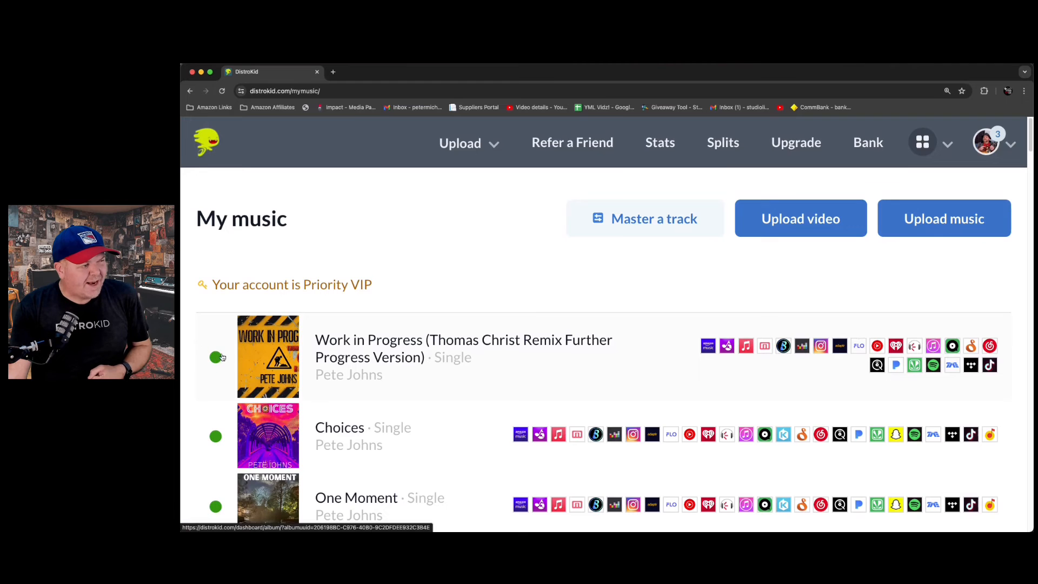
- Open the "Work in Progress" remix single from the music list and check its release details and processing status
left_click(344, 351)
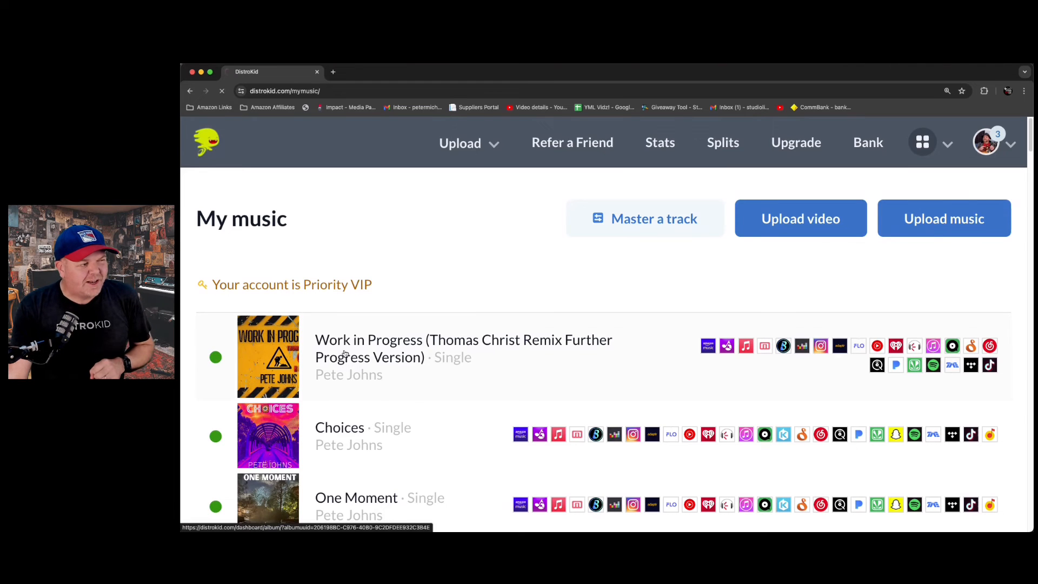
scroll(397, 309, "down", 5)
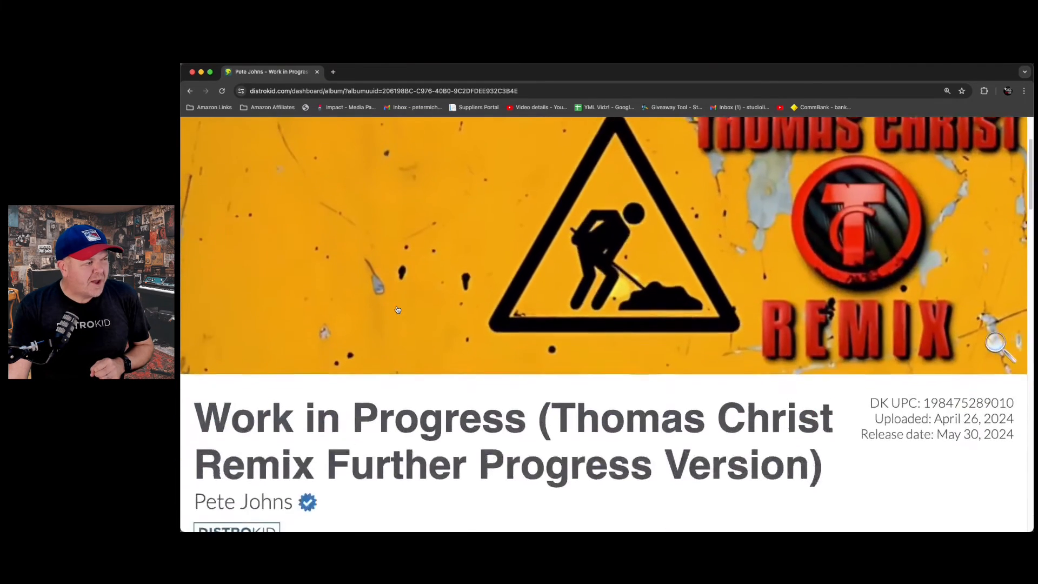
scroll(397, 309, "down", 2)
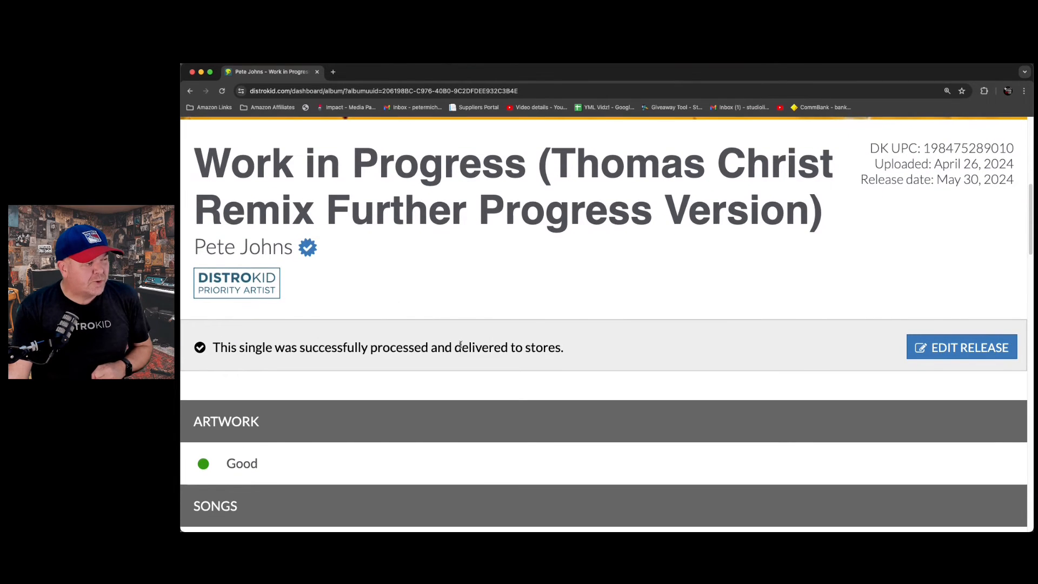
scroll(473, 332, "down", 4)
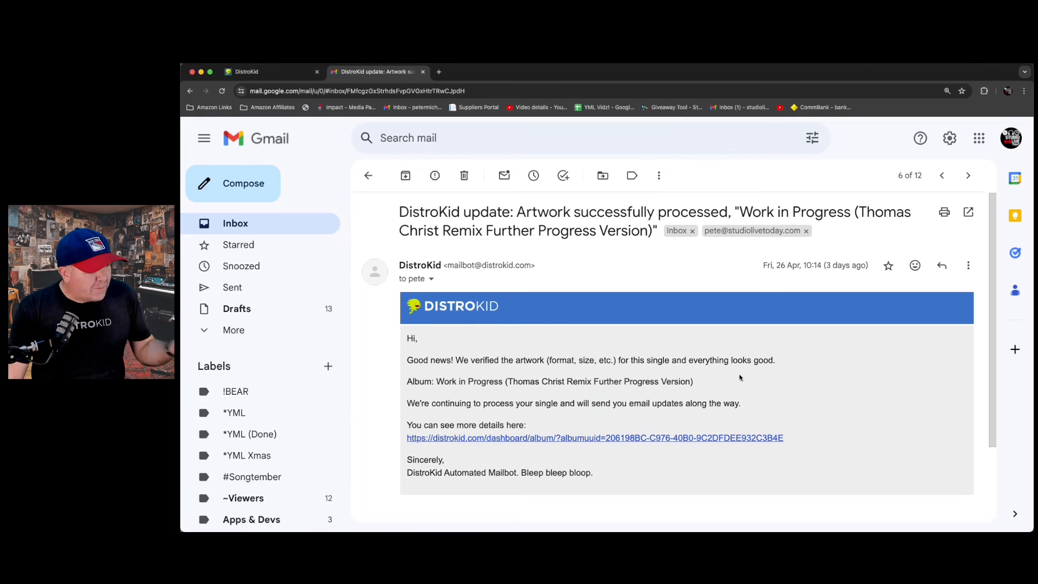
- In Gmail, go to the Spotify pre-save email, open its HyperFollow link and look through the pre-save page
key("k")
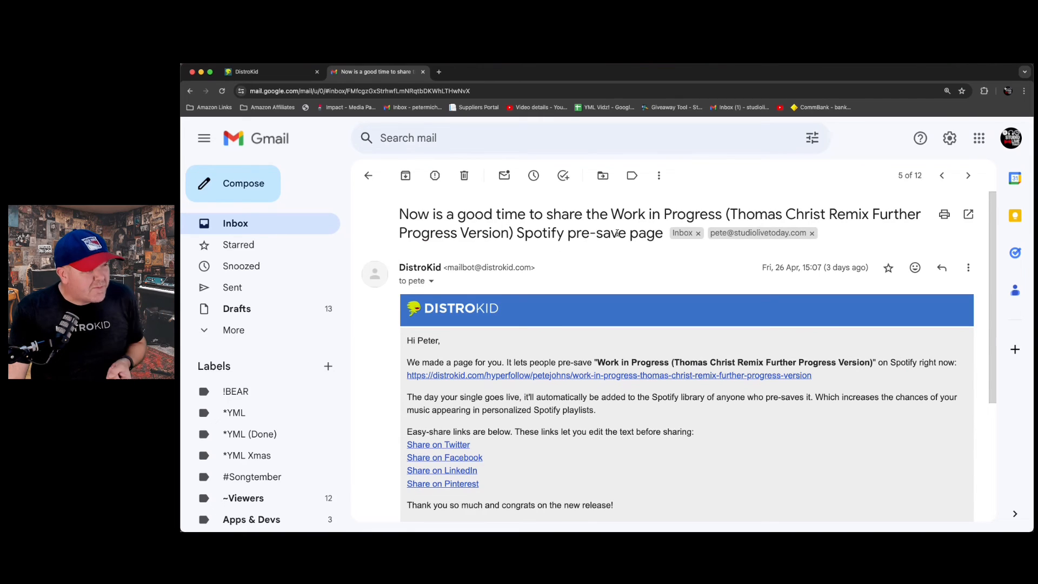
left_click(531, 380)
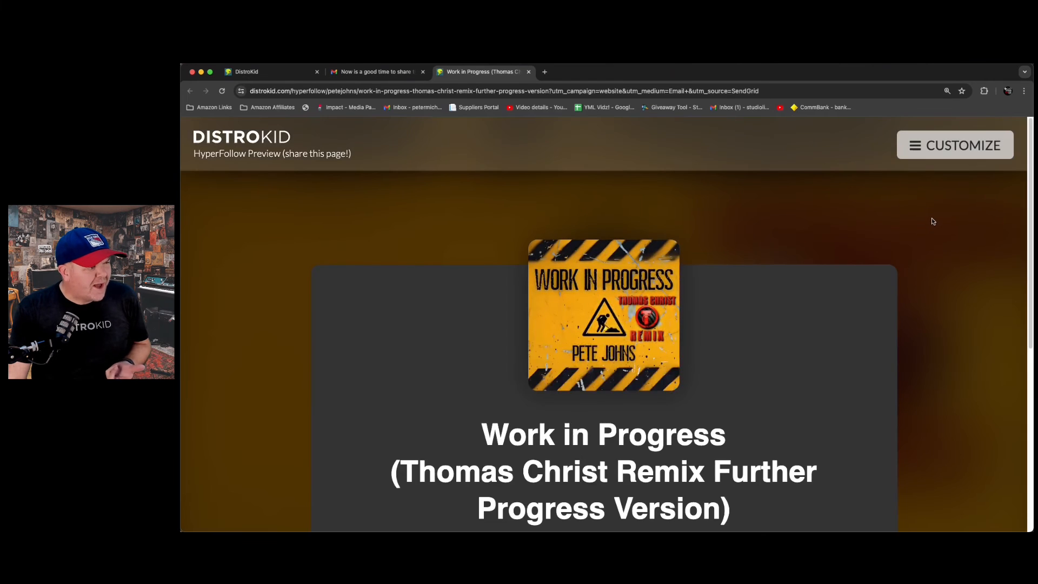
scroll(931, 221, "down", 2)
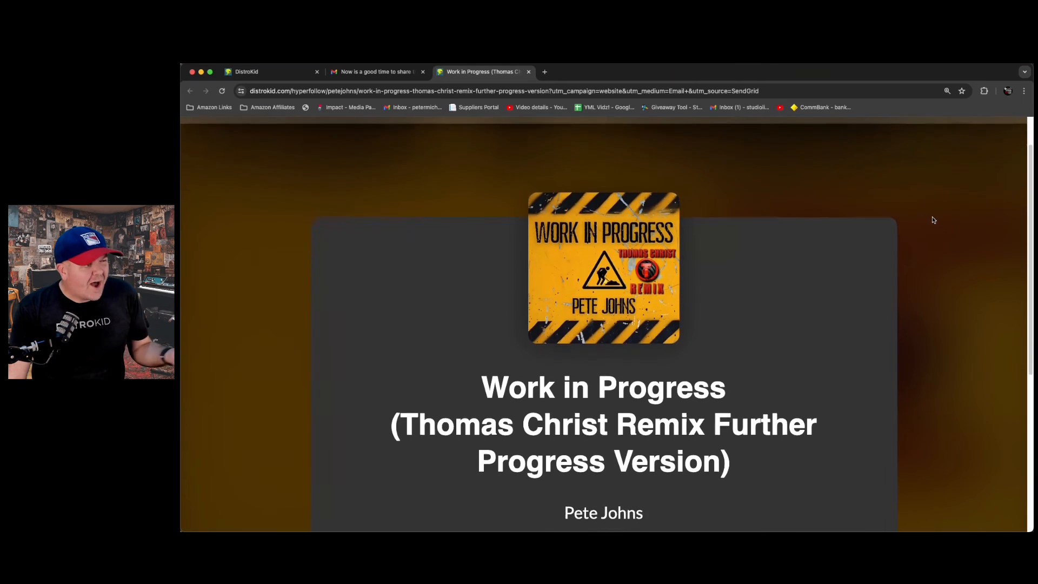
scroll(933, 220, "down", 5)
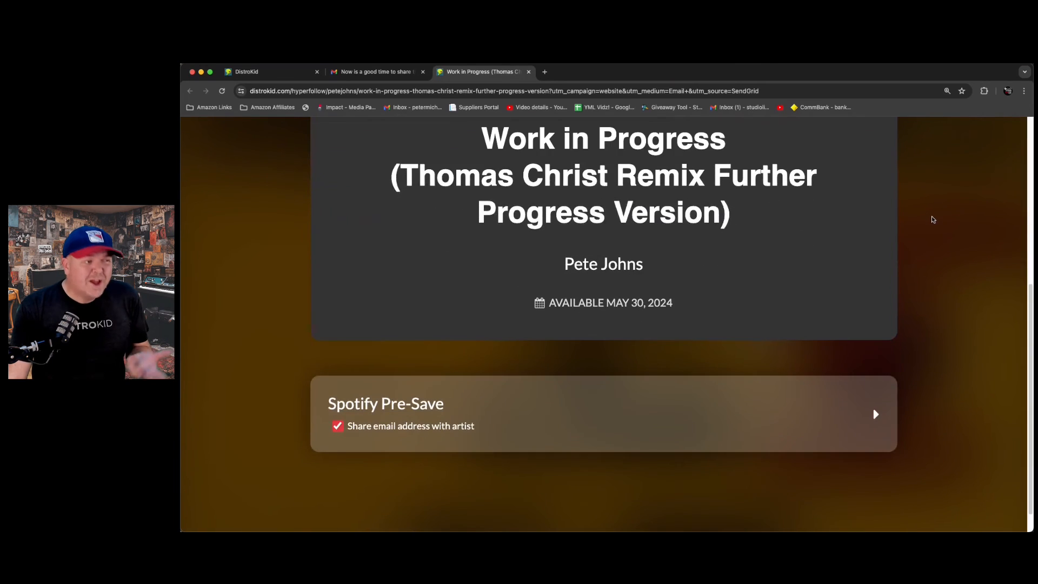
scroll(931, 220, "up", 6)
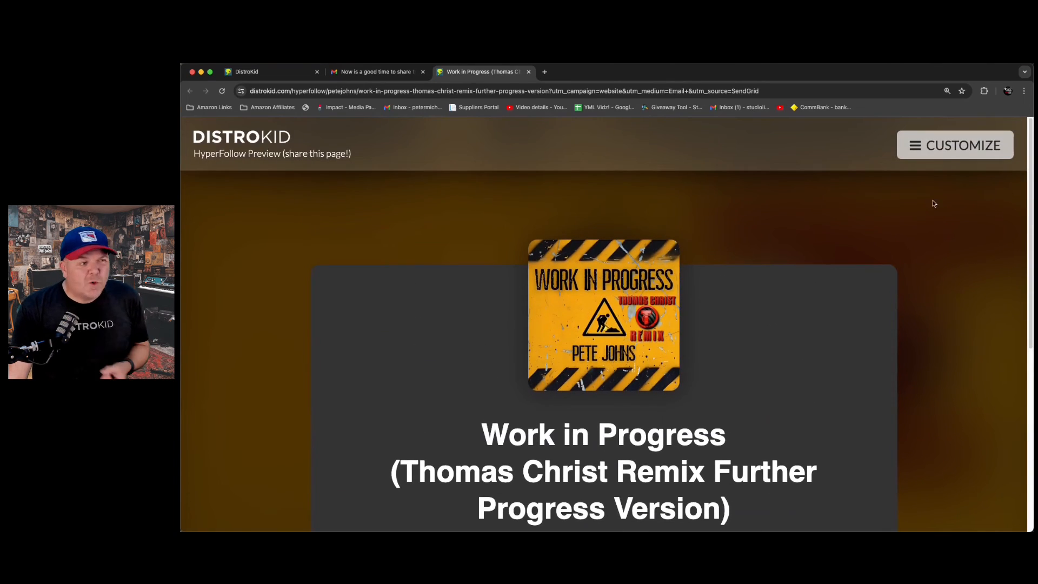
scroll(895, 227, "down", 2)
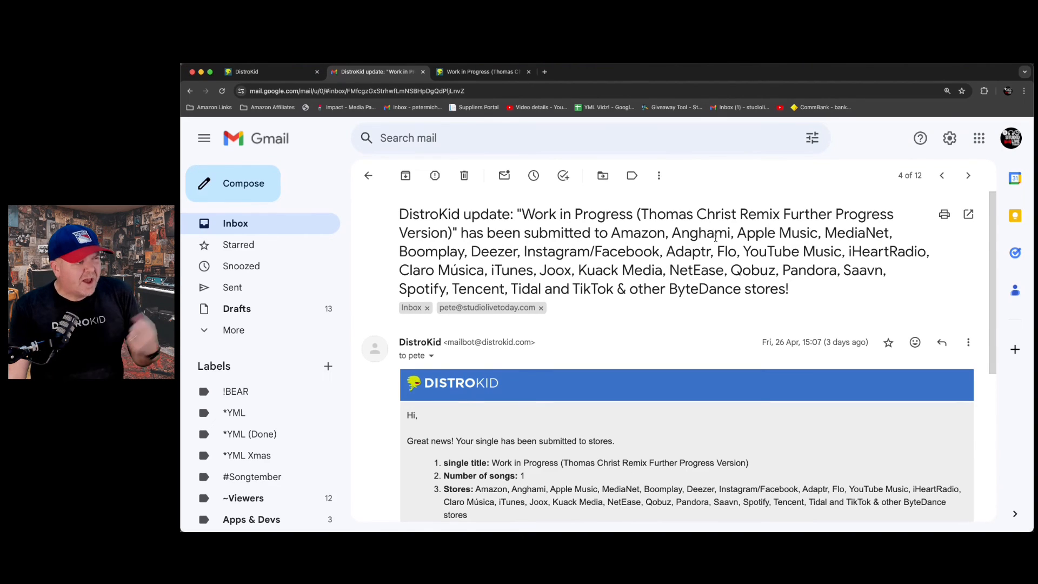
- Read the email about submission to stores, then follow its link to the single's DistroKid page and check the delivery status
scroll(700, 236, "down", 5)
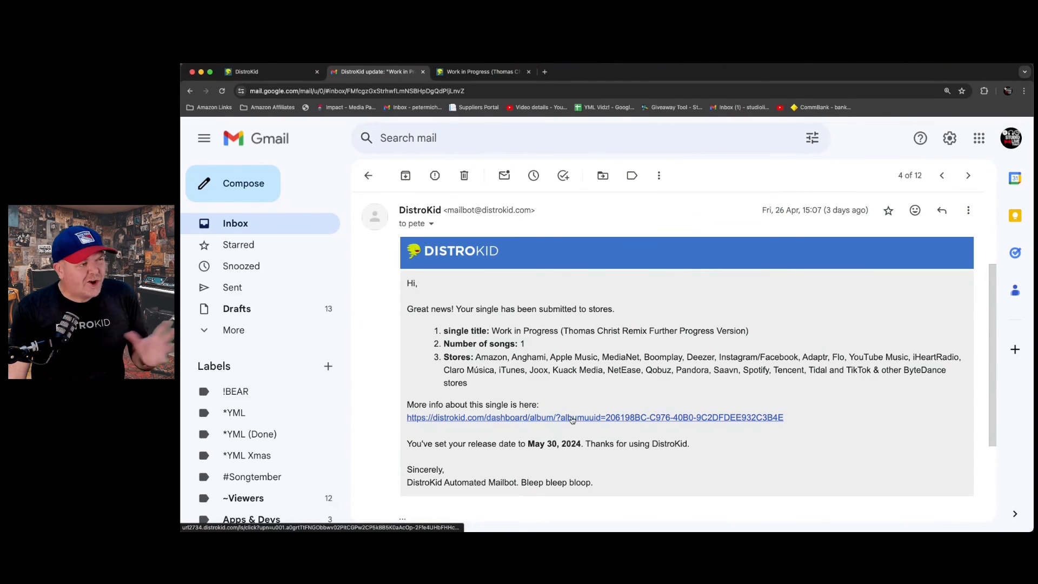
left_click(574, 418)
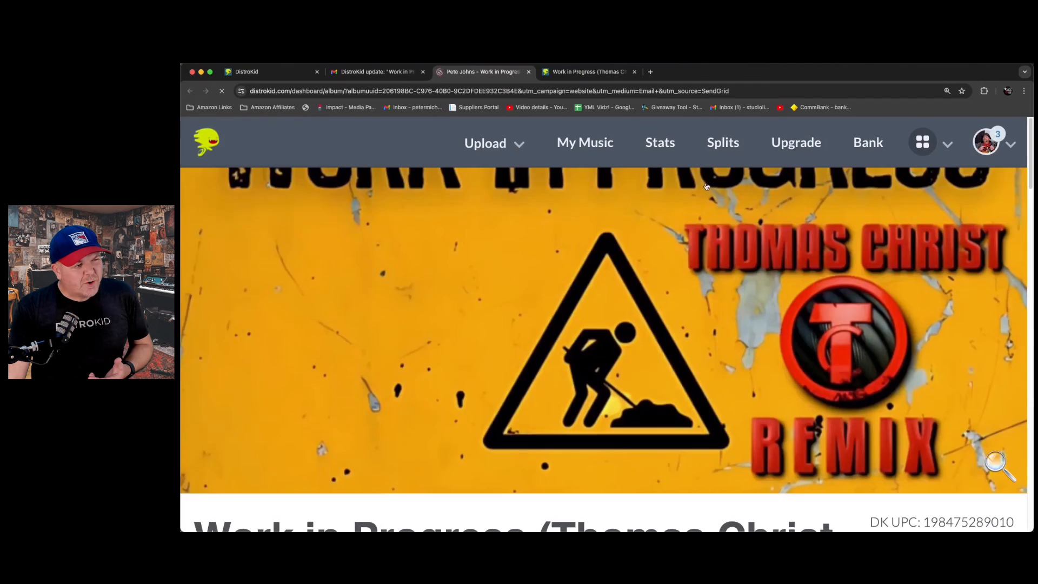
scroll(576, 271, "down", 5)
scroll(576, 272, "down", 3)
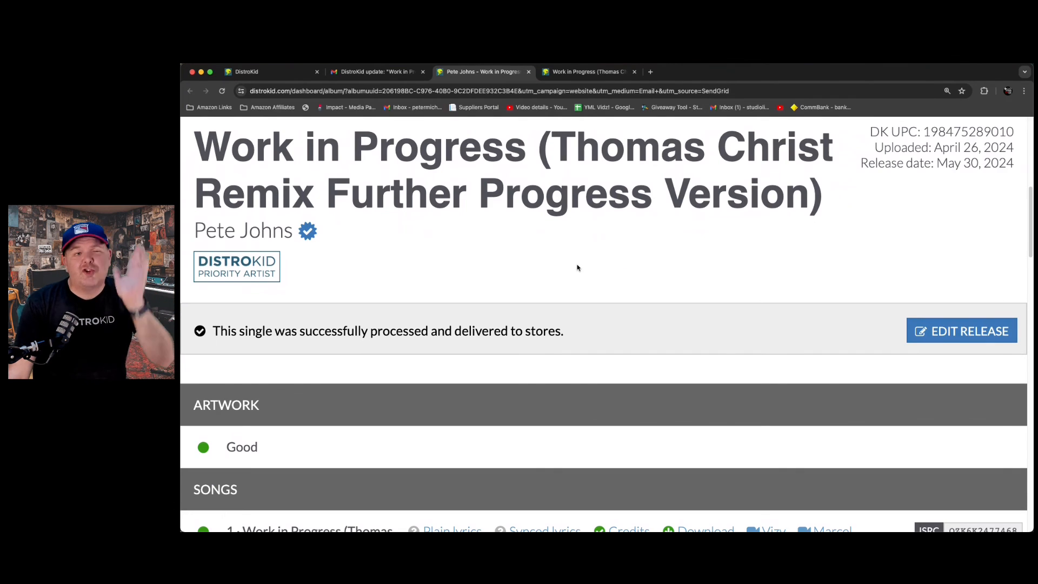
scroll(577, 268, "up", 7)
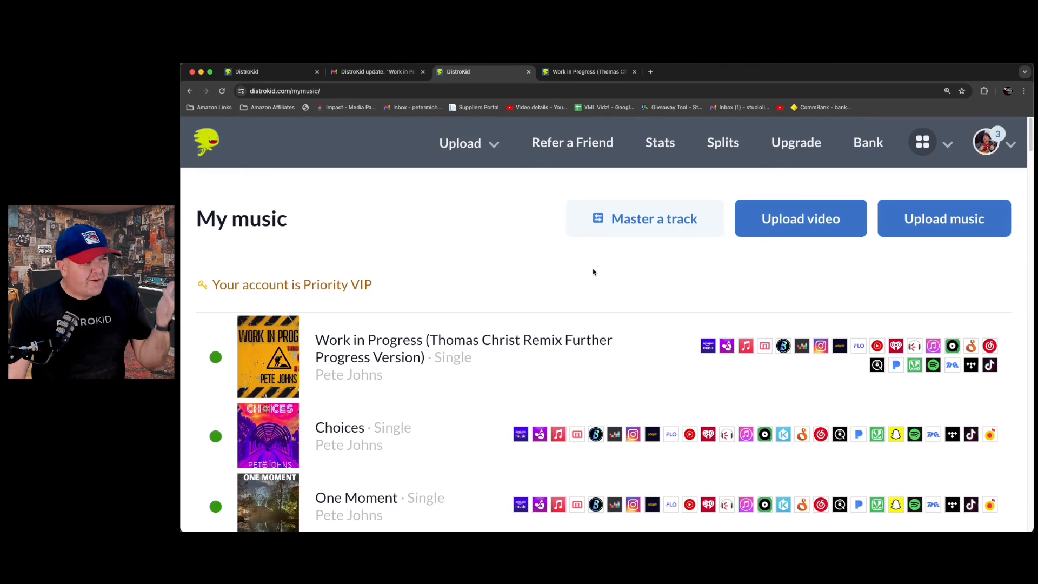
- Open the "Work in Progress" remix single from the music list again and examine its artwork, songs and splits sections
left_click(452, 341)
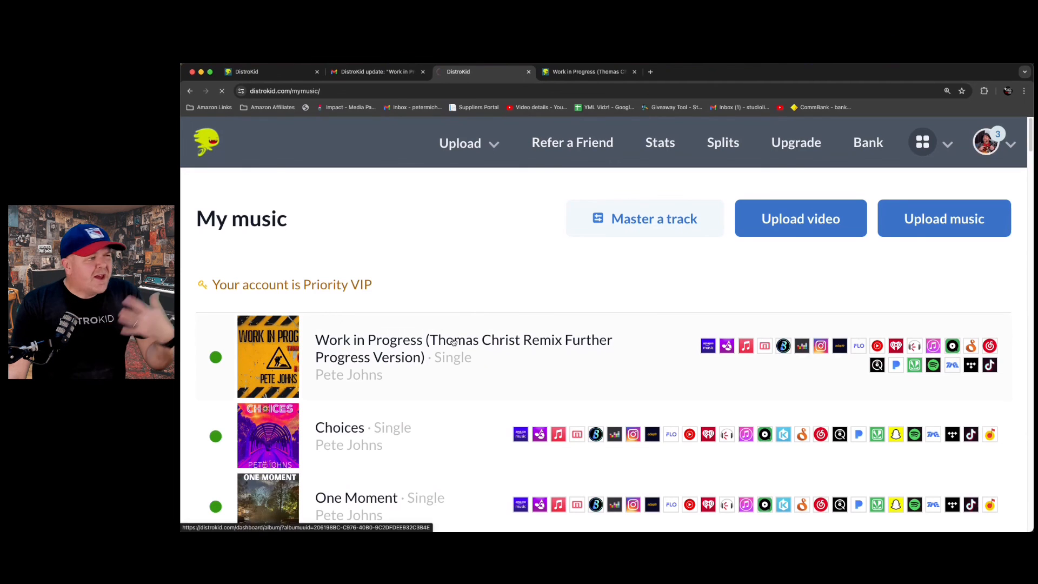
scroll(419, 306, "down", 3)
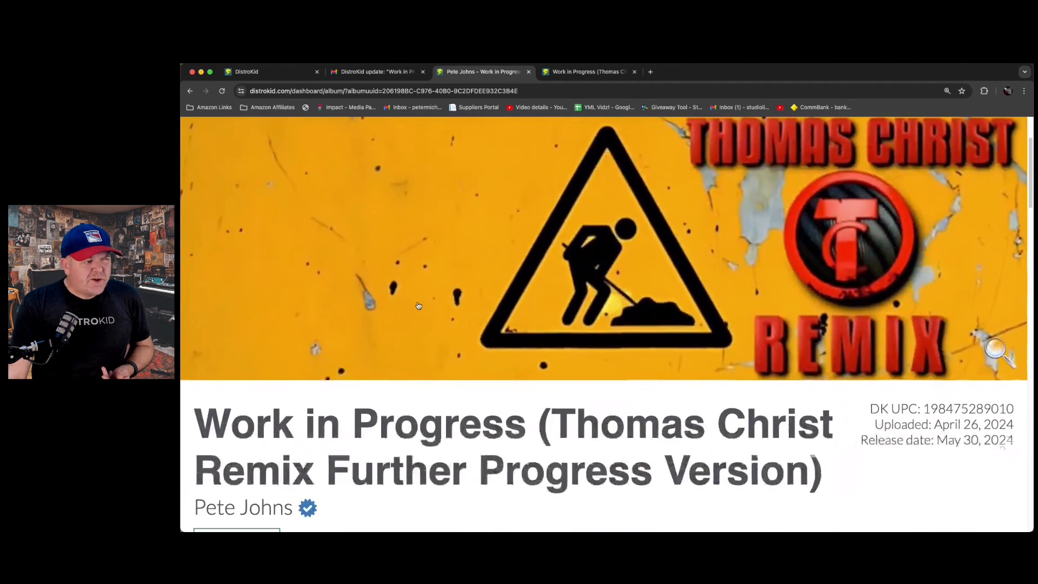
scroll(419, 306, "down", 7)
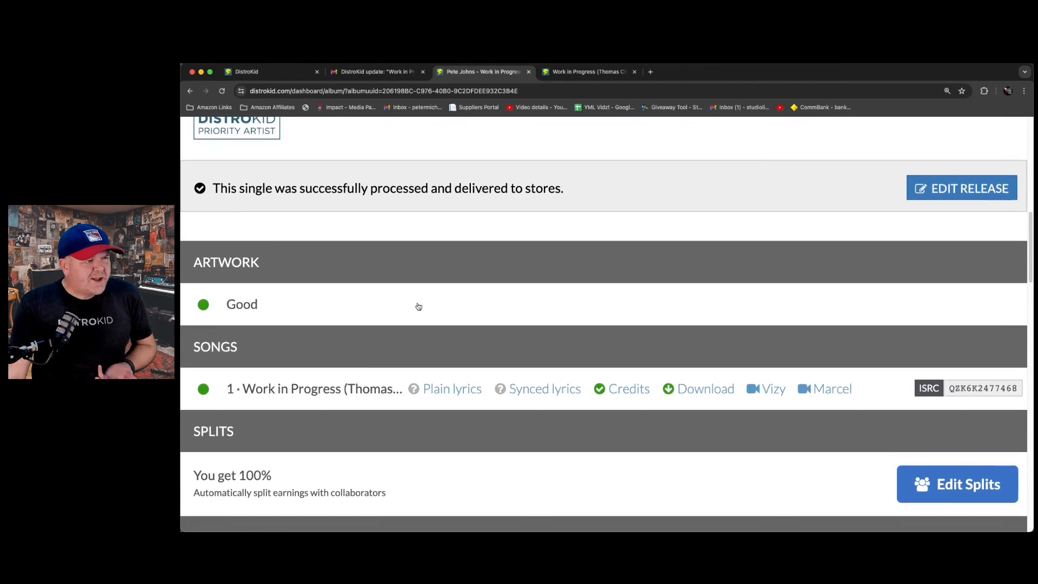
scroll(419, 306, "down", 1)
scroll(419, 306, "up", 1)
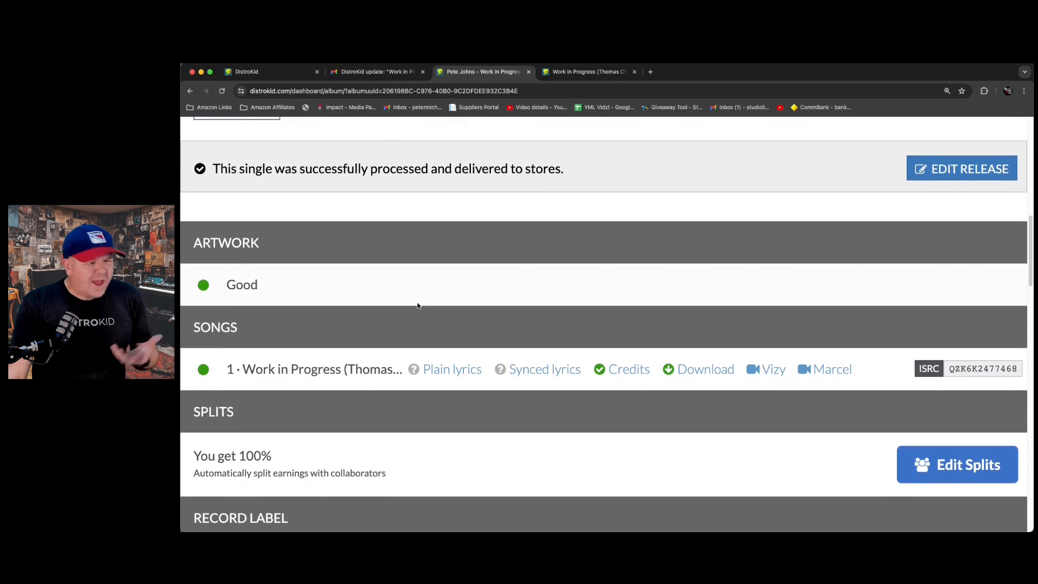
scroll(417, 306, "down", 1)
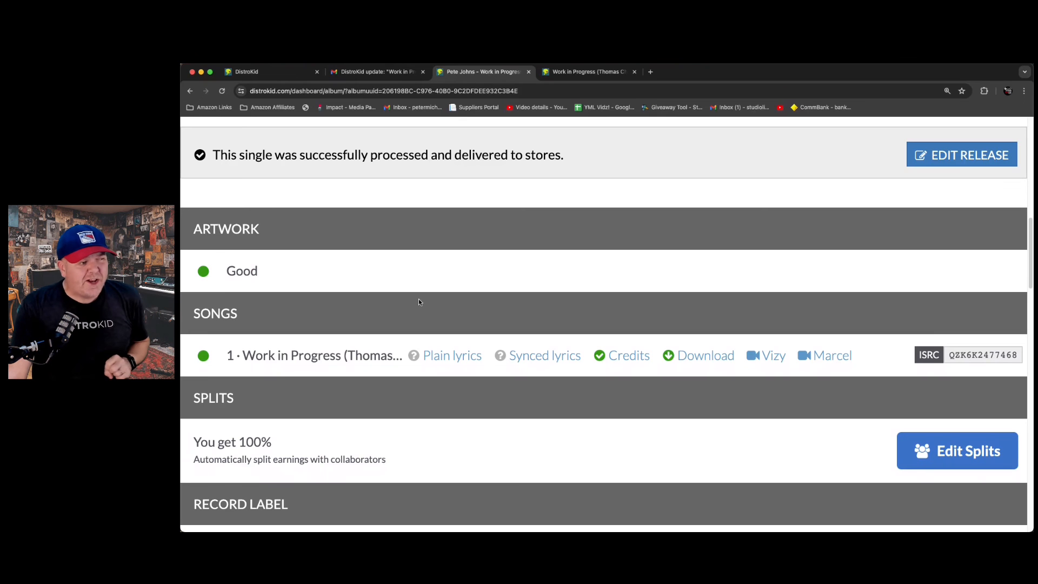
scroll(419, 298, "up", 10)
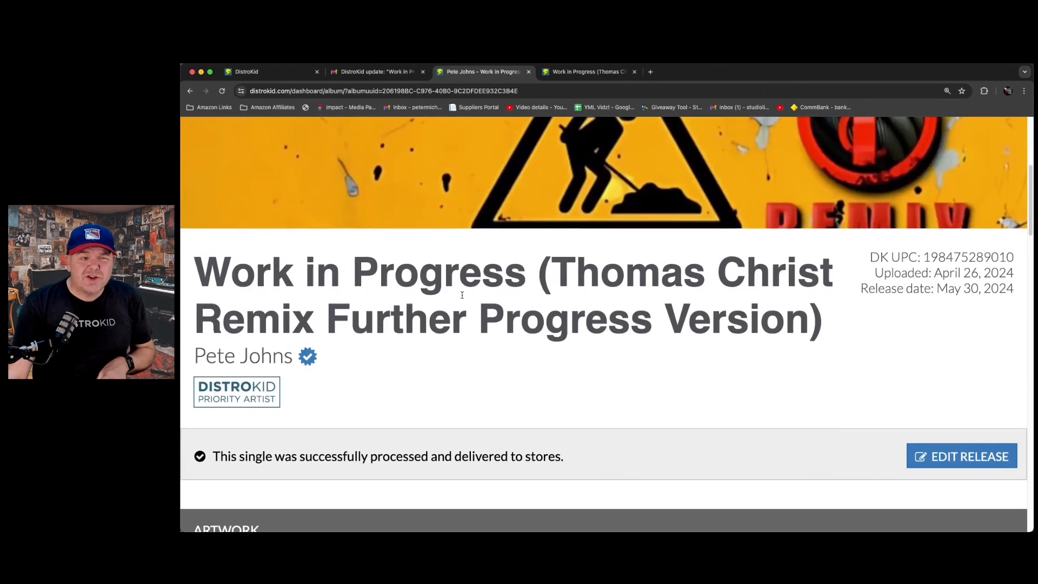
scroll(462, 294, "up", 8)
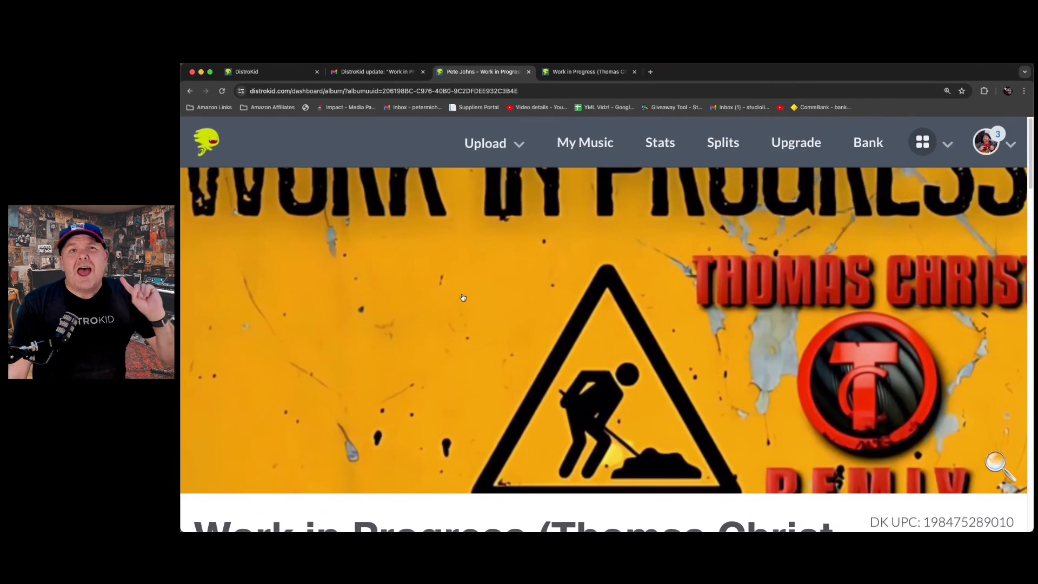